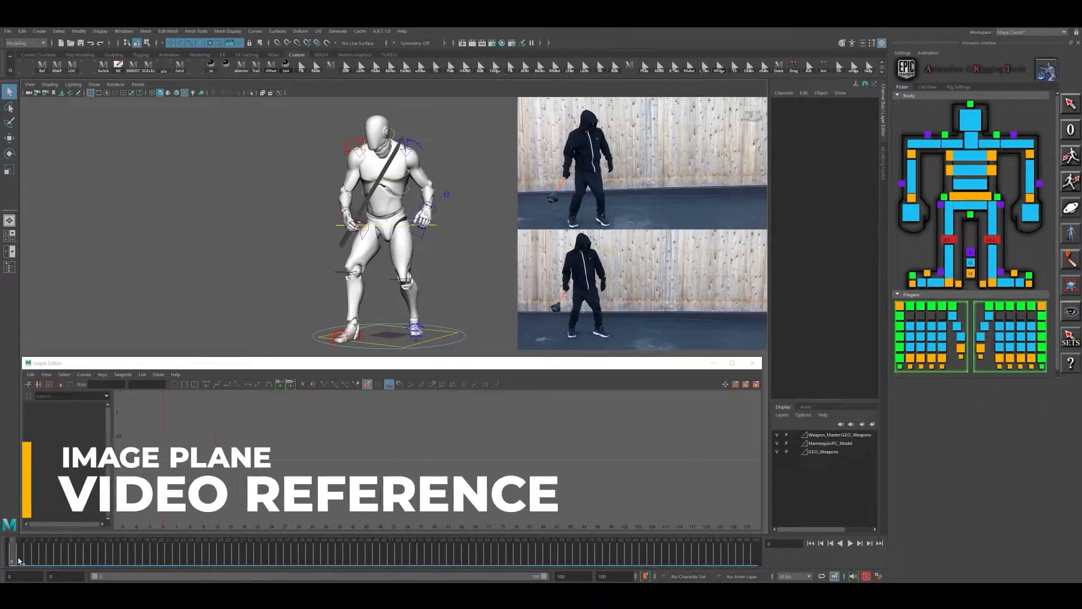
- Play and scrub both attack video references across the full range from frame 0 to frame 100
key(alt+v)
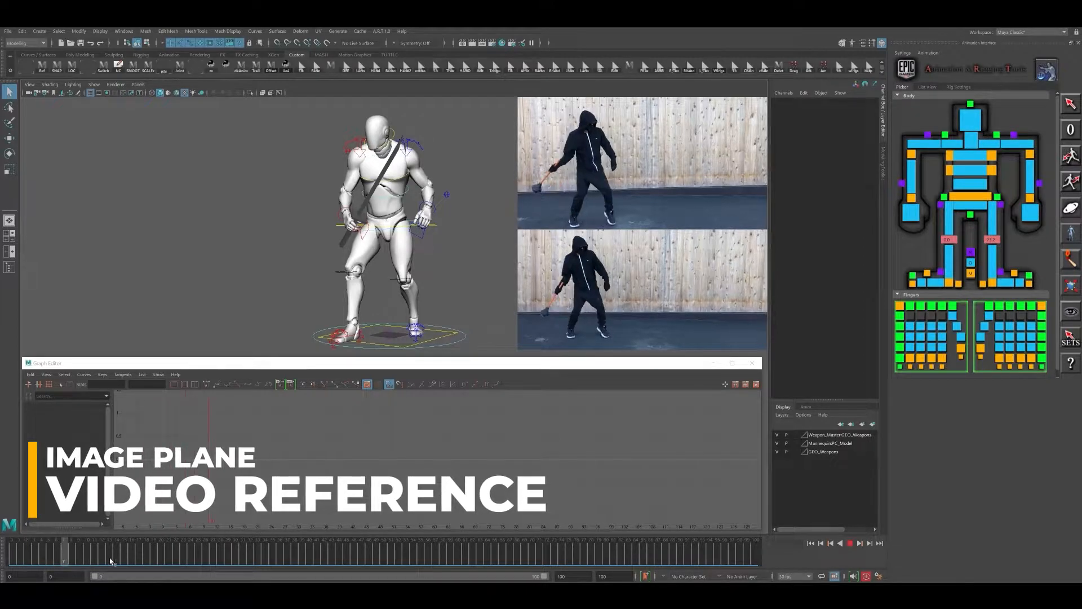
click(258, 555)
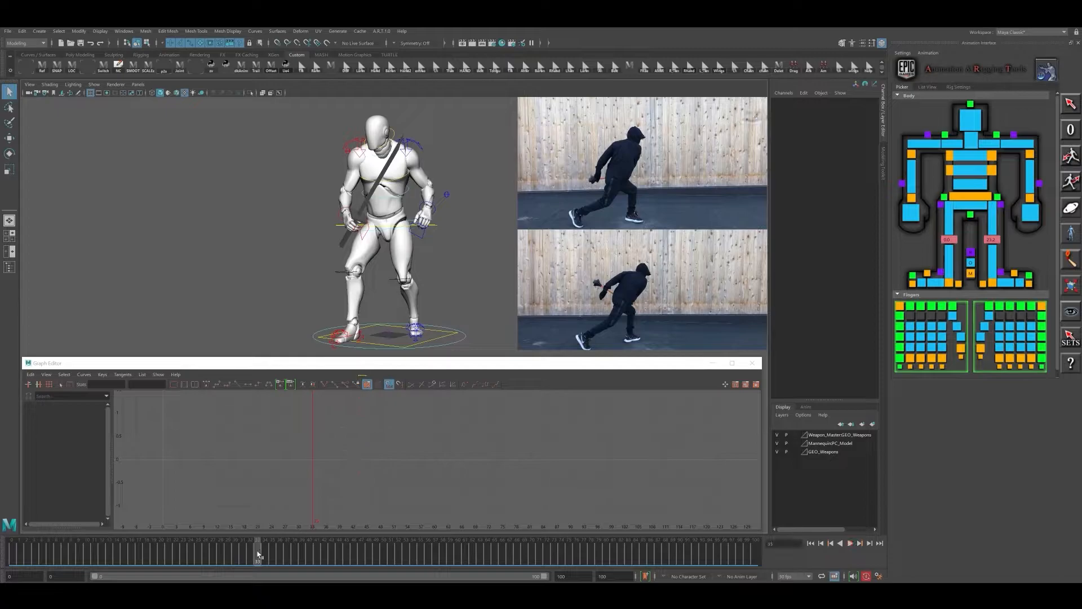
key(alt+v)
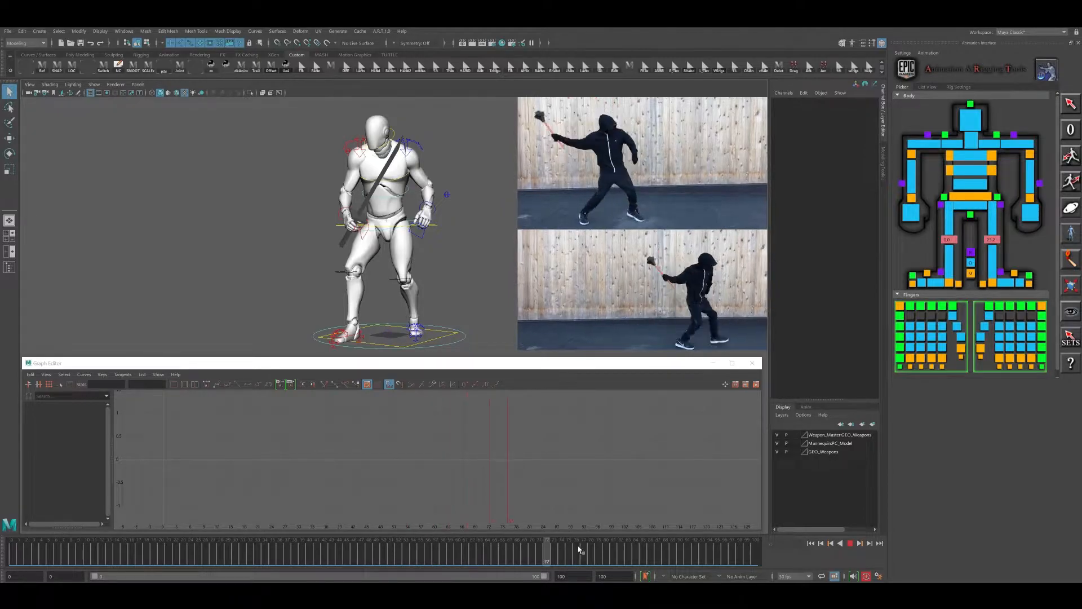
key(alt+v)
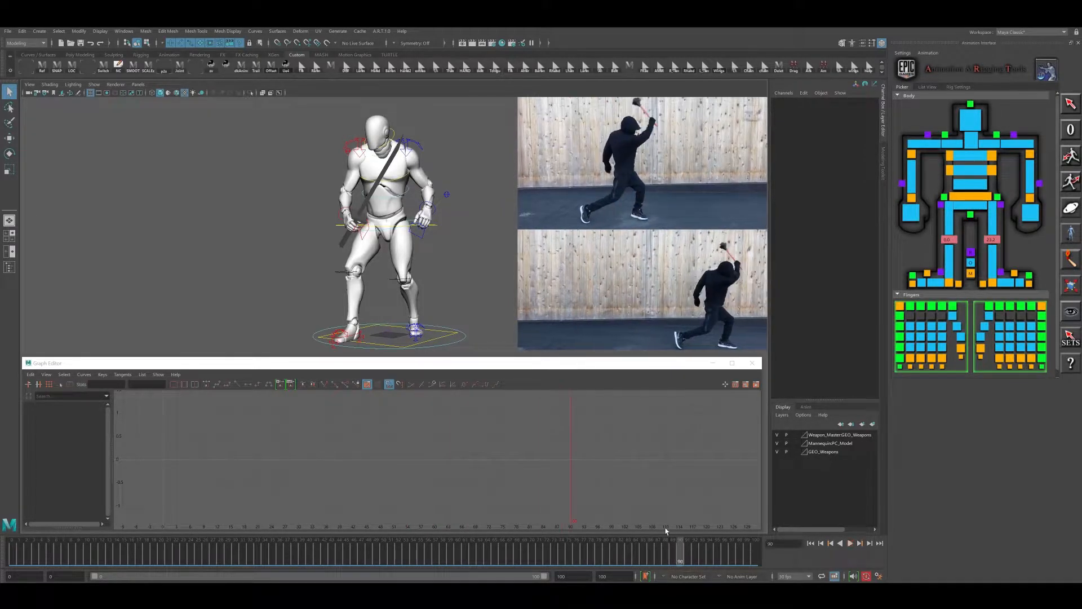
drag(694, 557, 760, 557)
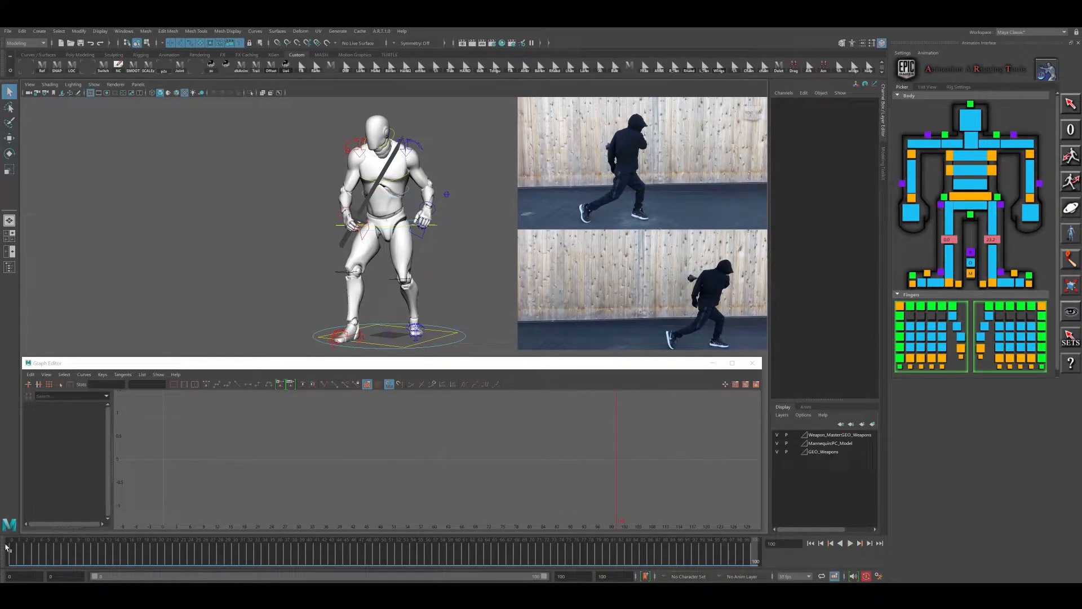
click(32, 556)
key(alt+v)
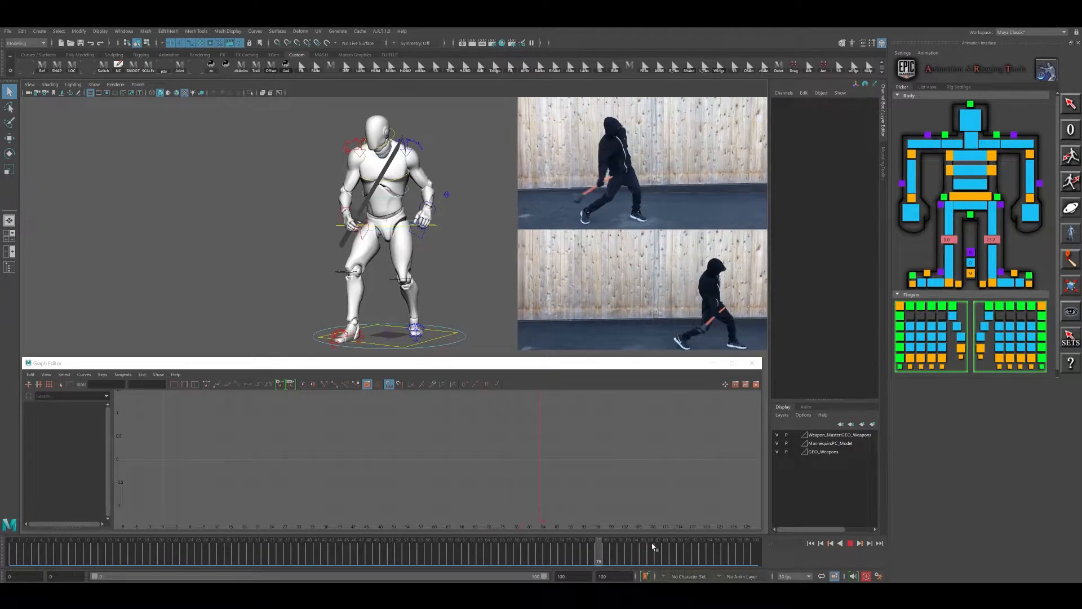
drag(709, 541, 750, 542)
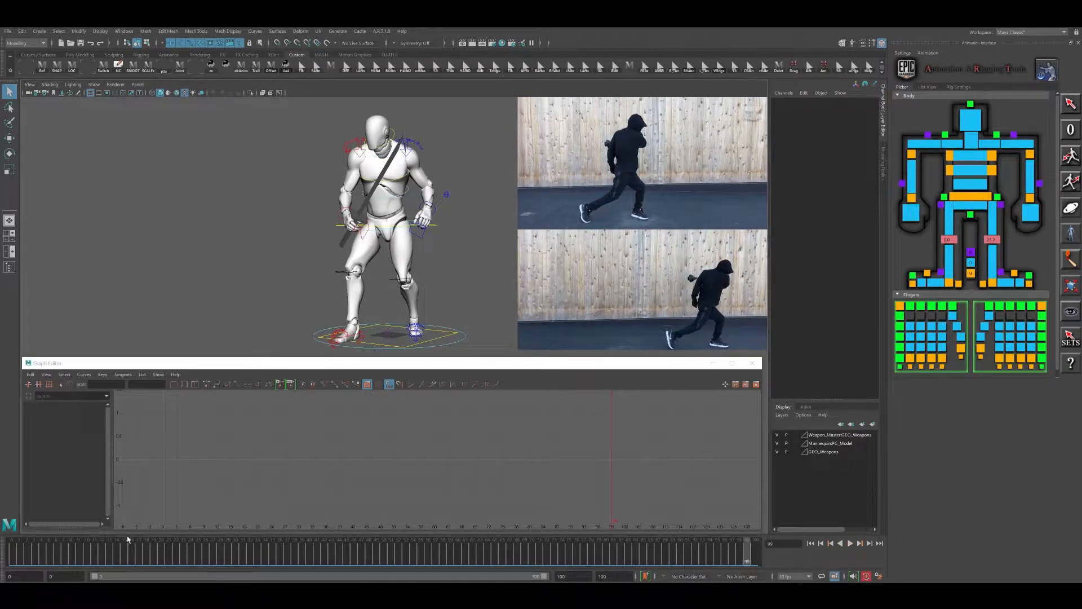
drag(22, 556, 763, 561)
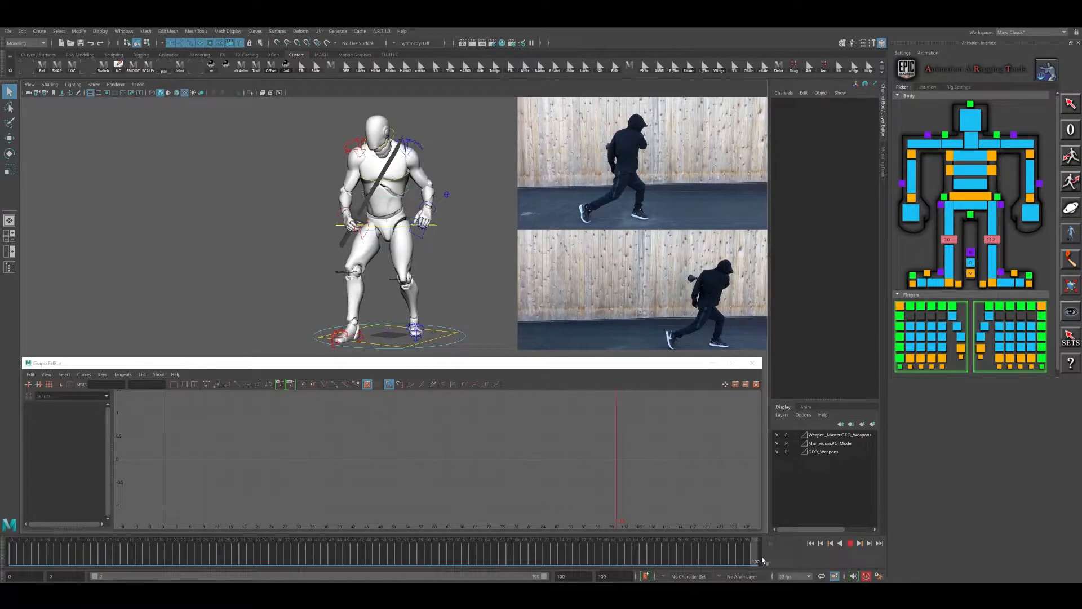
- Examine the first attack in both video references from frame 0 on, including its transition into the second attack up to frame 55
drag(99, 550, 6, 558)
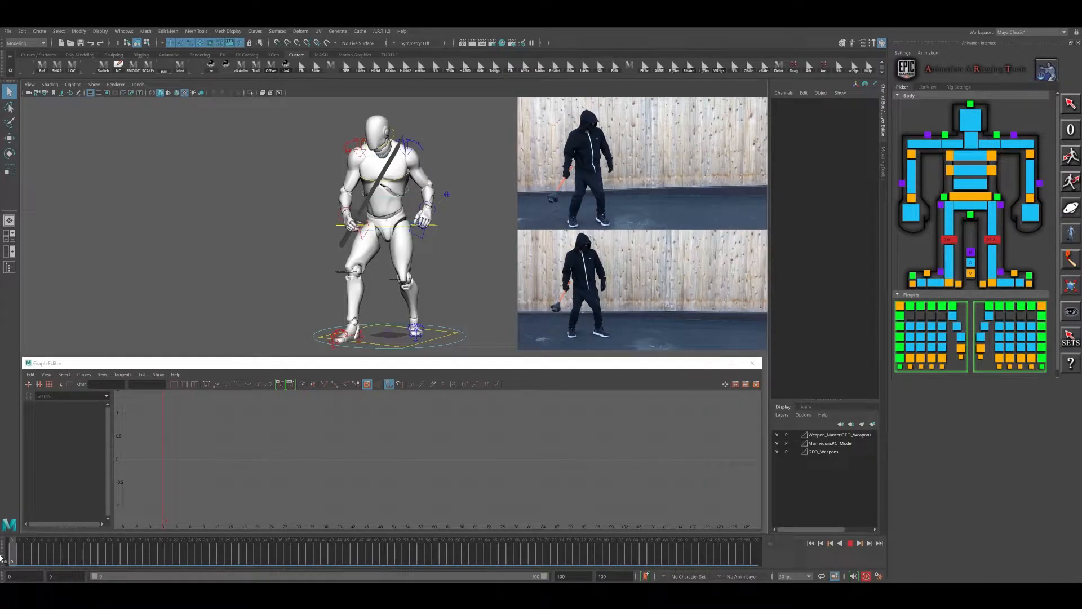
mouse_move(22, 559)
mouse_down()
mouse_move(367, 553)
mouse_move(309, 554)
mouse_up()
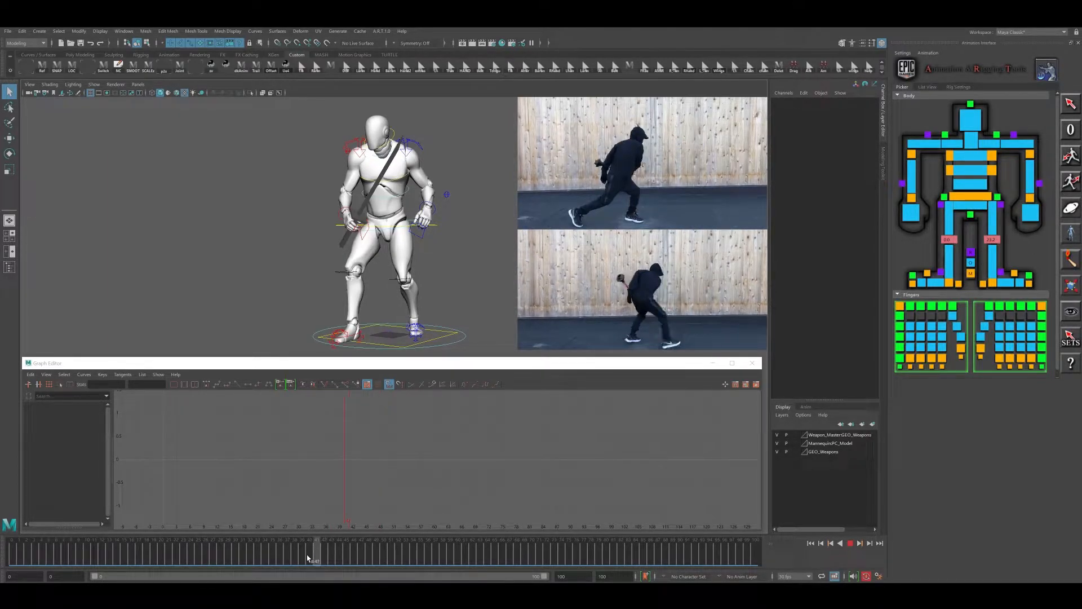
drag(24, 562, 279, 558)
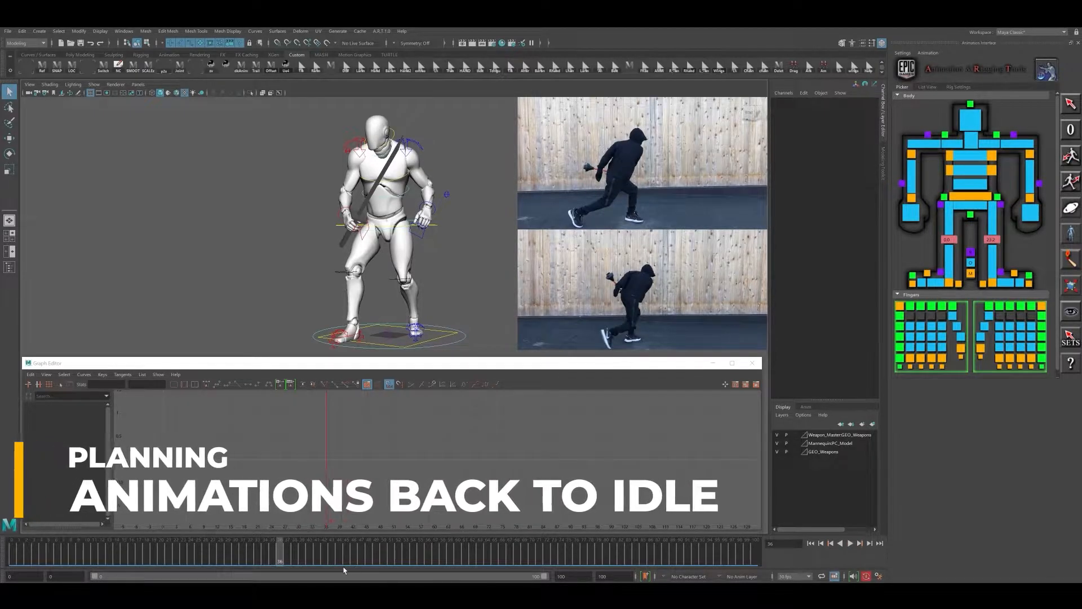
mouse_move(293, 559)
mouse_down()
mouse_move(385, 562)
mouse_move(282, 558)
mouse_up()
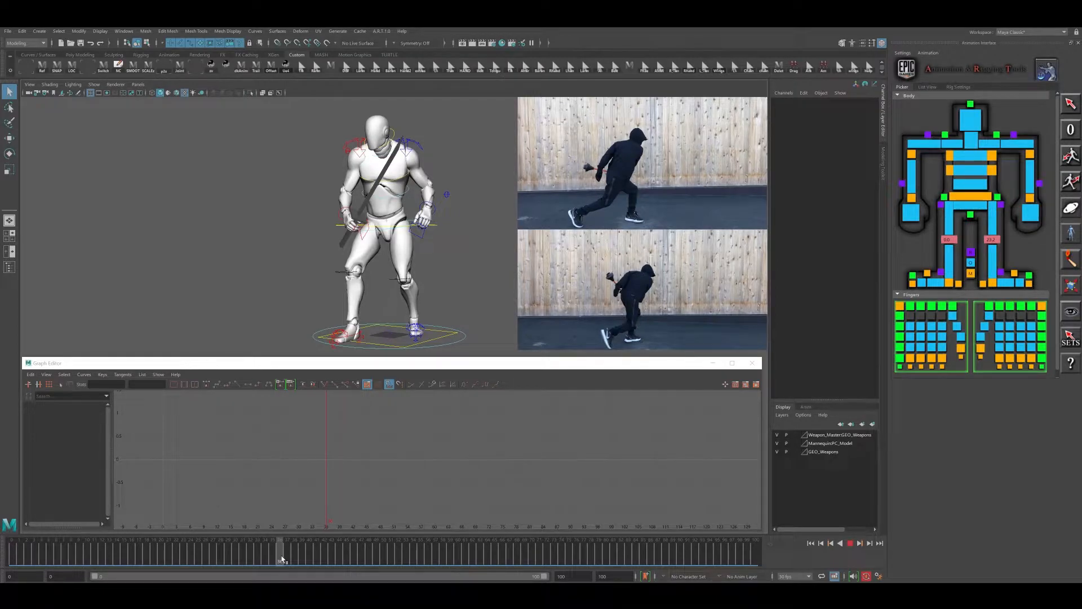
drag(282, 560, 282, 560)
drag(291, 557, 424, 561)
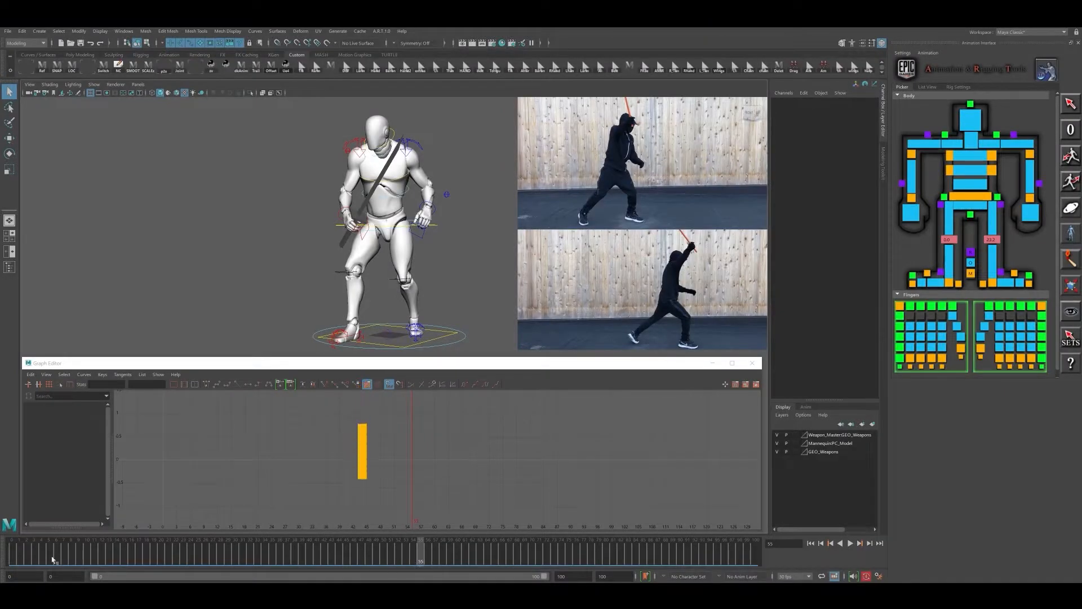
- Scrub repeatedly through the first attack to compare the idle at frame 0 with the wind-up poses up to about frame 20
drag(18, 554, 274, 552)
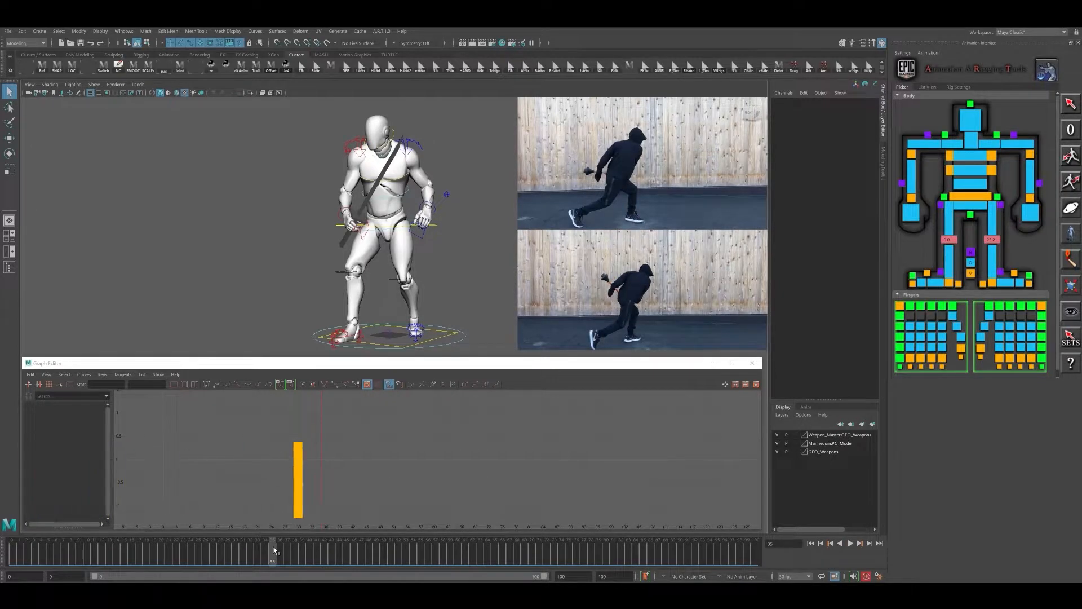
drag(17, 557, 174, 563)
click(8, 566)
drag(10, 567, 152, 572)
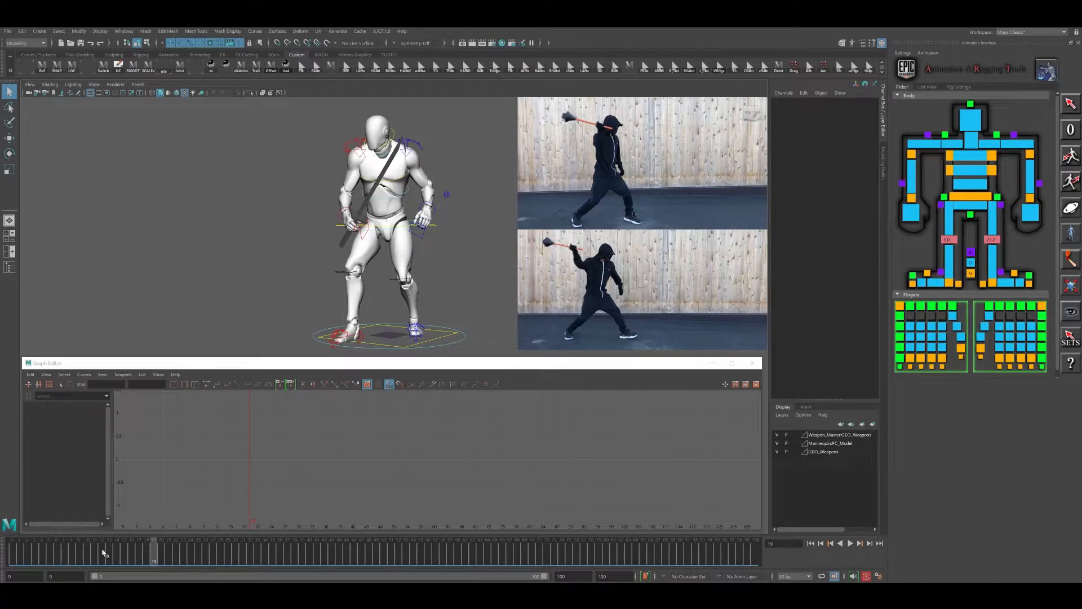
click(15, 553)
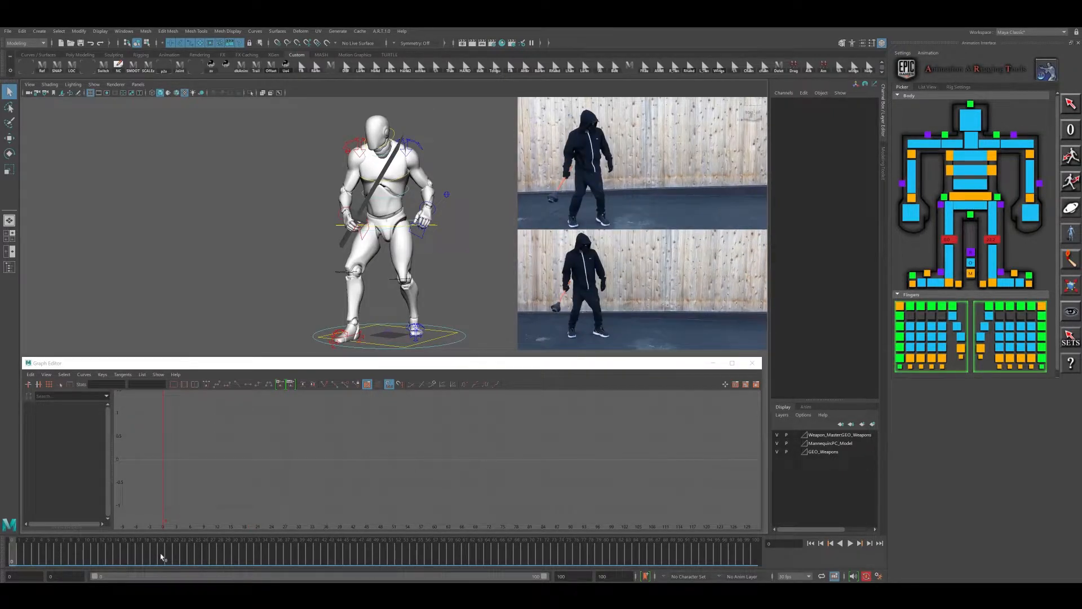
click(162, 557)
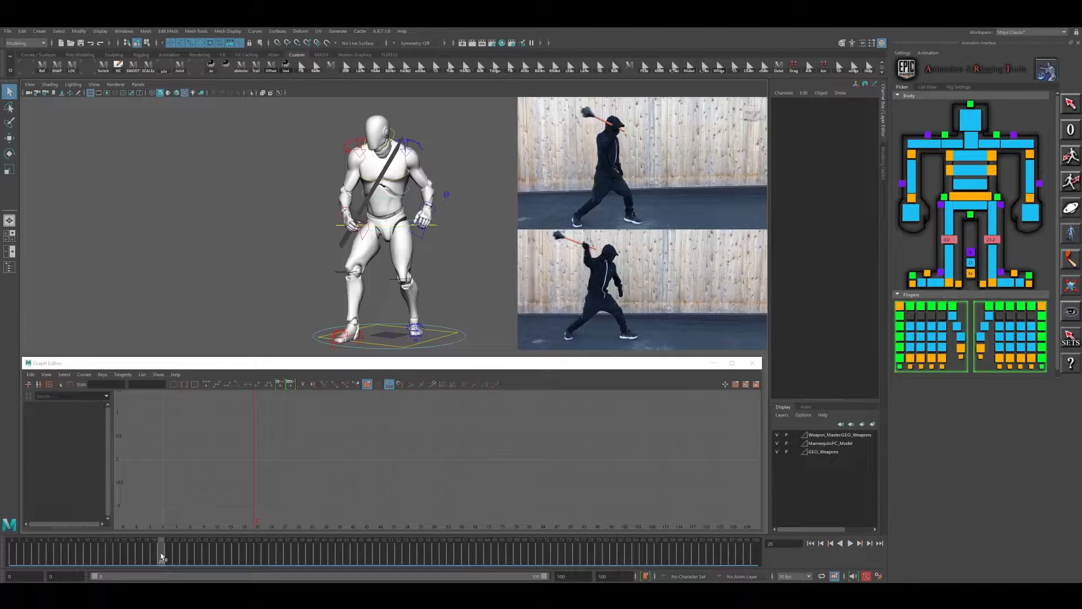
click(15, 561)
click(165, 557)
drag(134, 557, 110, 557)
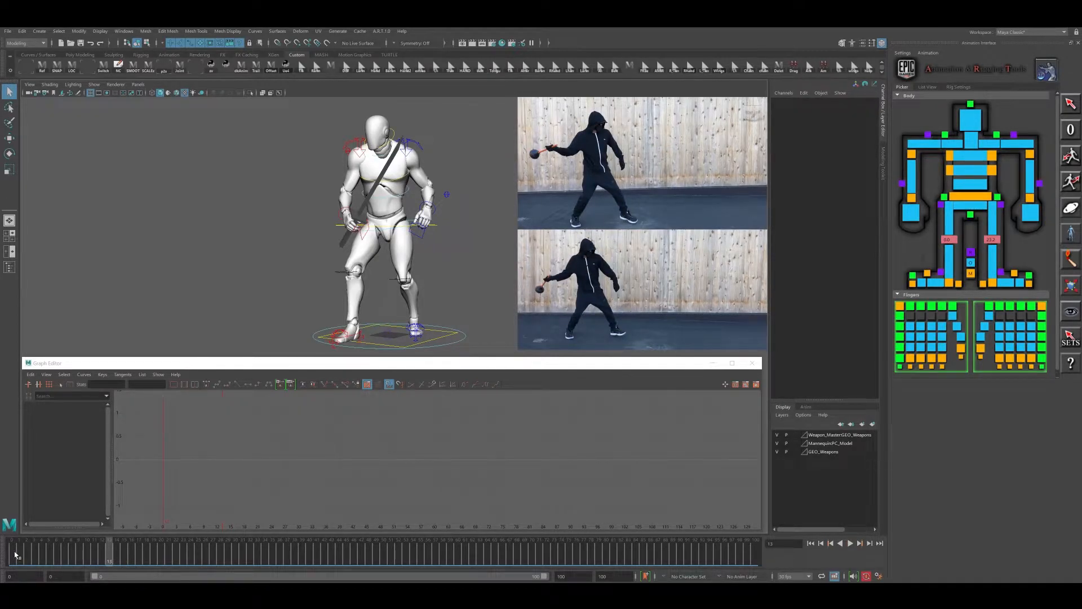
click(16, 555)
click(144, 557)
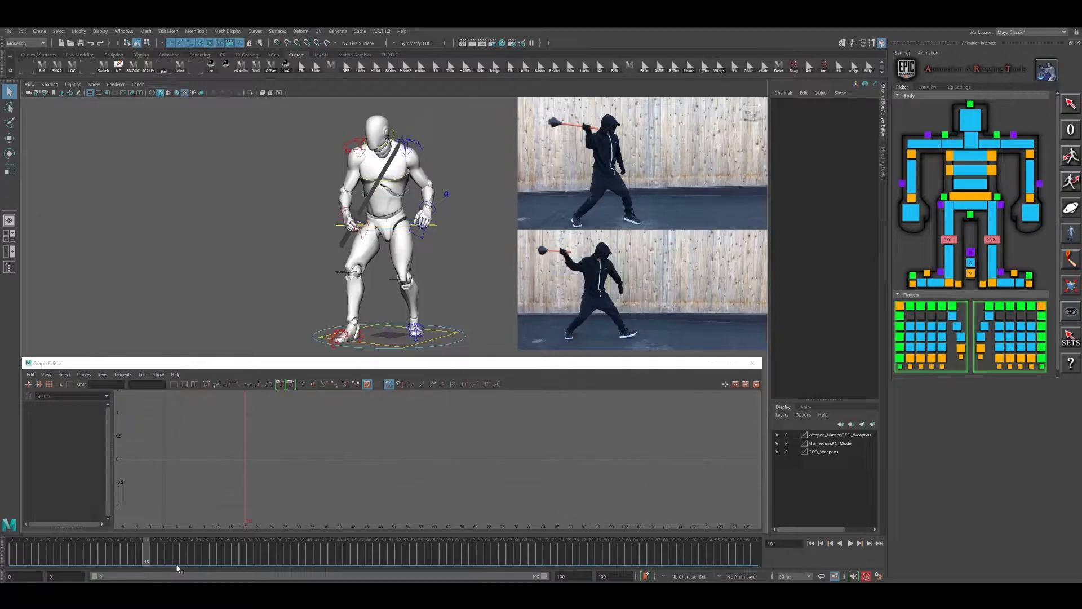
- Scrub through the remaining attacks in the video references to study their timing and follow-through
drag(187, 558, 265, 555)
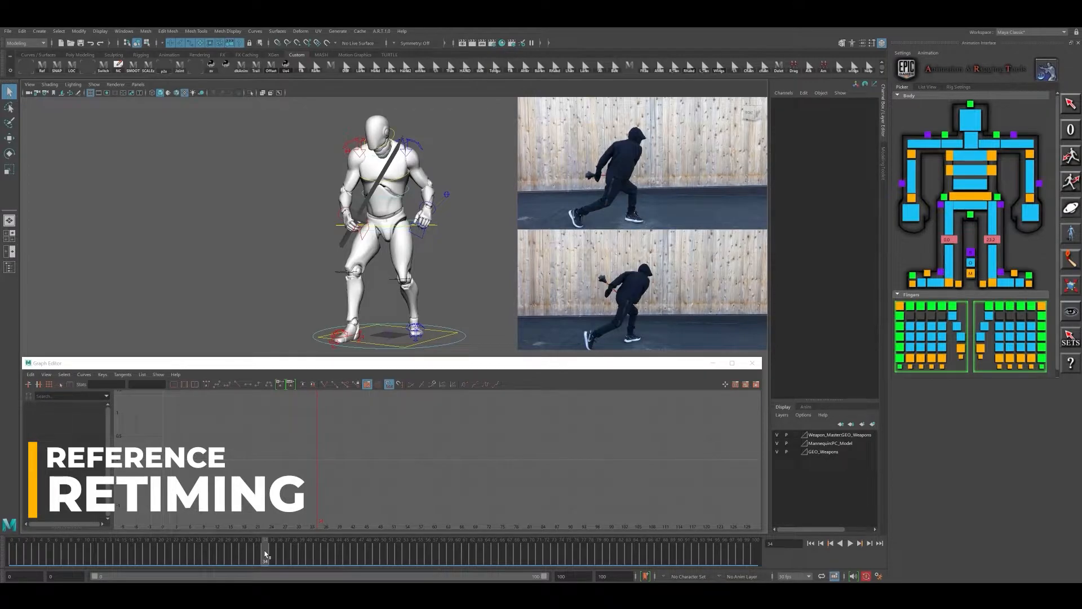
drag(265, 556, 488, 561)
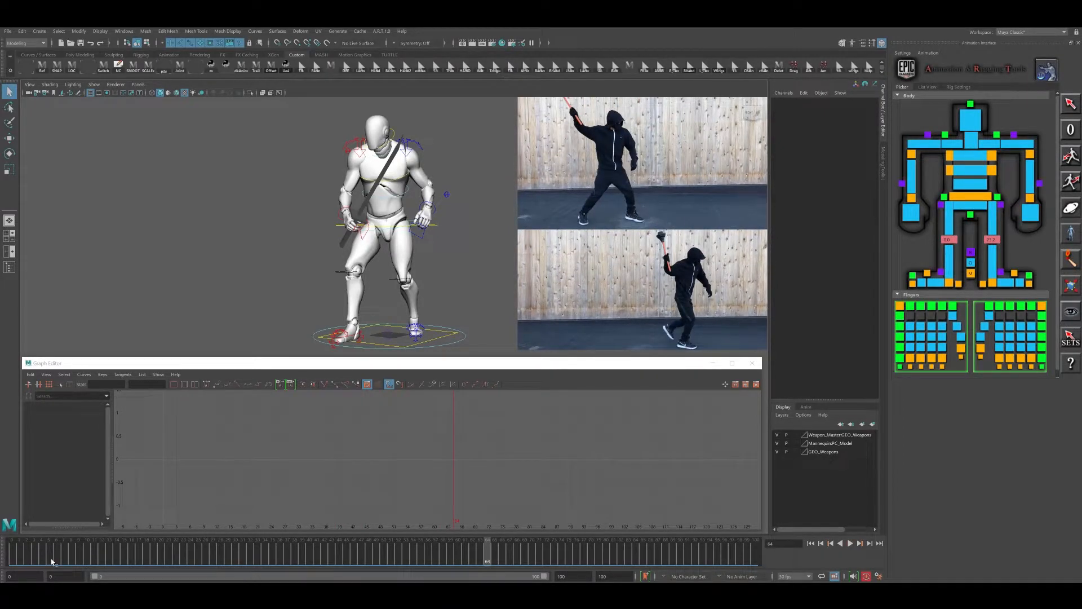
drag(38, 557, 241, 556)
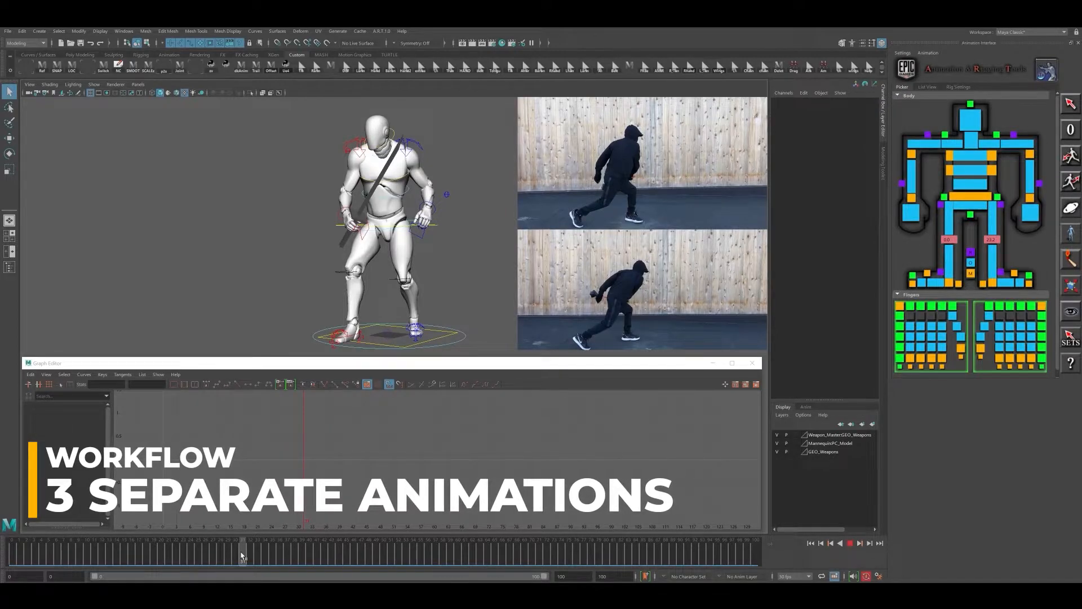
mouse_move(242, 555)
mouse_down()
mouse_move(458, 541)
mouse_move(531, 556)
mouse_move(766, 554)
mouse_up()
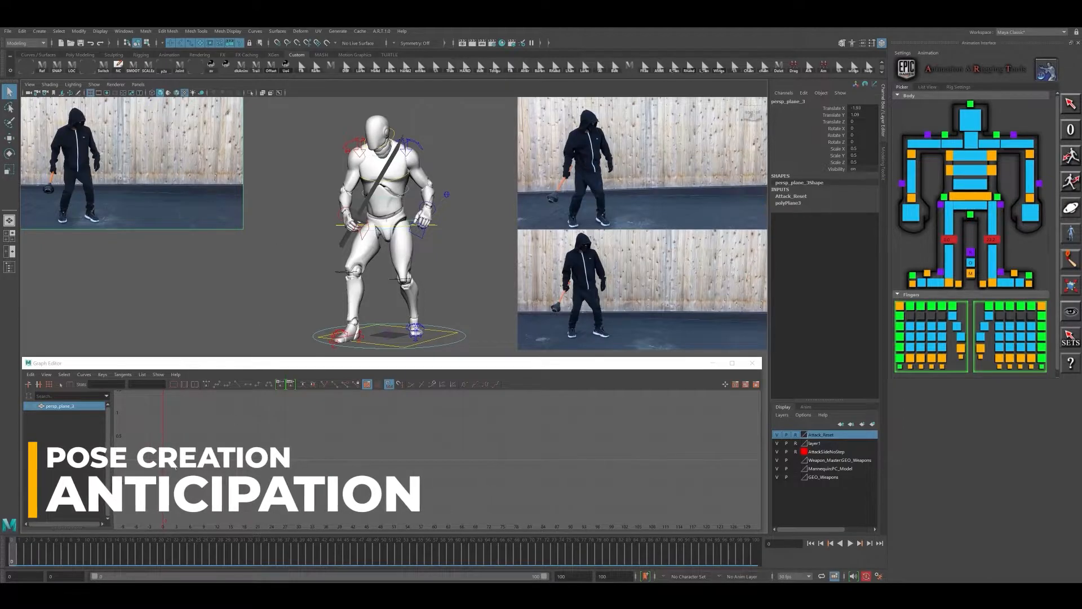
drag(18, 560, 587, 542)
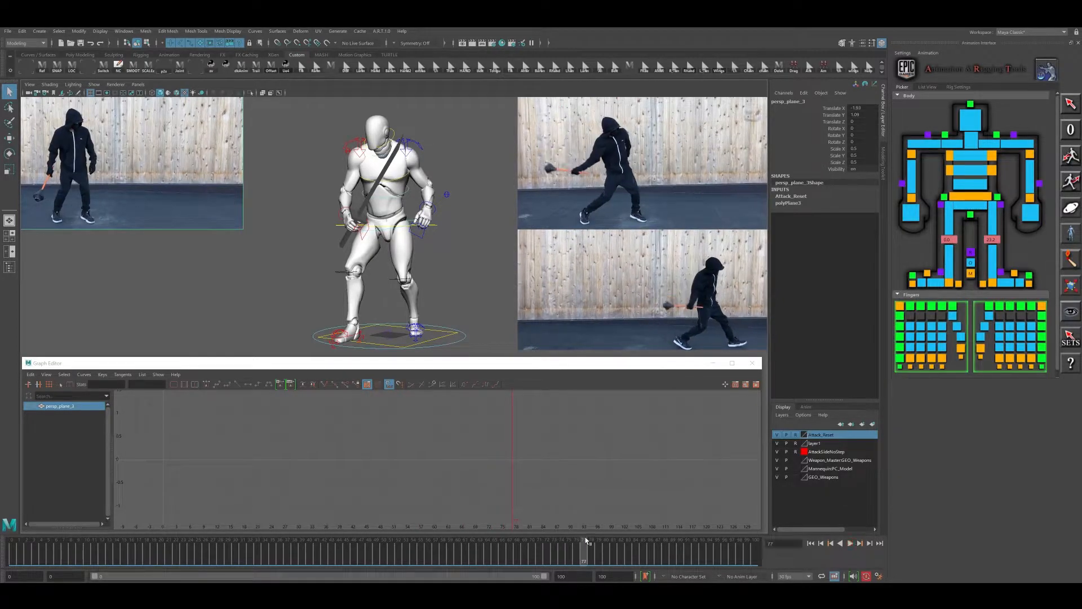
- Hide the AttackSideNoStep and layer1 reference layers and show the mannequin in profile
alt+drag(373, 232, 388, 276)
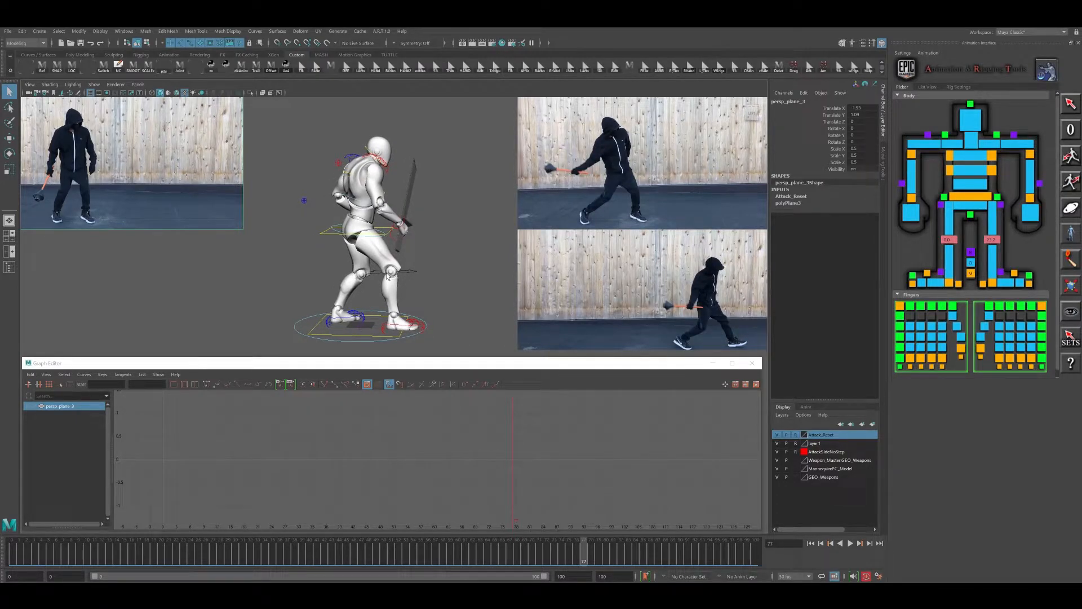
click(777, 451)
click(778, 444)
alt+middle_drag(448, 246, 560, 260)
alt+drag(560, 260, 507, 242)
alt+right_drag(506, 242, 561, 273)
alt+middle_drag(561, 273, 582, 281)
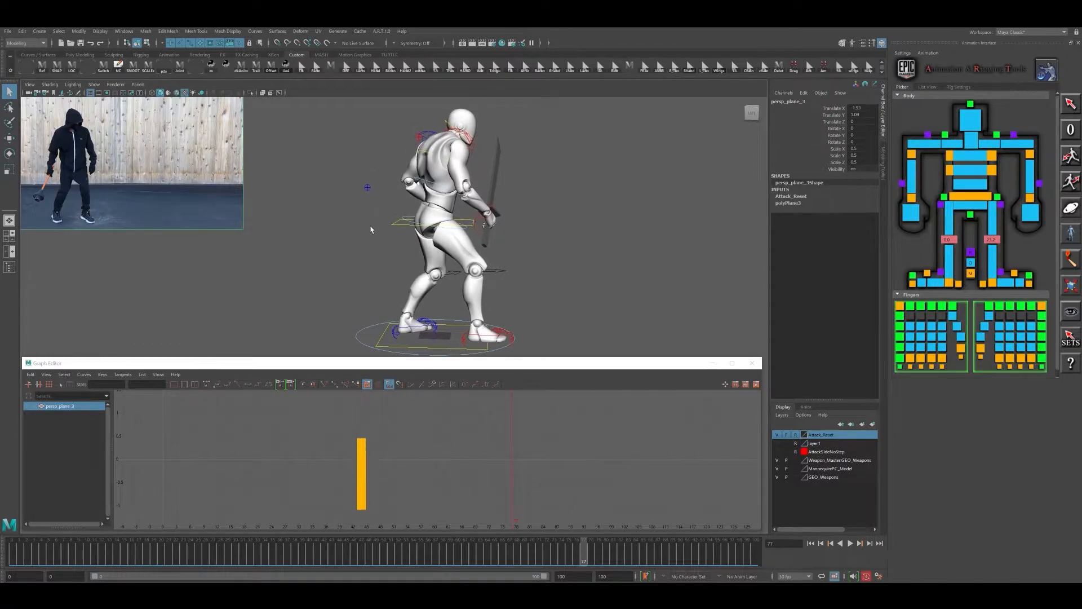
- Select the mannequin's body control and shorten the playback range to end at frame 47, with the current time at frame 0
click(397, 225)
alt+middle_drag(498, 243, 507, 270)
alt+right_drag(508, 270, 498, 267)
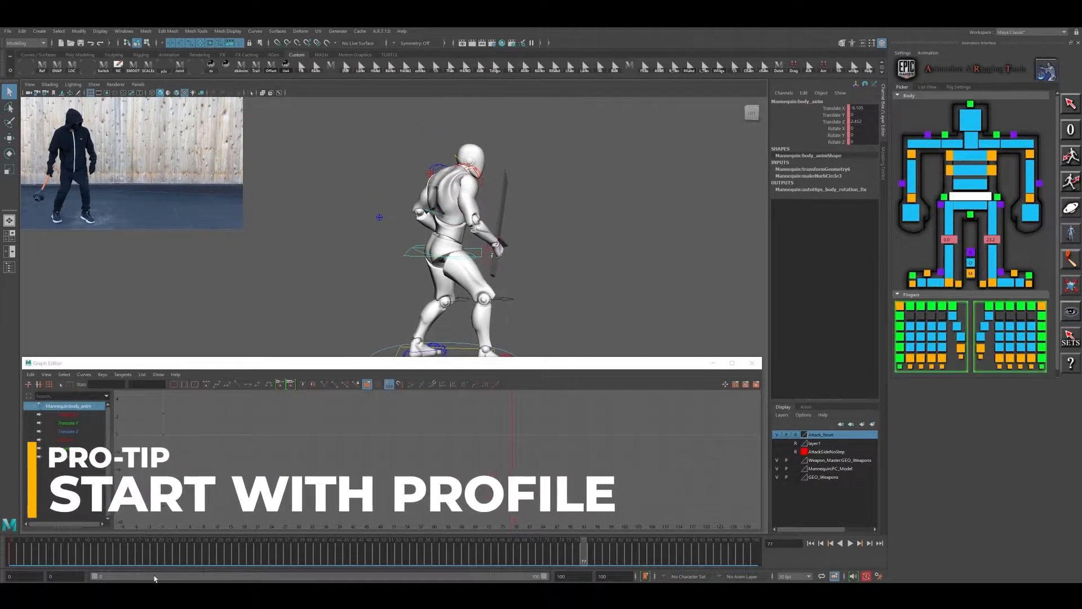
key(alt+shift+v)
drag(544, 576, 307, 577)
alt+middle_drag(455, 249, 513, 270)
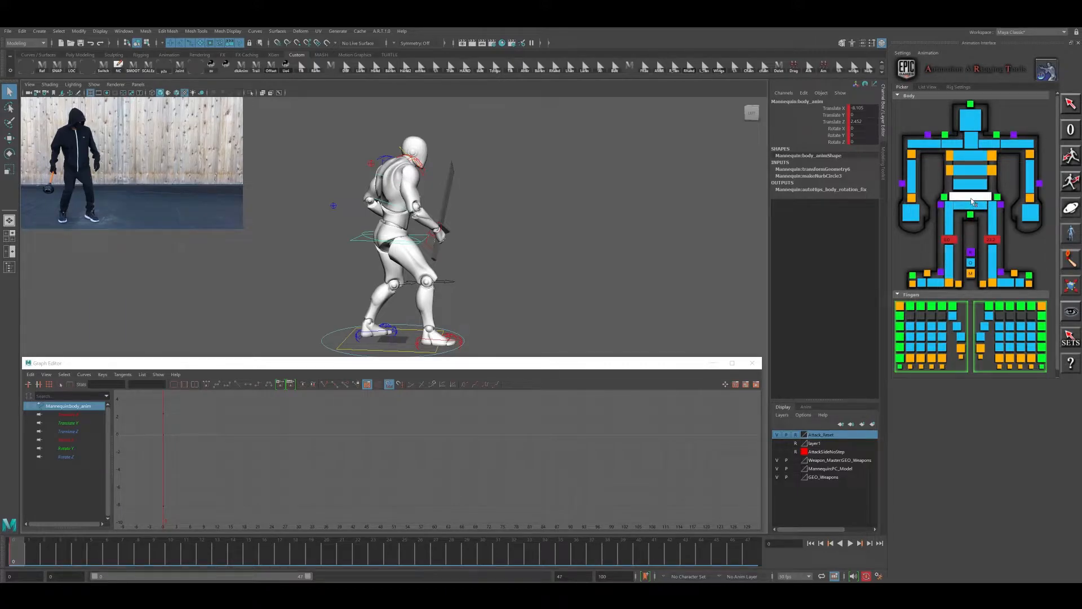
- Set the right wrist IK control's space to body_anim
click(911, 199)
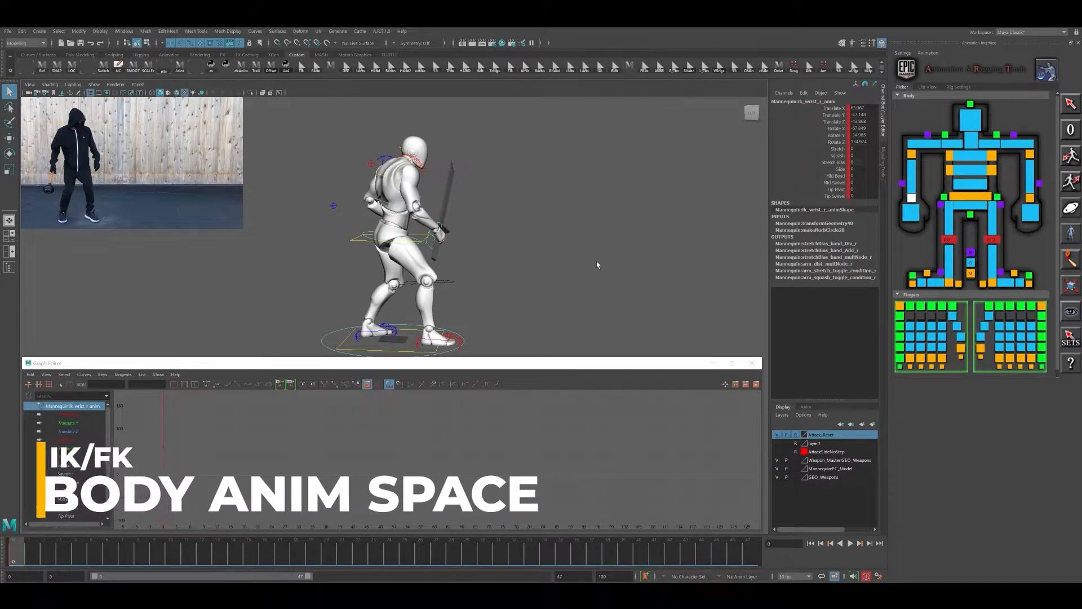
right_click(912, 201)
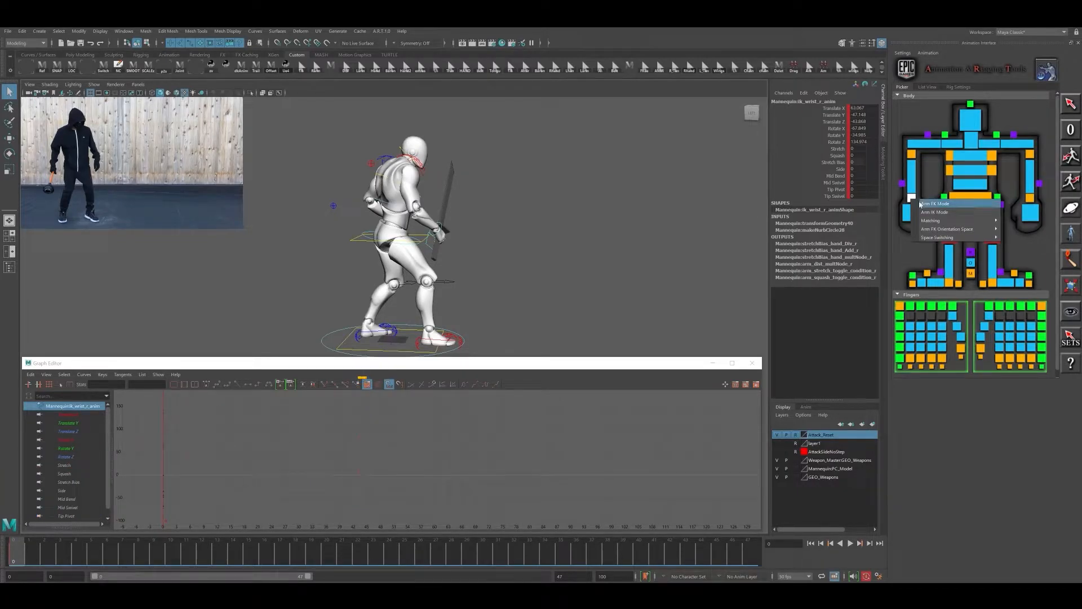
mouse_move(942, 238)
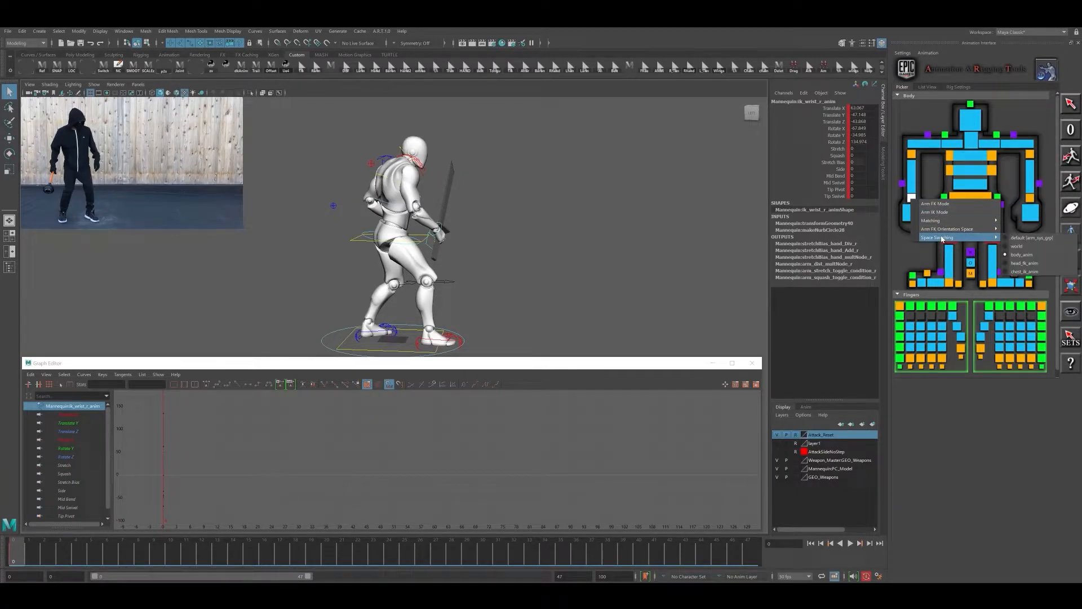
click(1023, 254)
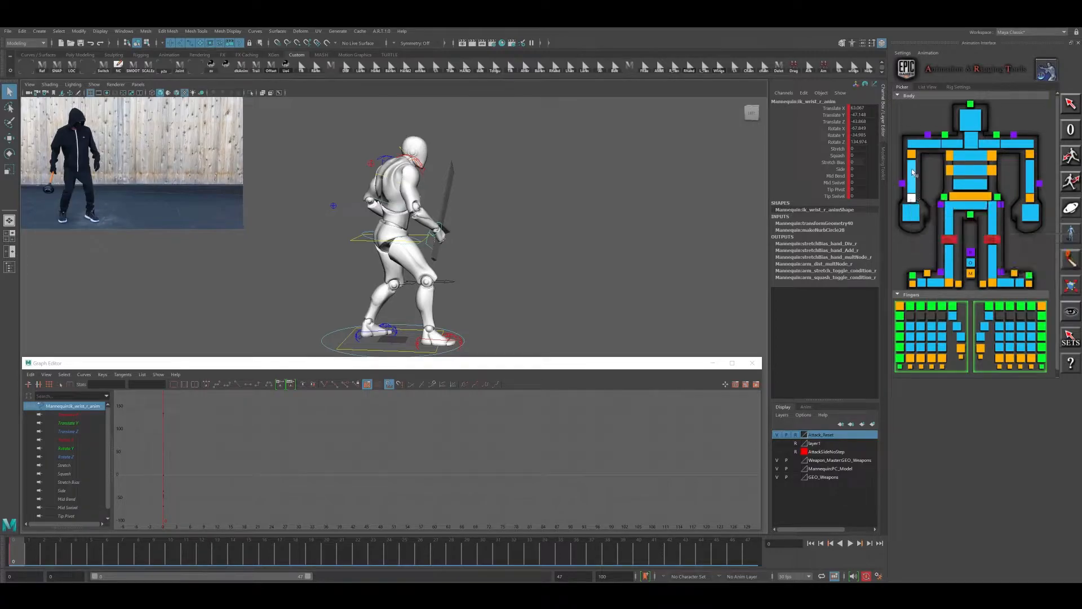
- Switch the right elbow IK control's space to body_anim
click(912, 154)
right_click(912, 155)
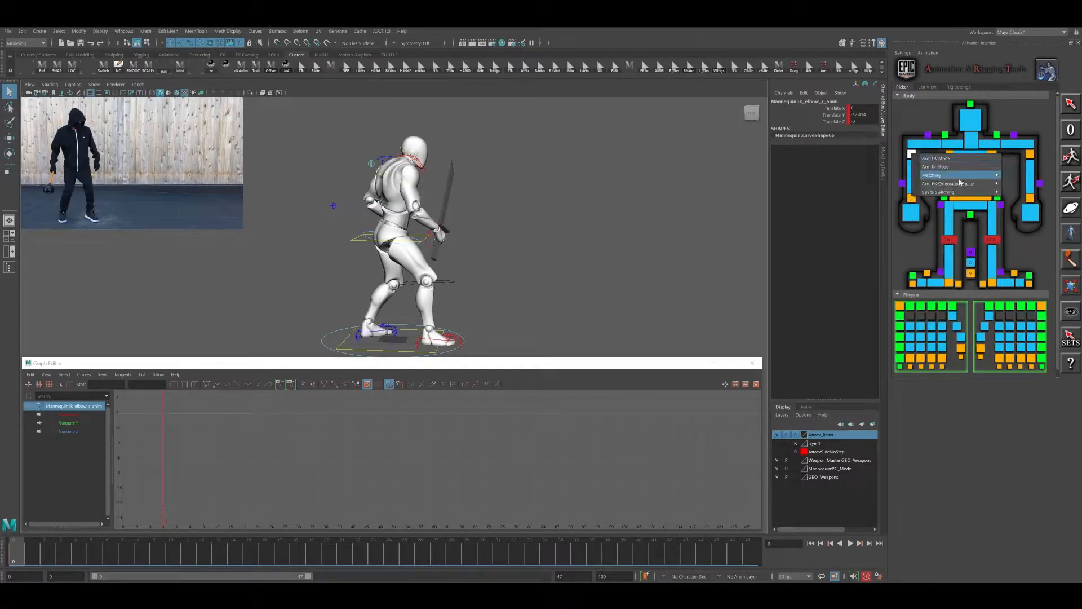
mouse_move(960, 192)
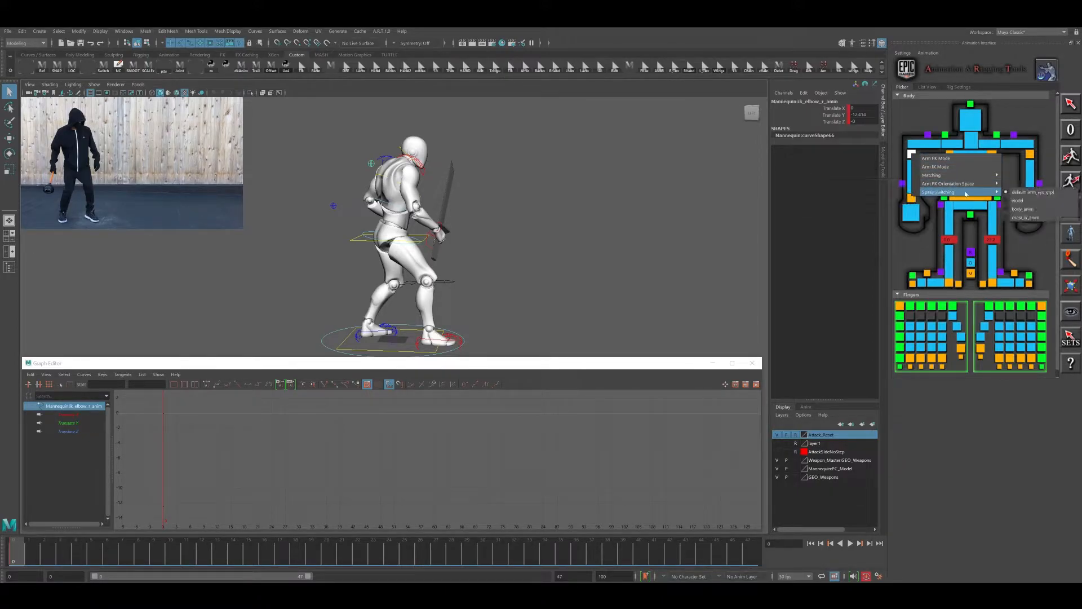
click(1034, 209)
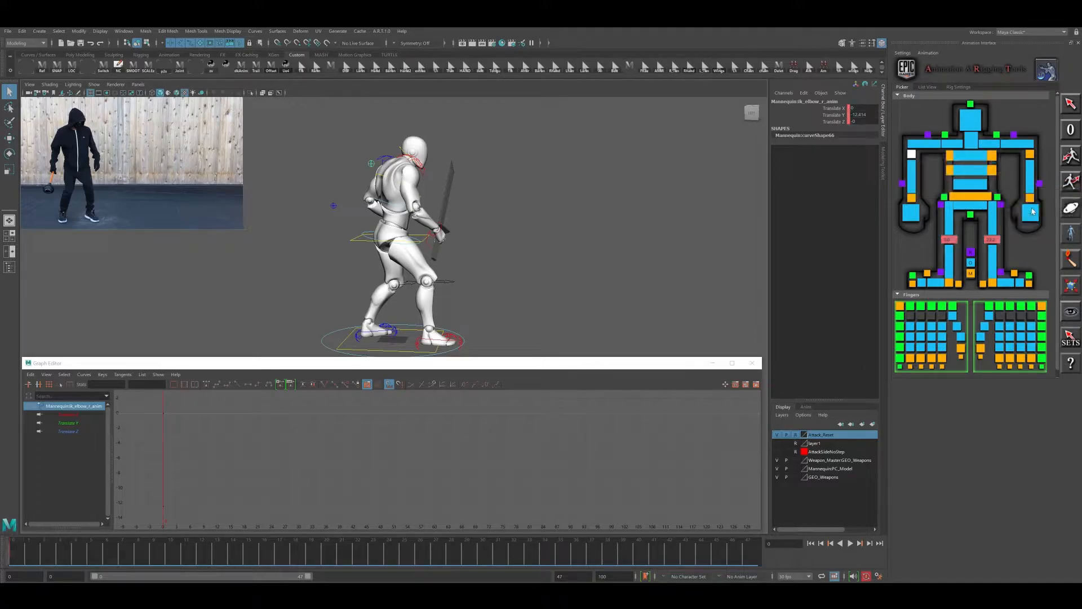
- Set the left elbow IK control's space to body_anim
click(1032, 155)
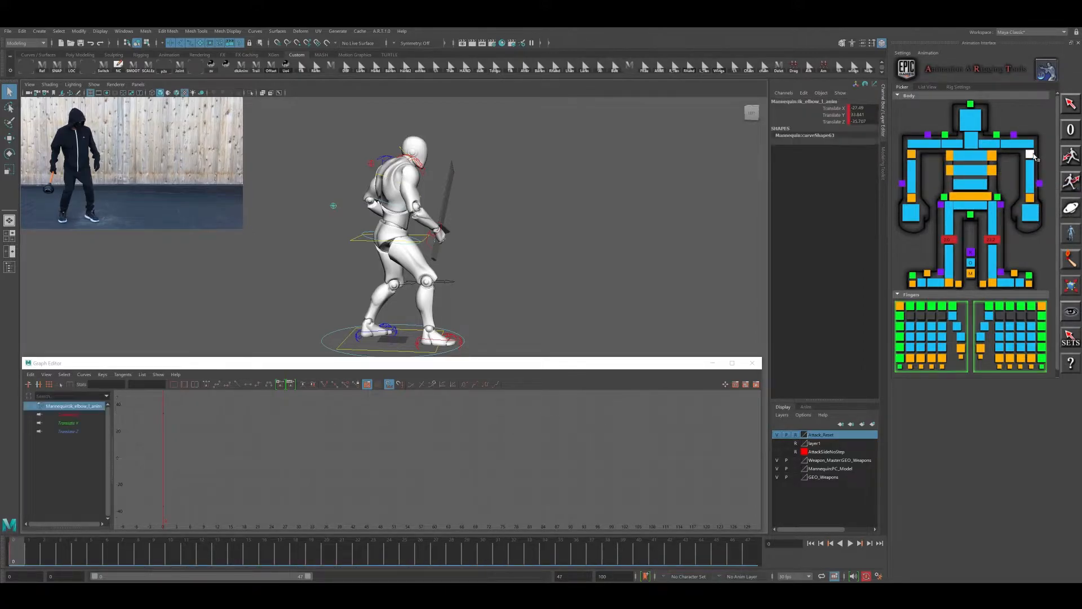
right_click(1031, 155)
mouse_move(1015, 192)
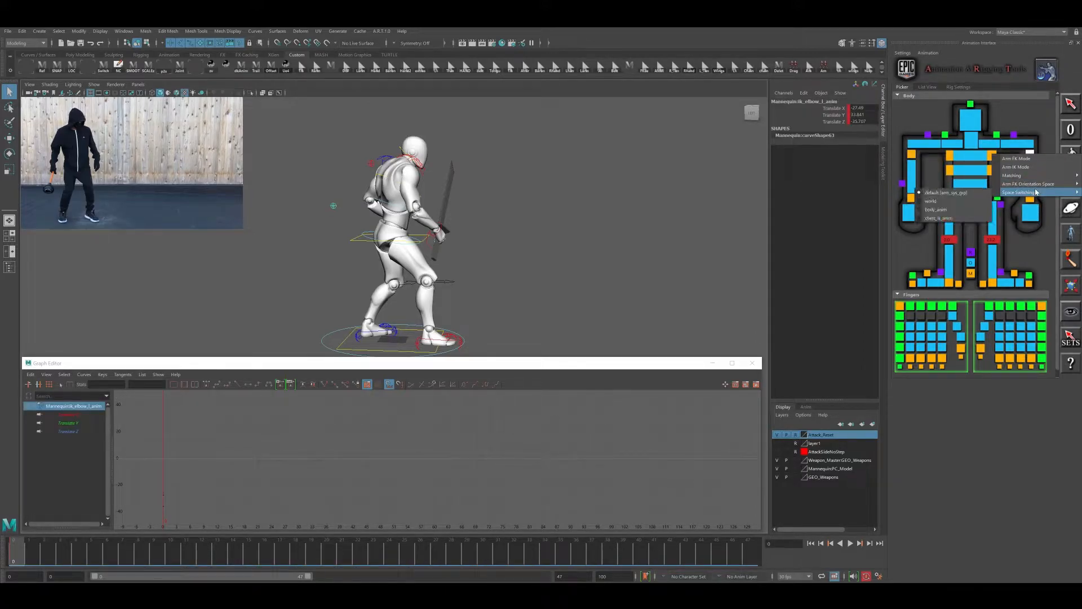
click(959, 209)
- Try moving the body control to test the new arm spaces and undo the move
key(w)
drag(362, 239, 329, 236)
key(ctrl+z)
key(ctrl+z)
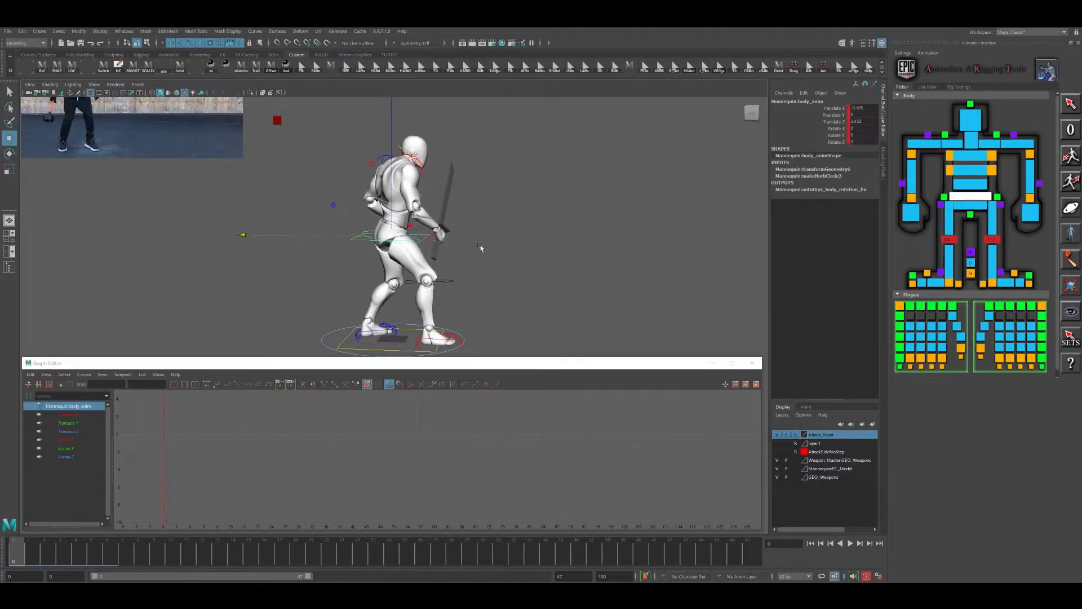
alt+middle_drag(516, 235, 561, 249)
alt+right_drag(561, 249, 508, 252)
alt+middle_drag(518, 248, 533, 272)
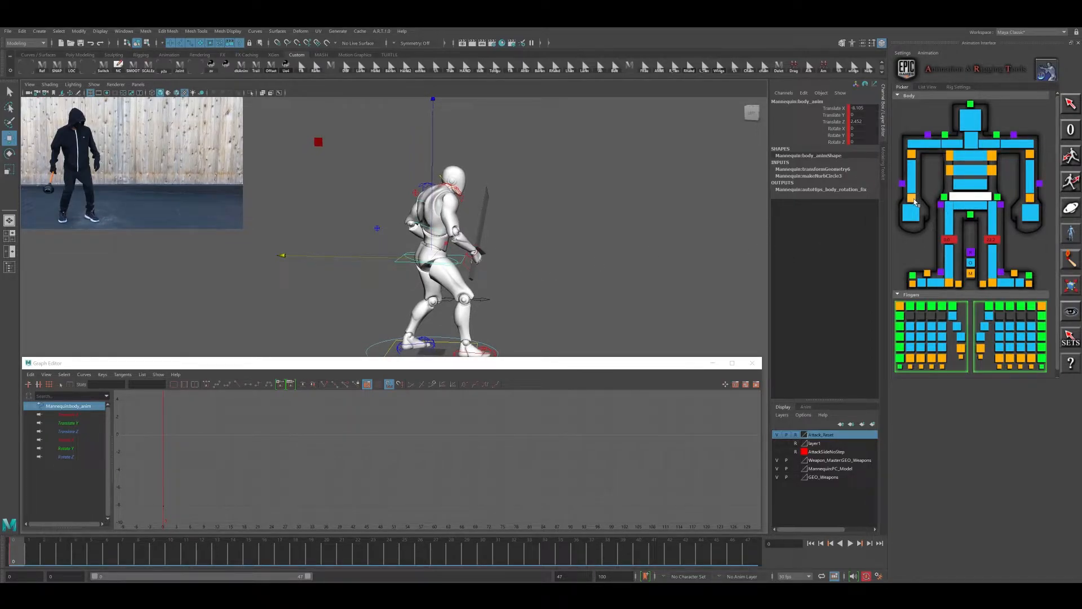
- Inspect the right clavicle control's mode options and try rotating the clavicle, undoing the rotation
click(952, 149)
right_click(953, 148)
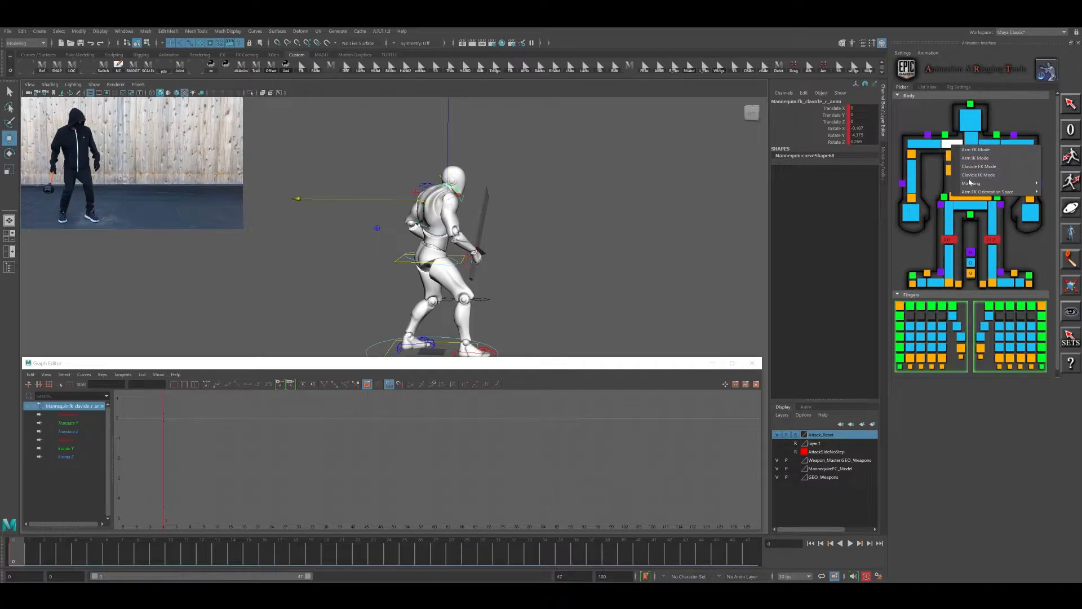
click(947, 141)
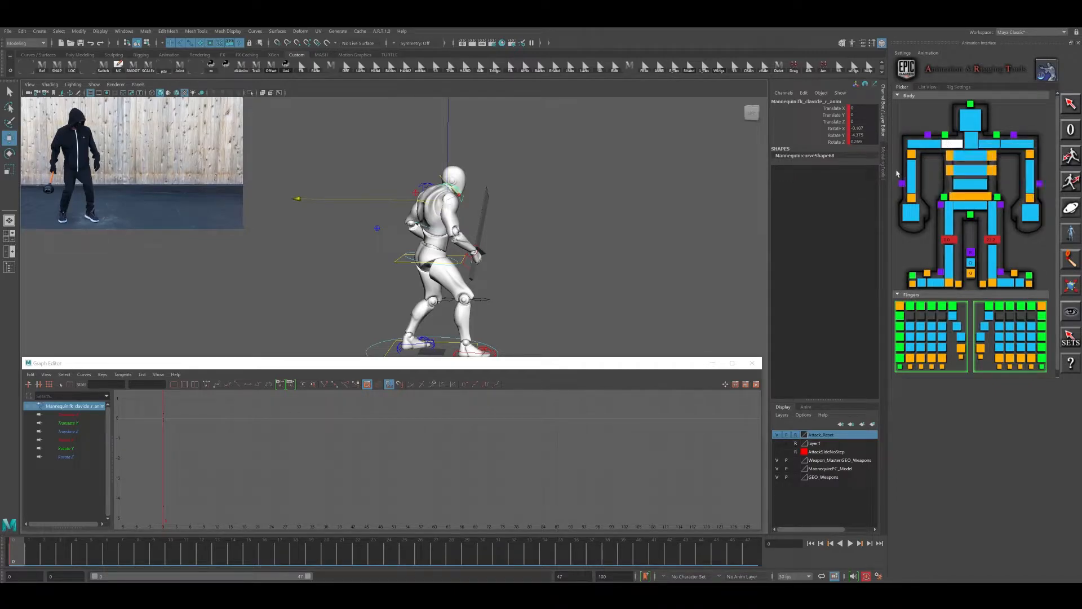
alt+drag(510, 250, 381, 204)
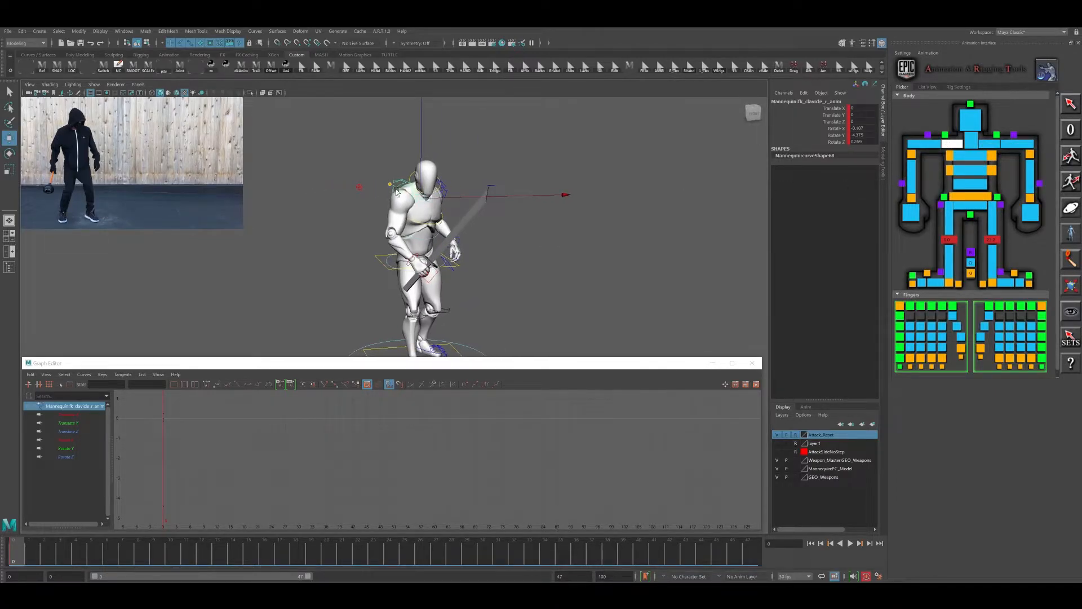
key(e)
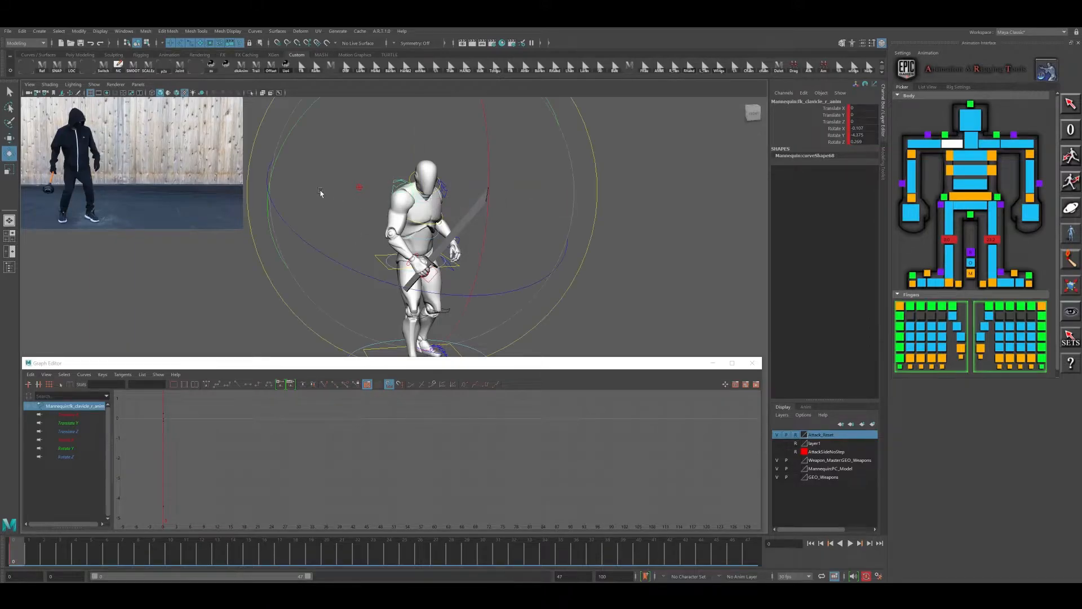
drag(284, 151, 289, 149)
key(ctrl+z)
alt+drag(344, 189, 494, 224)
key(w)
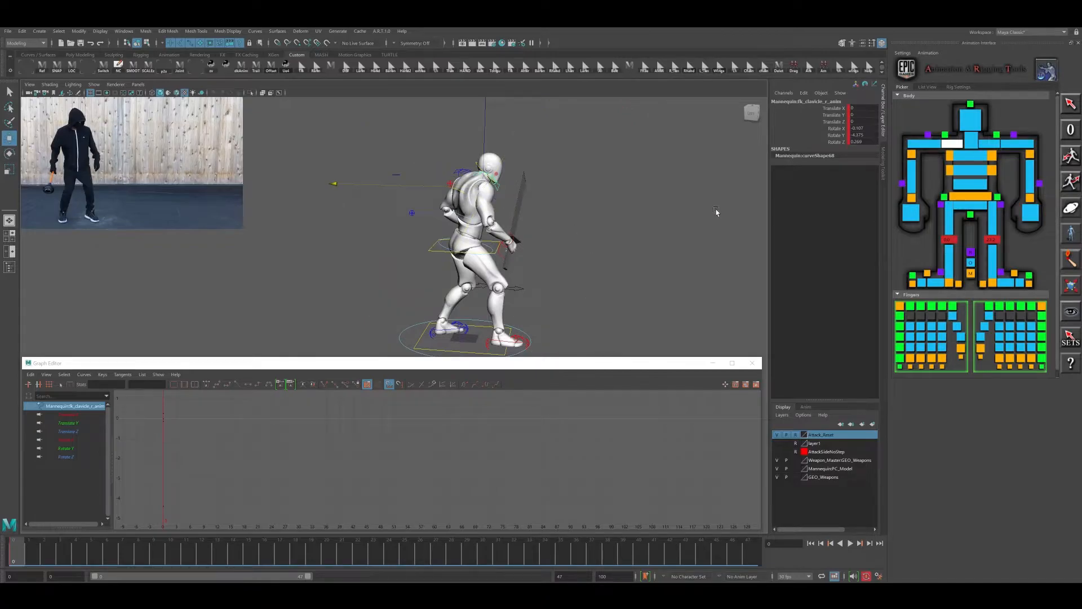
mouse_move(519, 229)
alt+mouse_down()
mouse_move(508, 222)
mouse_move(537, 220)
alt+mouse_up()
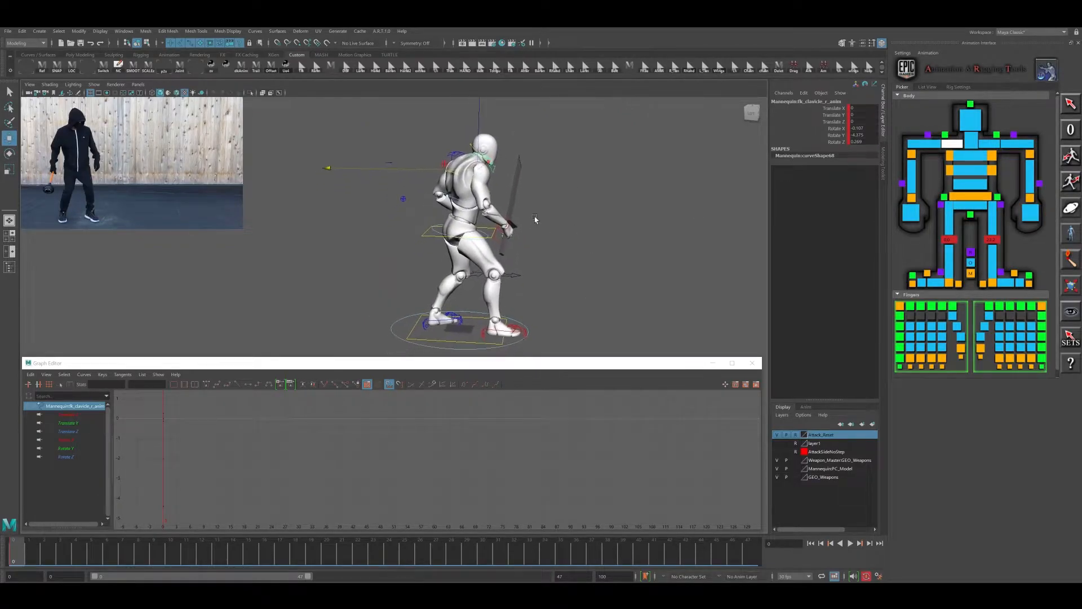
right_click(951, 148)
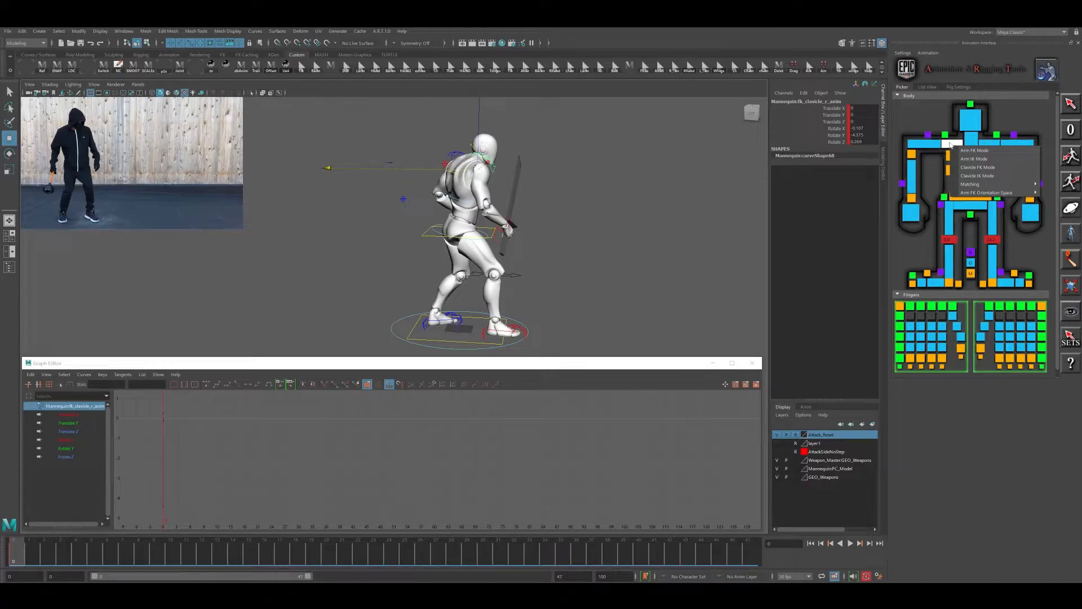
click(951, 145)
- Select the body control and switch the viewport renderer to Viewport 2.0
click(971, 196)
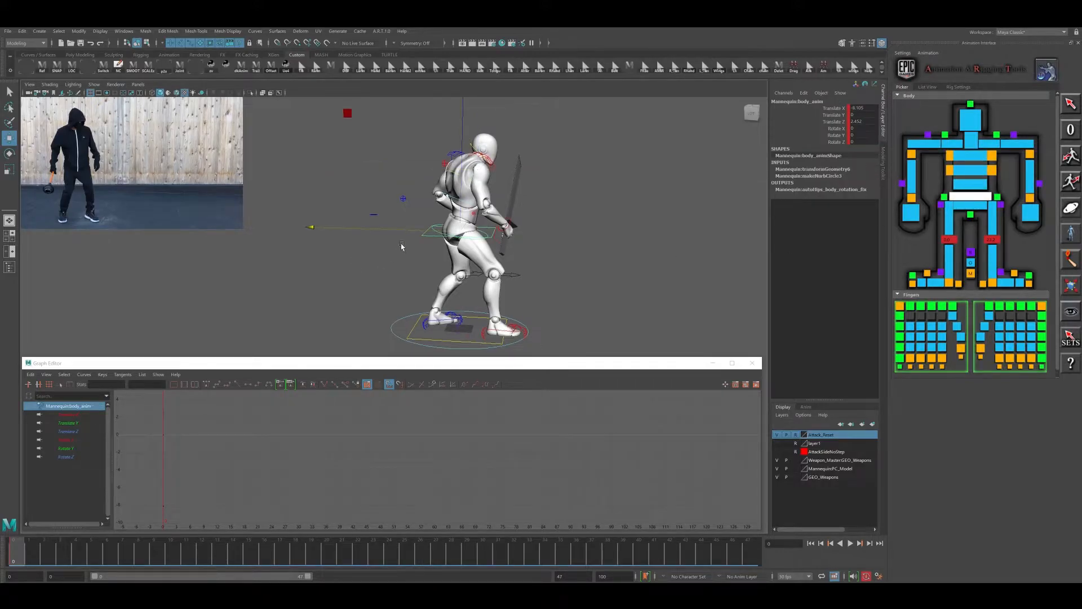
alt+middle_drag(404, 244, 389, 239)
alt+right_drag(389, 240, 401, 244)
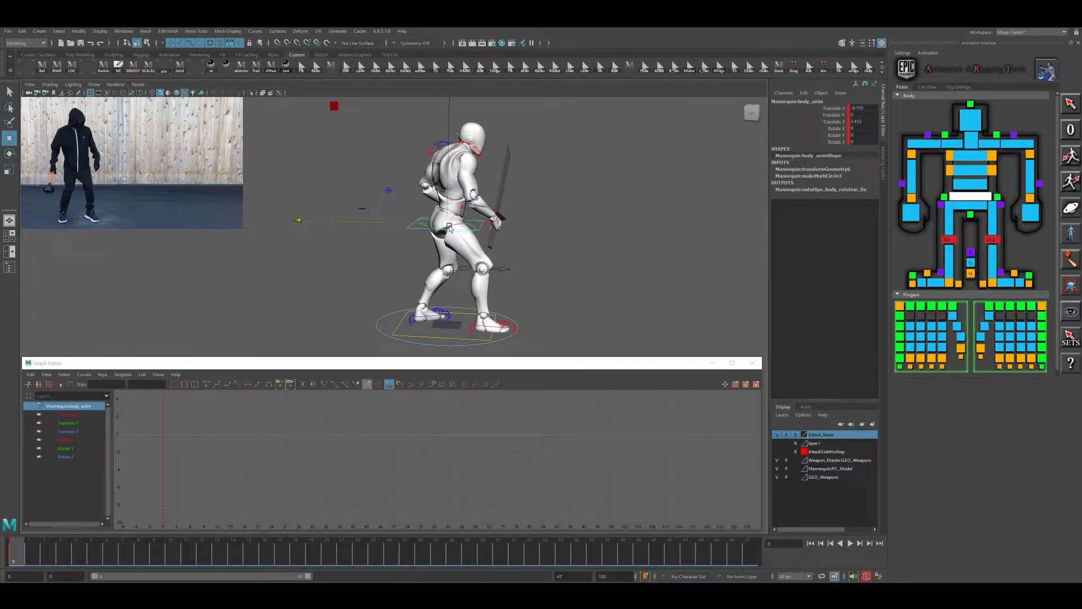
click(115, 84)
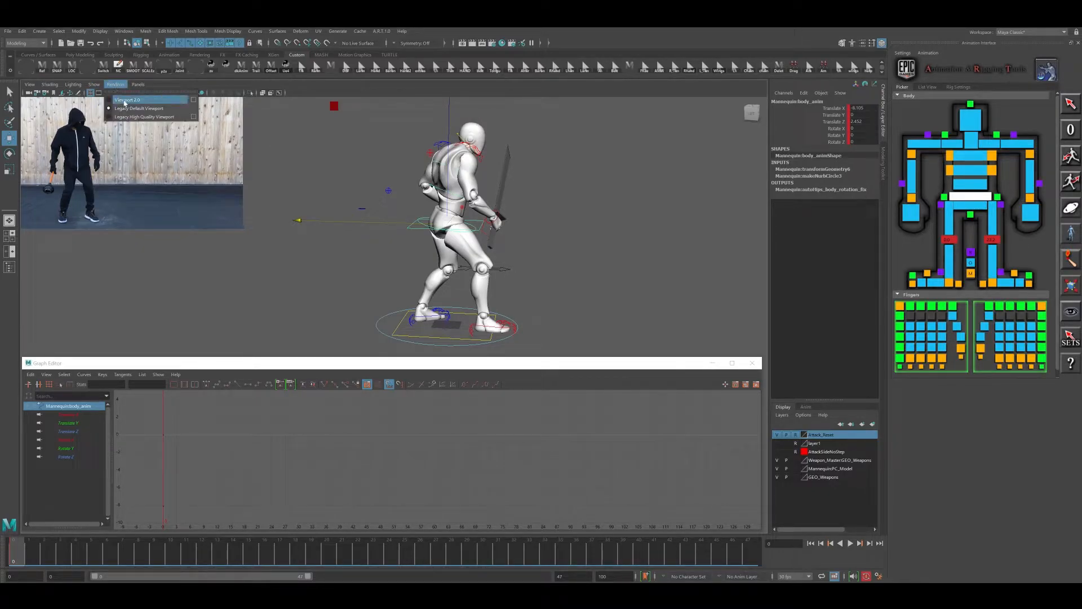
click(130, 102)
alt+middle_drag(565, 230, 561, 248)
alt+right_drag(561, 249, 517, 246)
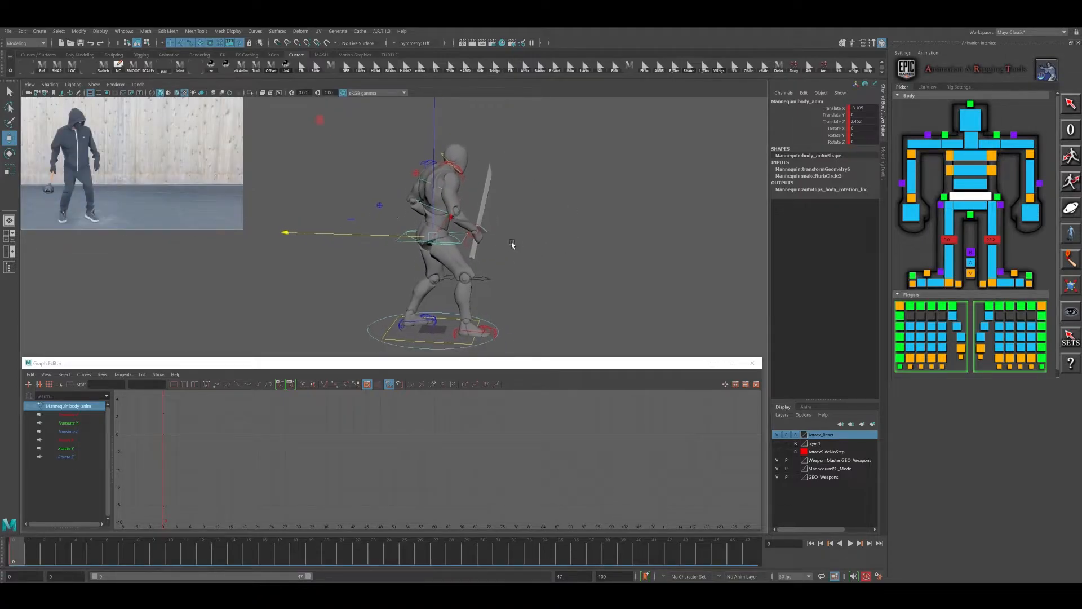
alt+middle_drag(490, 235, 475, 223)
alt+right_drag(475, 223, 482, 226)
alt+middle_drag(507, 233, 551, 238)
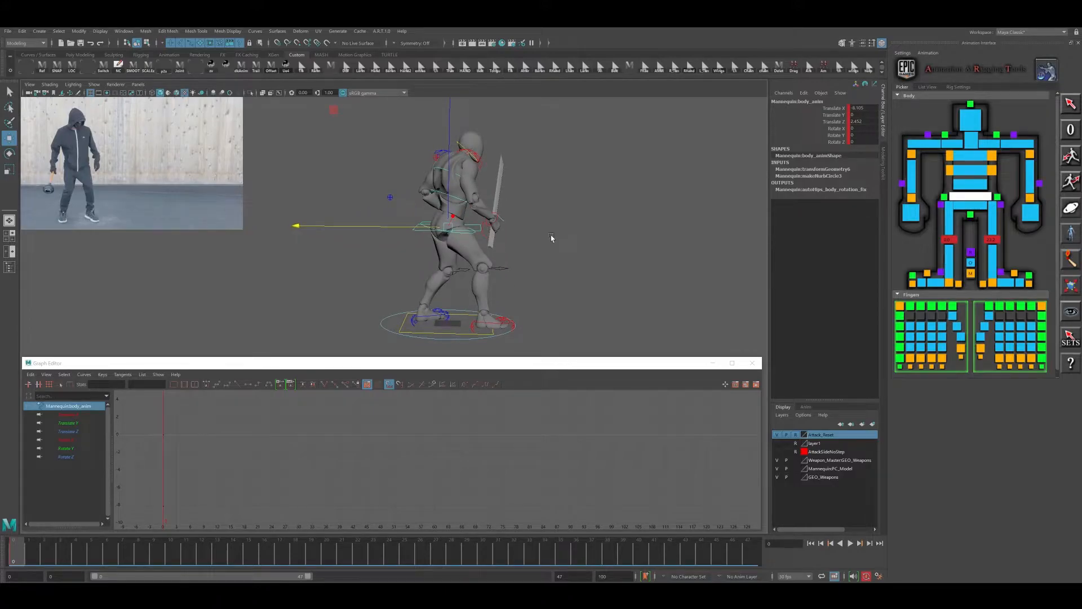
- Extend the playback range to end at frame 78 and play the video reference through it
drag(24, 559, 760, 551)
drag(308, 575, 448, 576)
key(alt+v)
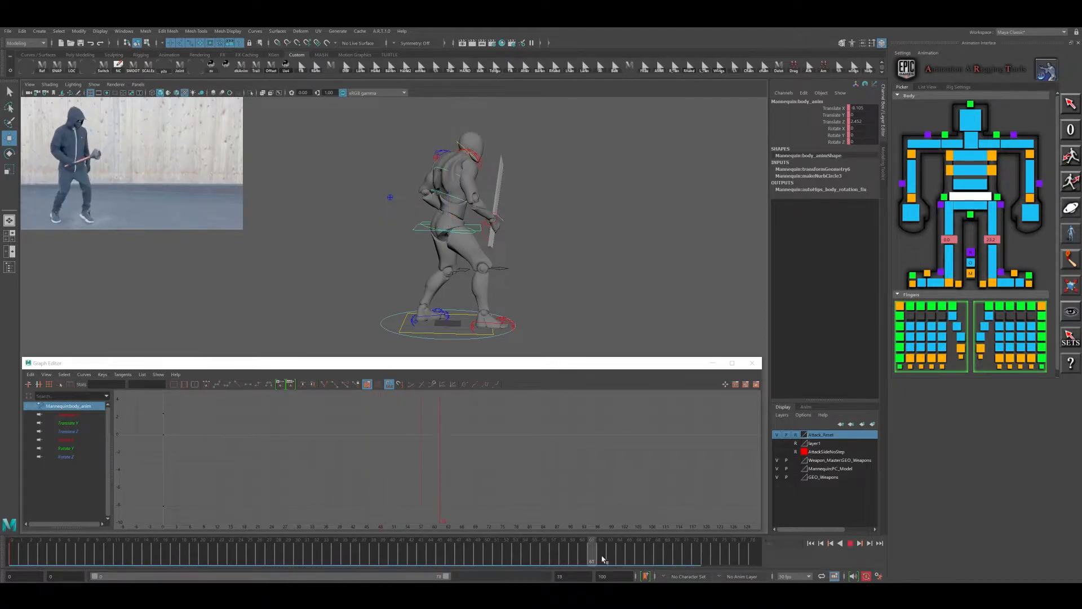
key(Escape)
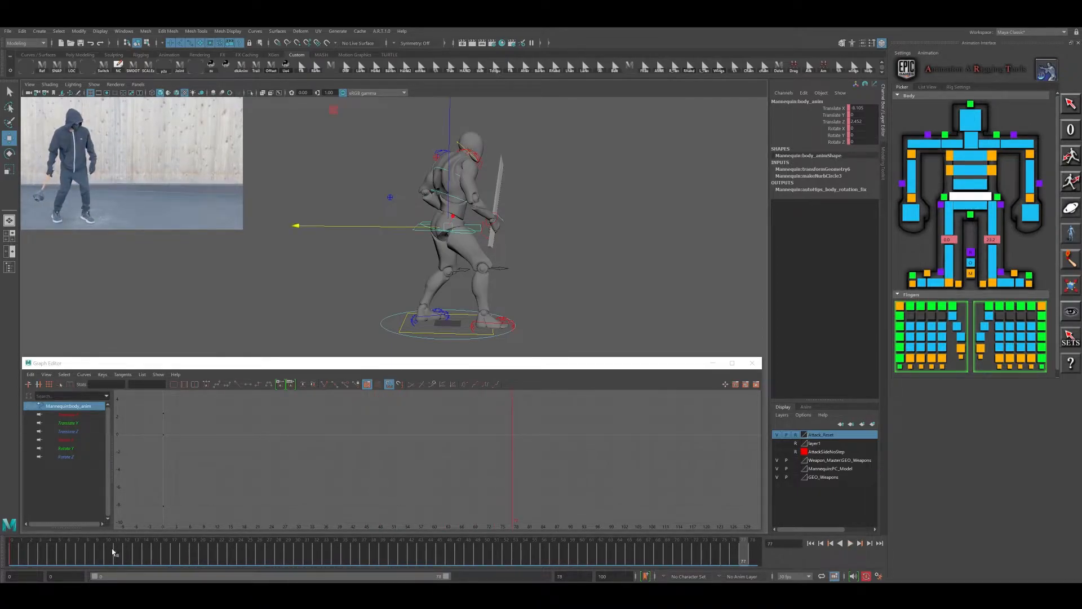
- Replay the reference from the beginning and set the current time to the anticipation pose at frame 15
click(17, 551)
key(alt+v)
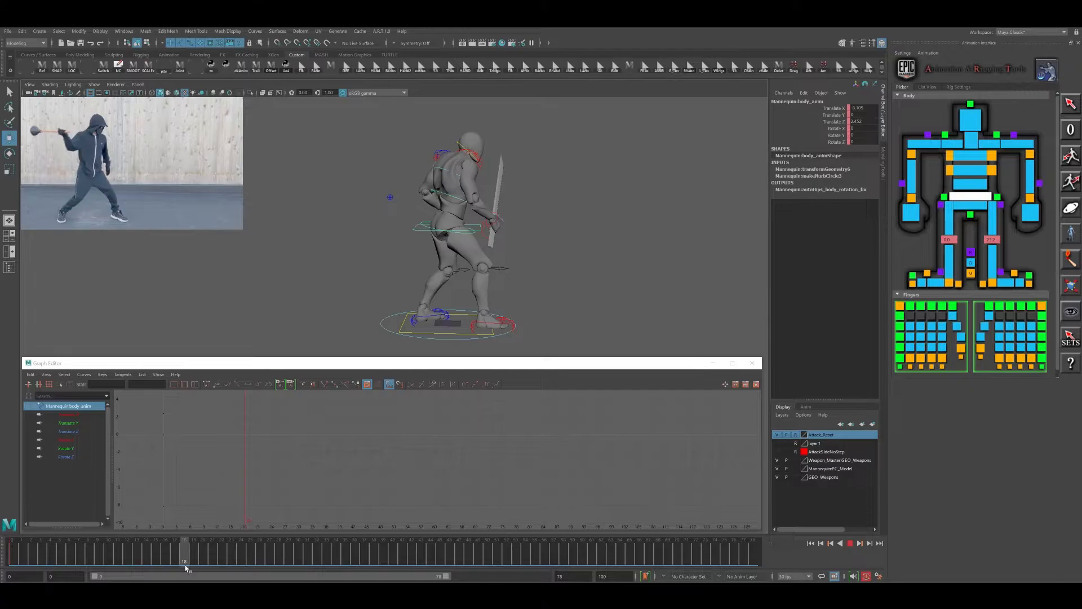
mouse_move(187, 568)
mouse_down()
mouse_move(150, 564)
mouse_move(159, 562)
mouse_up()
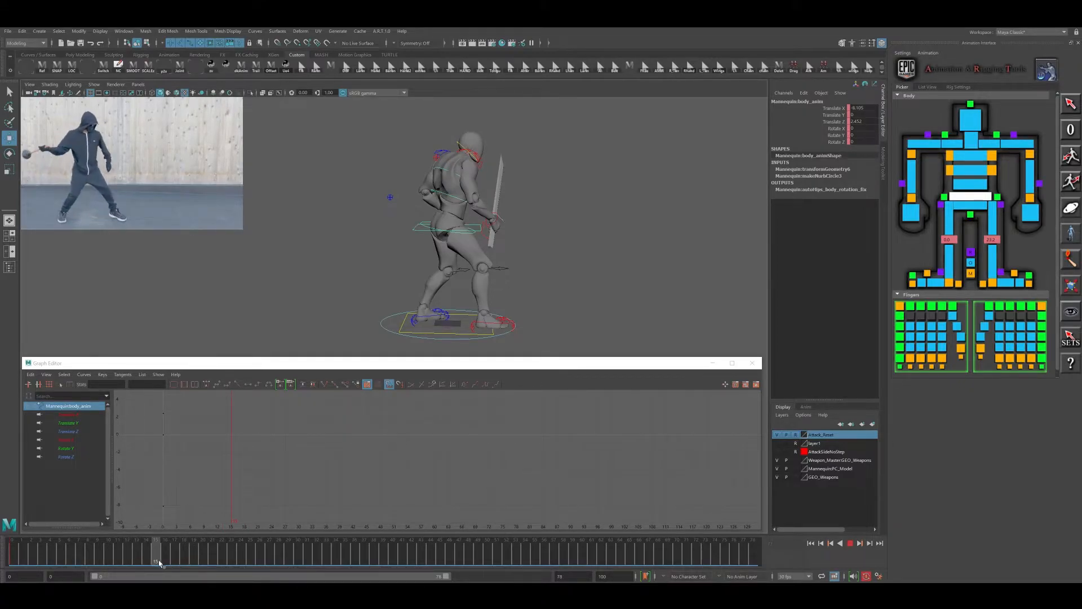
- Move the body and left foot controls forward together, and place the left foot farther ahead at about -85 in Translate Y
alt+middle_drag(525, 328, 529, 312)
scroll(486, 305, up, 1)
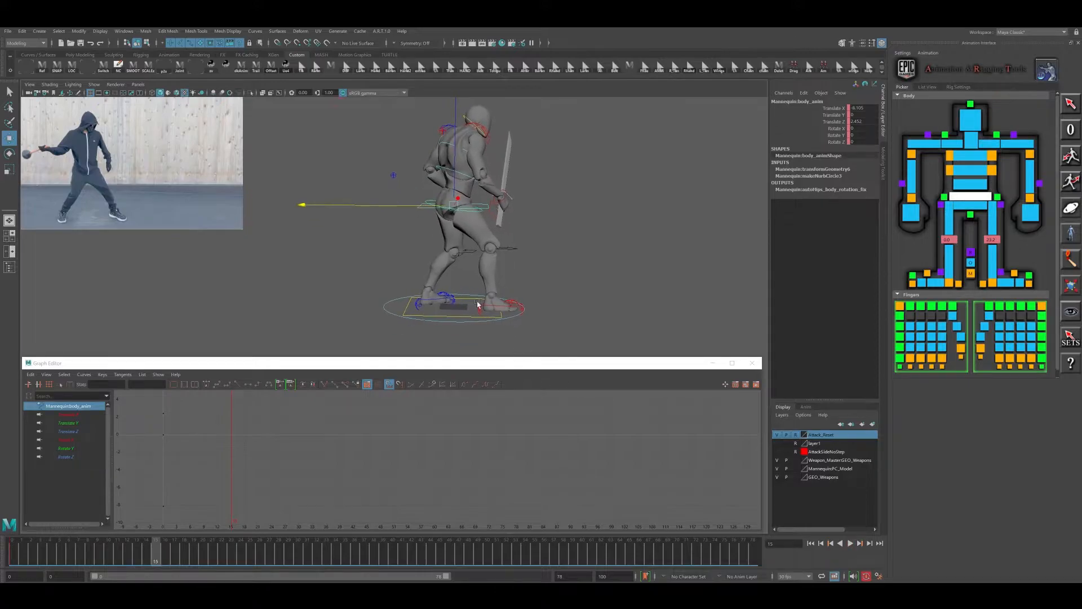
click(429, 300)
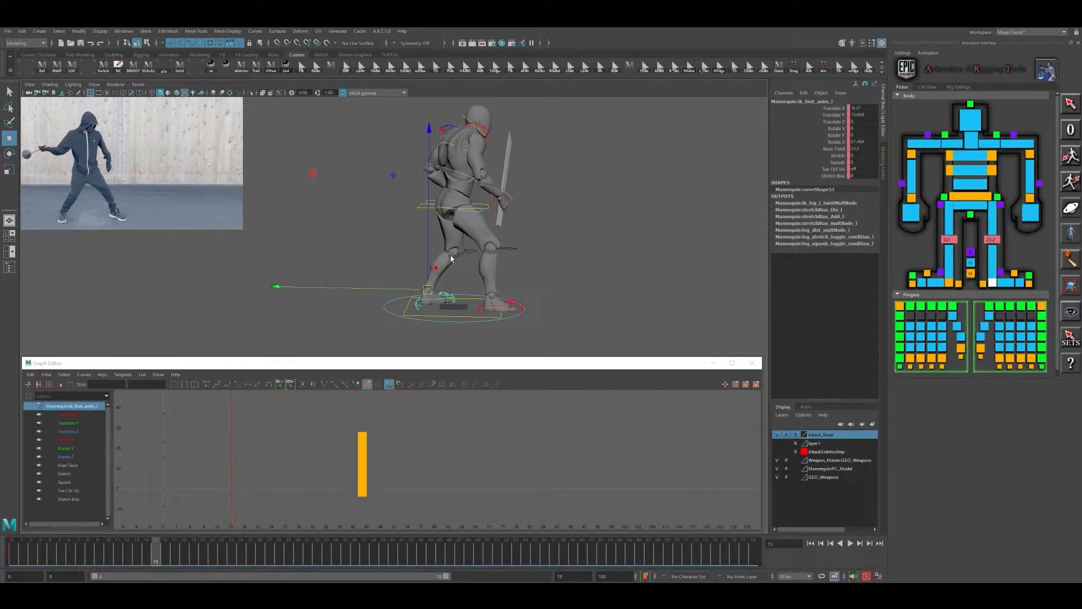
shift+click(422, 208)
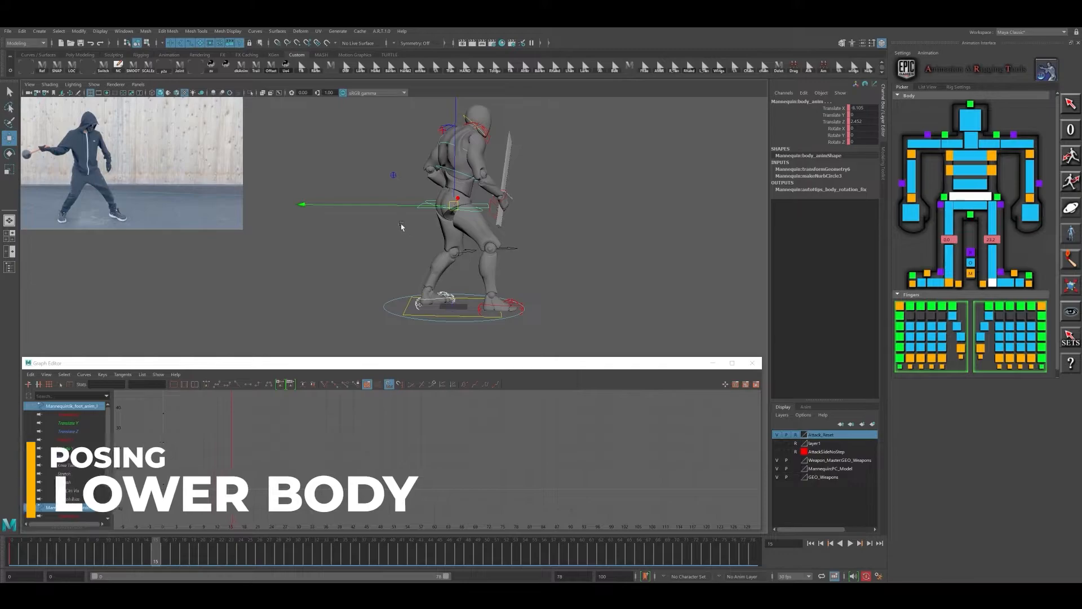
middle_drag(402, 227, 498, 330)
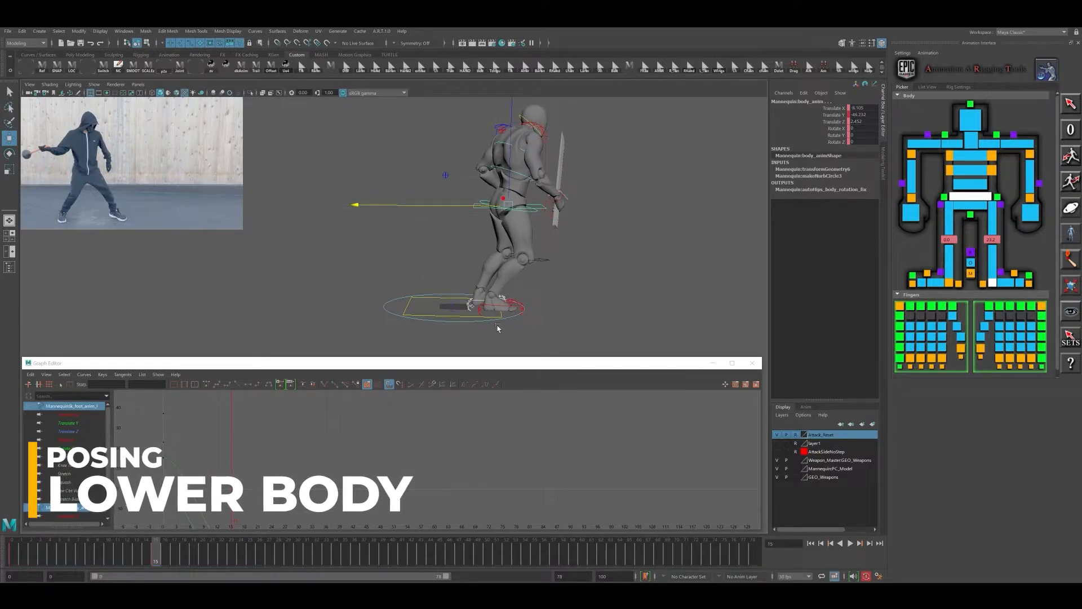
click(451, 305)
middle_drag(449, 291, 513, 296)
- Rotate the body control to about -72 degrees on X and move it forward to about -68 in Translate Y
click(484, 208)
key(e)
drag(604, 217, 473, 221)
alt+drag(659, 240, 597, 234)
key(w)
drag(525, 187, 559, 190)
alt+middle_drag(559, 190, 550, 236)
drag(517, 233, 509, 234)
- Refine the body control's rotation on all three axes and adjust its placement over the feet
key(e)
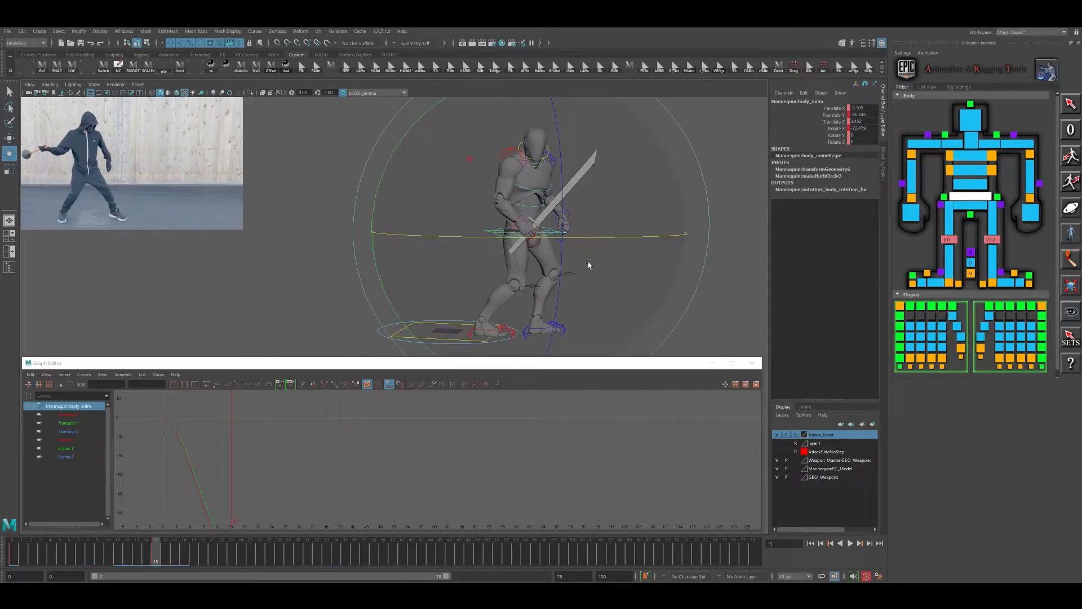
alt+drag(623, 281, 534, 274)
alt+middle_drag(534, 274, 581, 218)
drag(581, 206, 549, 185)
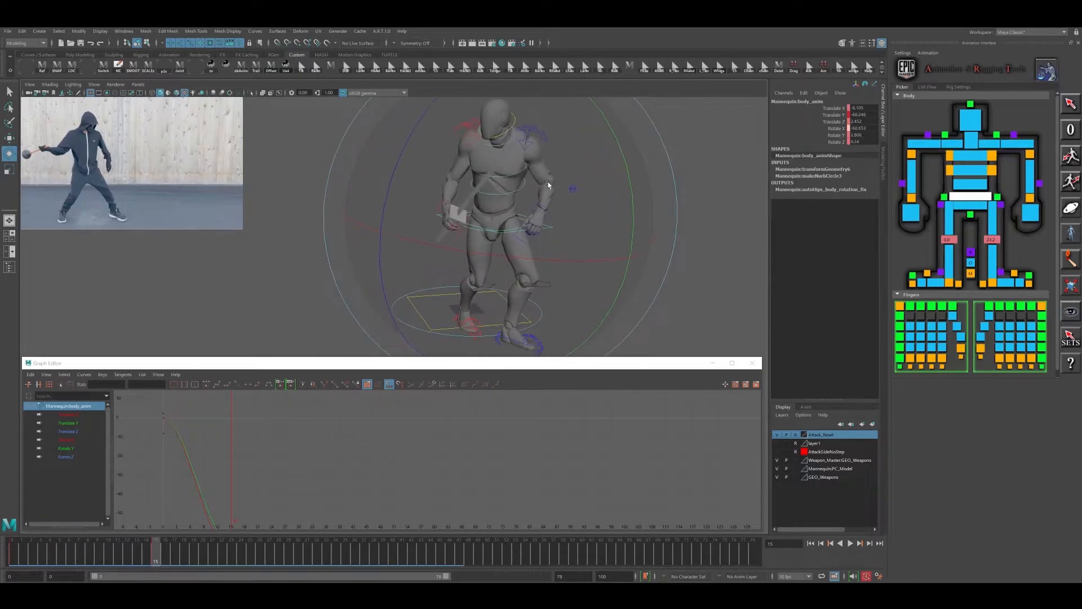
alt+drag(548, 225, 637, 222)
key(w)
drag(583, 187, 580, 187)
alt+middle_drag(593, 217, 576, 230)
drag(580, 195, 622, 258)
- Rotate the hip control to orient the pelvis for the anticipation pose, checking it against the body from the side
click(966, 209)
key(e)
drag(750, 233, 737, 255)
drag(667, 240, 626, 245)
alt+drag(626, 245, 679, 233)
drag(587, 224, 550, 210)
alt+drag(628, 217, 654, 258)
alt+drag(699, 182, 660, 221)
click(594, 197)
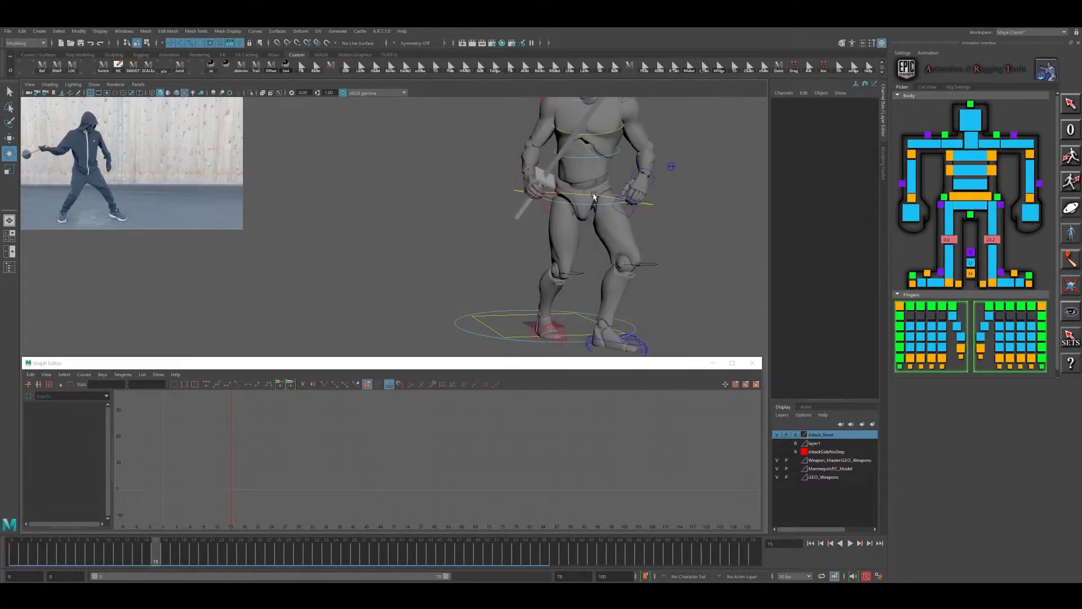
click(594, 197)
alt+drag(540, 274, 613, 233)
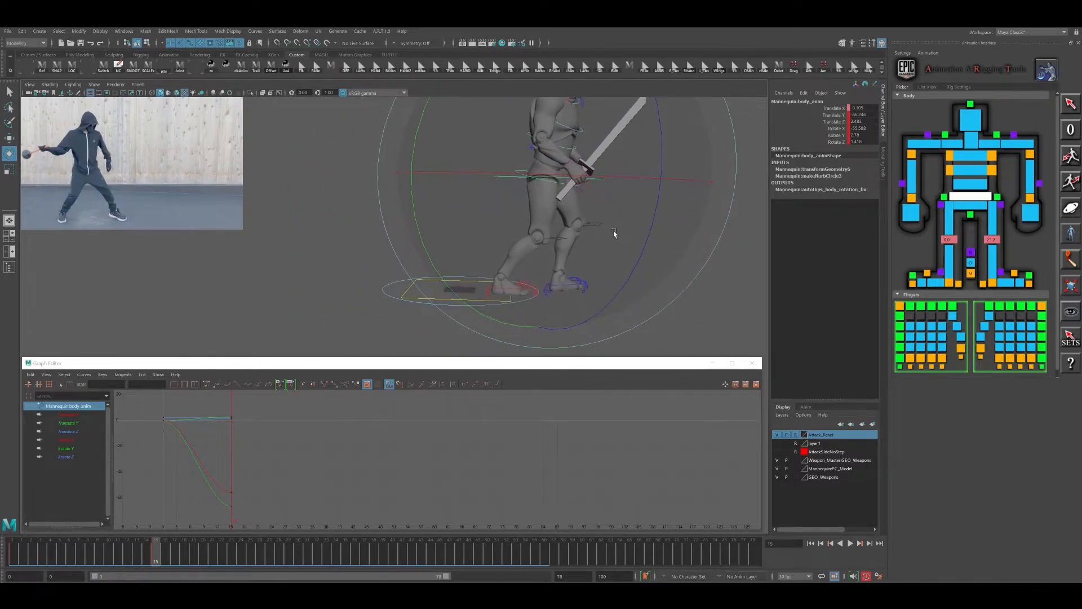
click(598, 220)
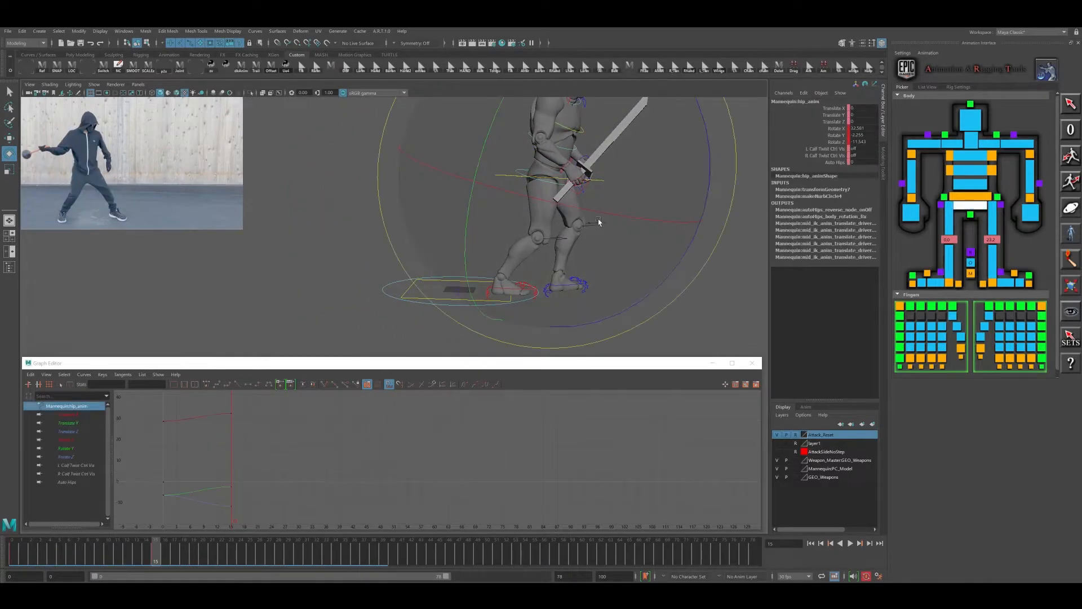
alt+drag(597, 242, 600, 240)
- Rotate the right heel control to about -51 degrees on X to pose the back foot, and compare the neighbouring keyed pose
click(480, 304)
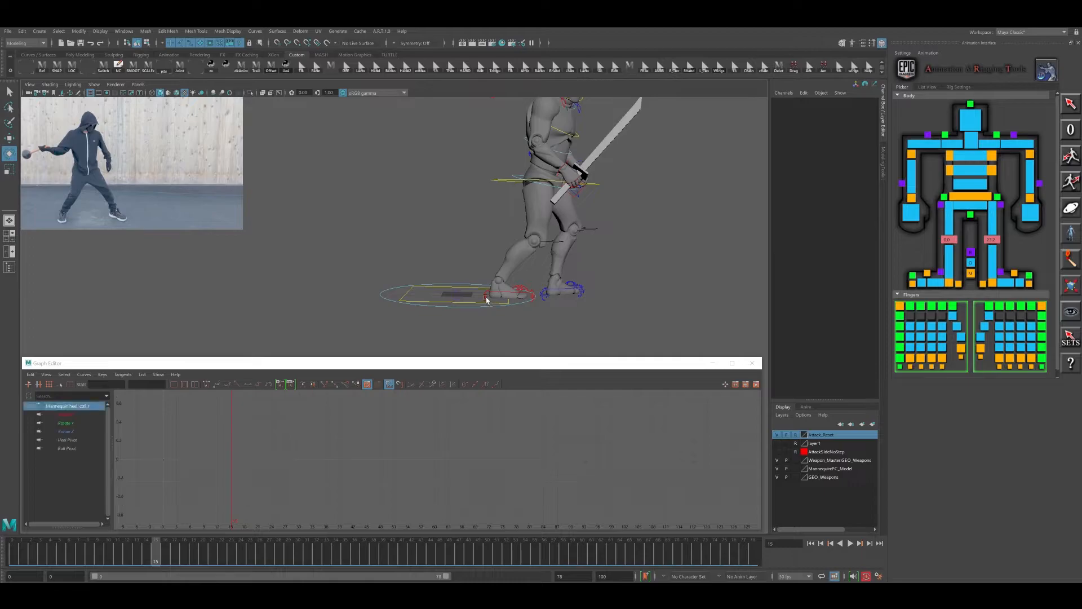
click(487, 300)
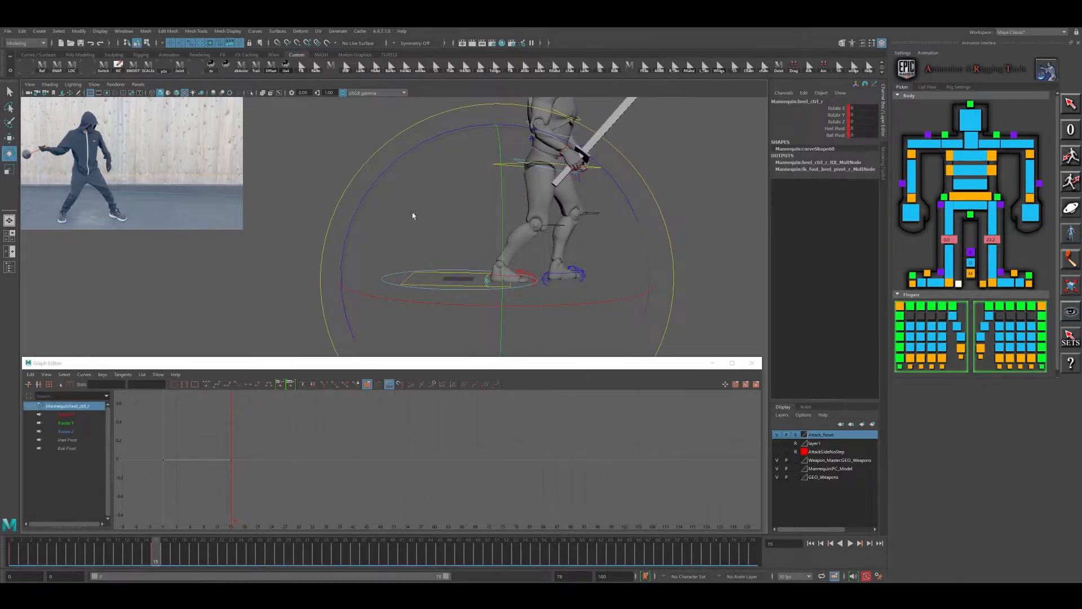
drag(563, 308, 455, 291)
alt+drag(549, 280, 534, 275)
alt+right_drag(533, 275, 540, 273)
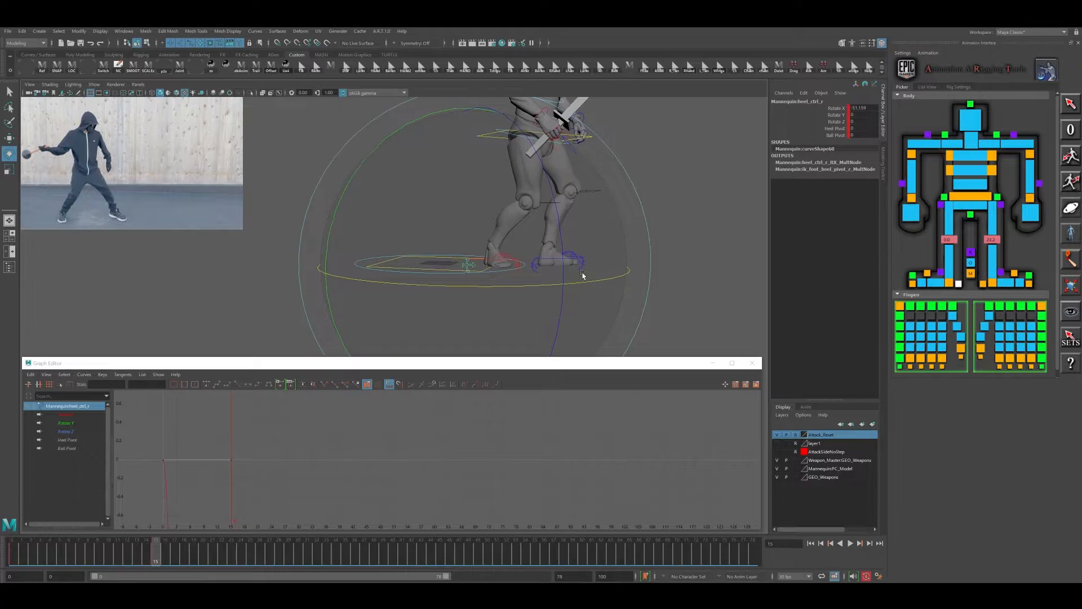
alt+middle_drag(592, 257, 588, 263)
key(comma)
key(period)
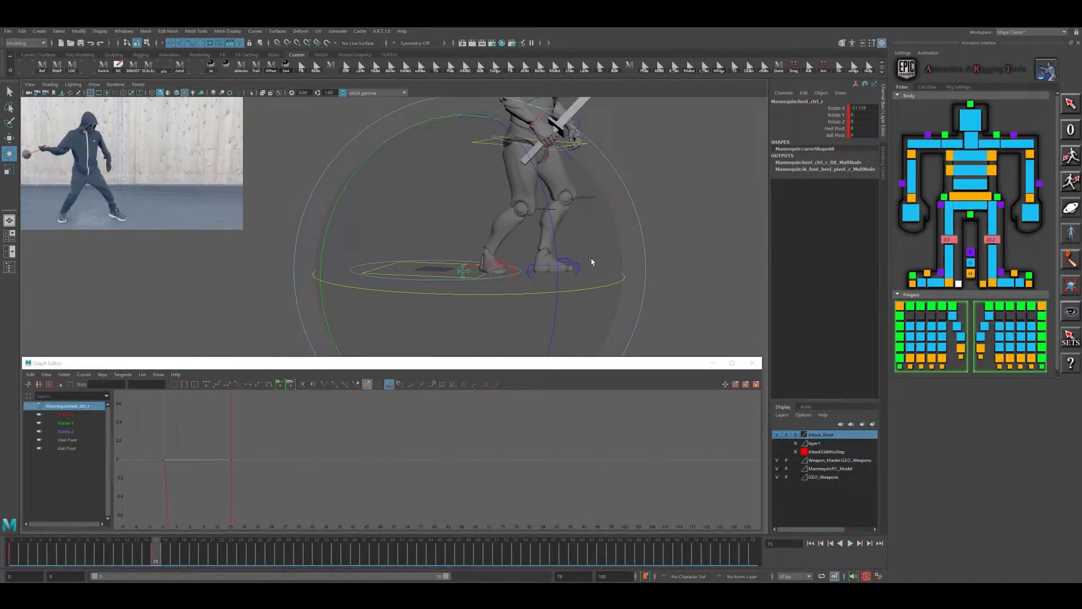
- Move the left foot IK control forward to about -105 in Translate Y
click(557, 268)
click(532, 263)
key(w)
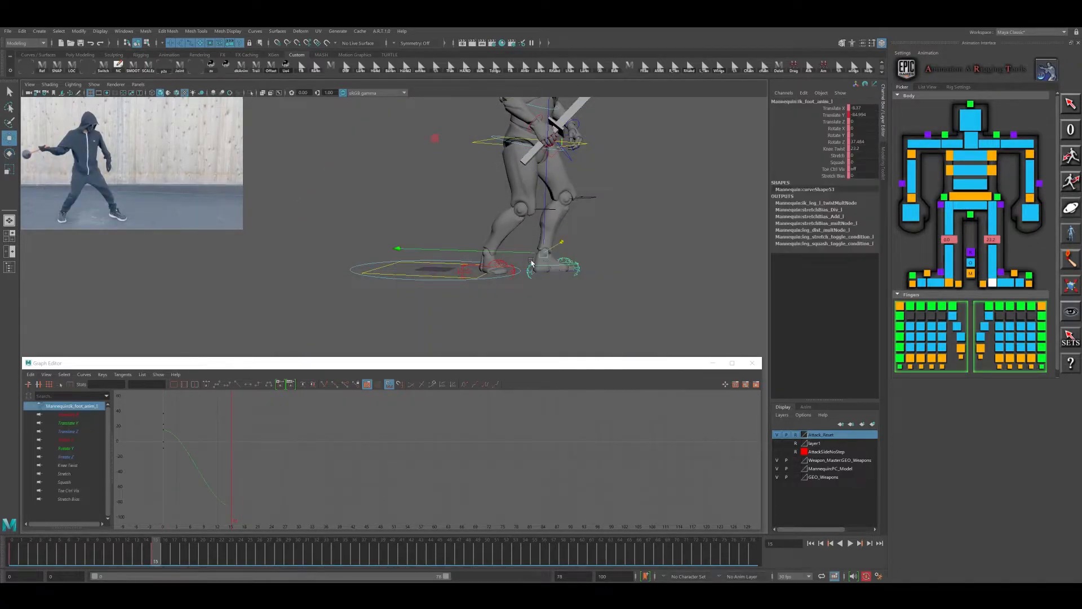
drag(518, 252, 631, 314)
- Rotate the left foot control on Z to aim the front foot more directly forward, and shift it sideways
key(e)
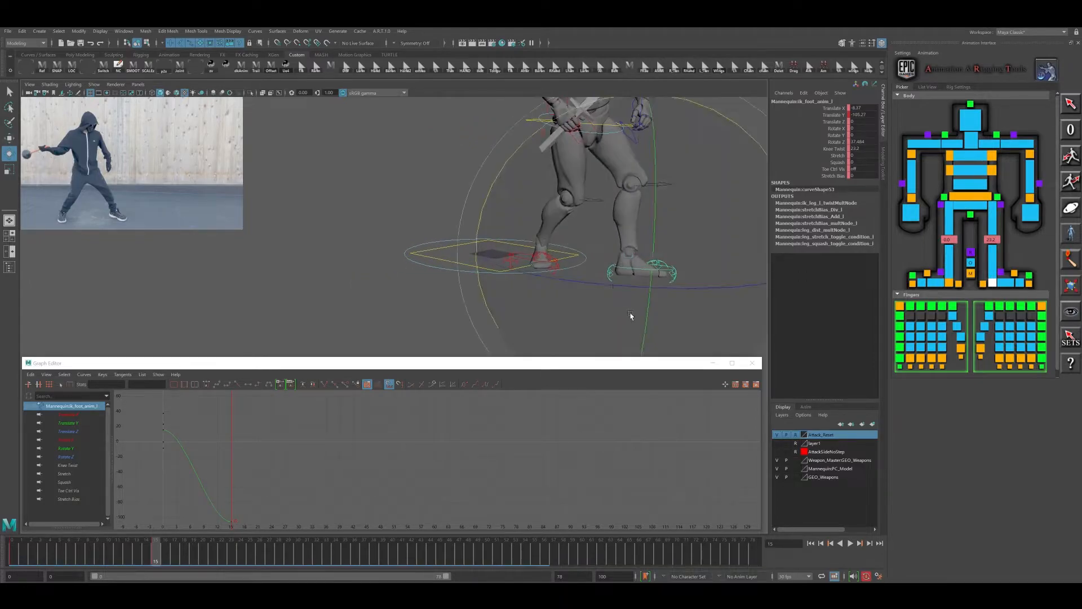
alt+middle_drag(631, 314, 607, 285)
drag(675, 251, 575, 294)
key(w)
alt+middle_drag(575, 293, 590, 267)
drag(579, 296, 607, 275)
alt+right_drag(607, 274, 536, 278)
alt+middle_drag(537, 278, 525, 308)
alt+drag(524, 307, 548, 262)
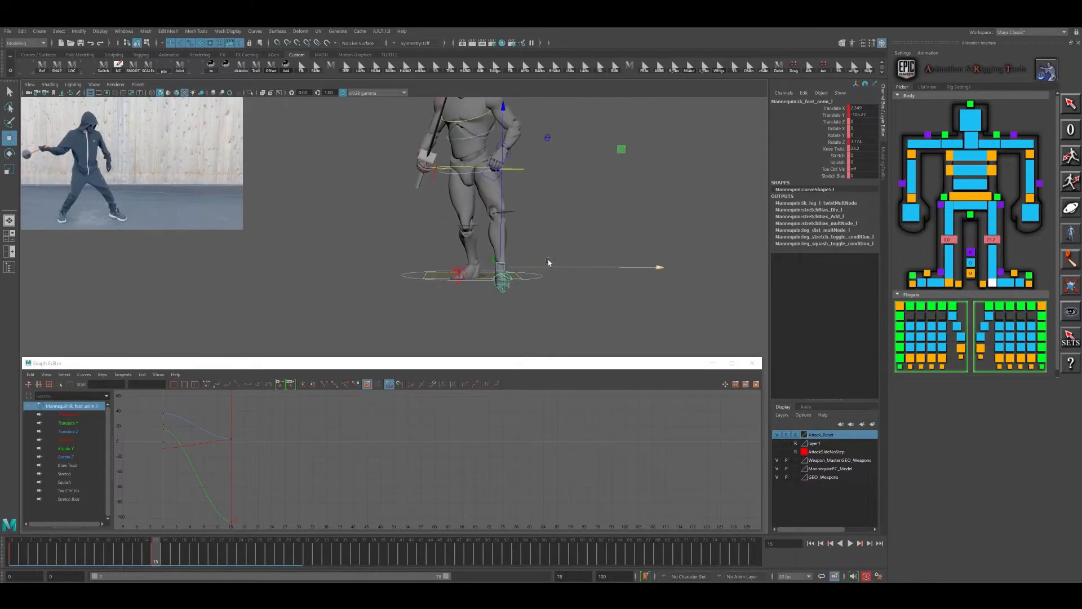
- Shift the body control sideways toward the front foot
click(516, 170)
drag(522, 169, 537, 170)
alt+drag(538, 263, 578, 281)
- Reduce the left foot control's Knee Twist to turn the front knee inward
click(993, 282)
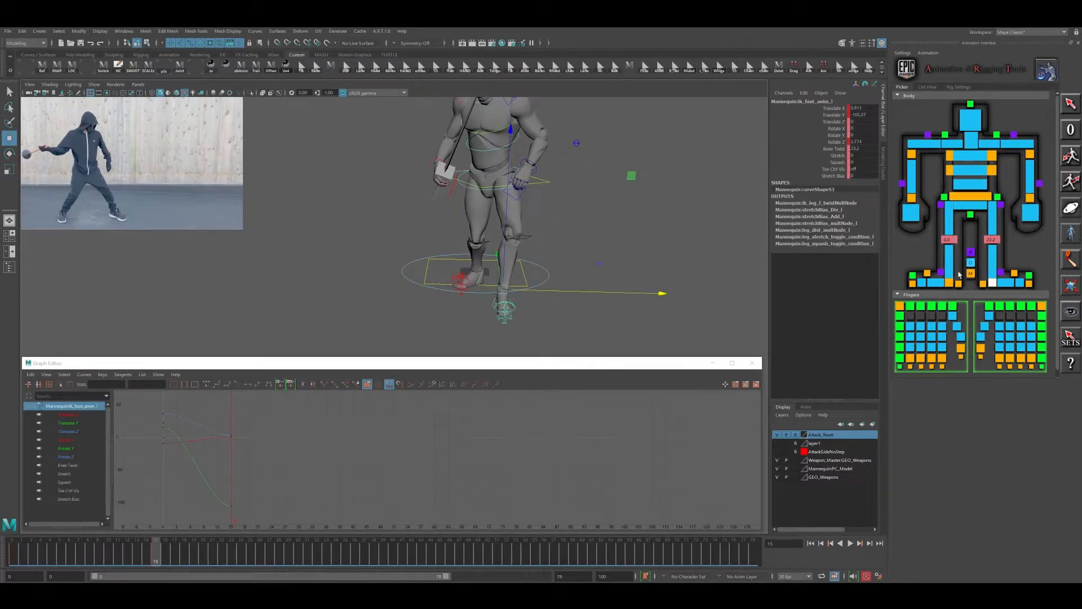
click(835, 149)
middle_drag(635, 218, 562, 221)
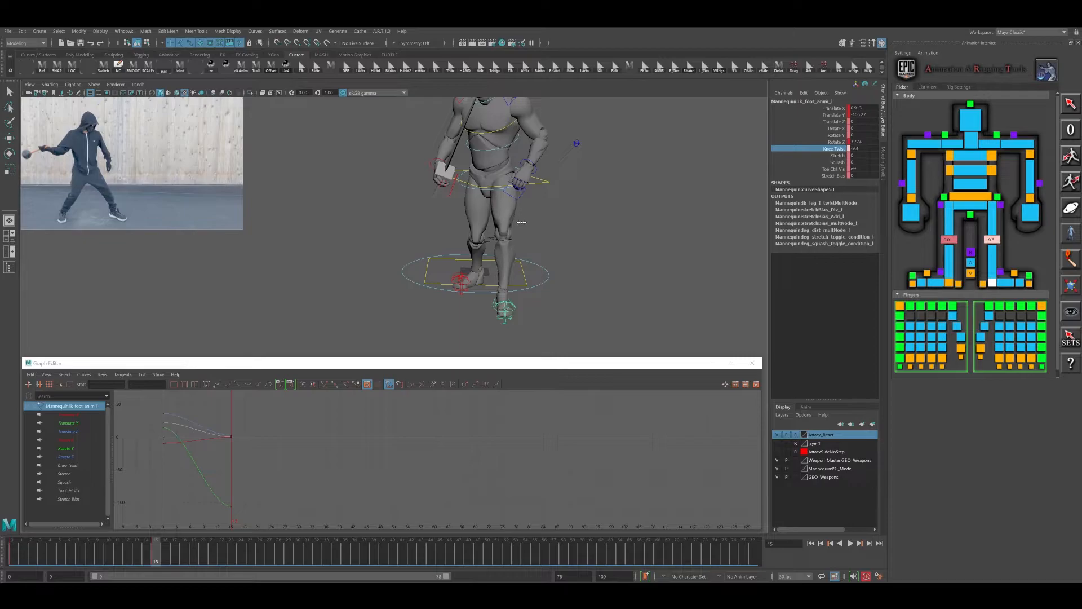
- Refine the body control's placement over the feet, with Translate Y at about -69 and Translate Z at about -4.7
click(546, 183)
key(w)
drag(554, 181, 545, 181)
alt+drag(548, 217, 605, 204)
alt+middle_drag(604, 204, 545, 227)
mouse_move(545, 227)
alt+mouse_down()
mouse_move(596, 232)
mouse_move(564, 222)
alt+mouse_up()
drag(480, 201, 484, 200)
alt+middle_drag(549, 222, 545, 224)
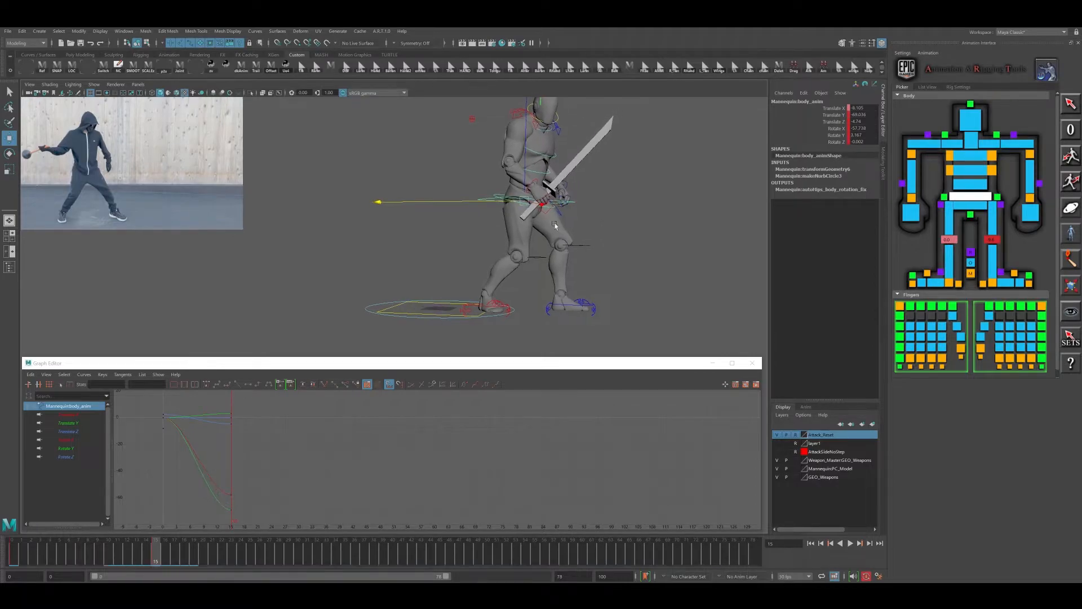
alt+drag(574, 231, 564, 231)
- Rotate the spine_01 control to start posing the upper body
click(970, 183)
key(e)
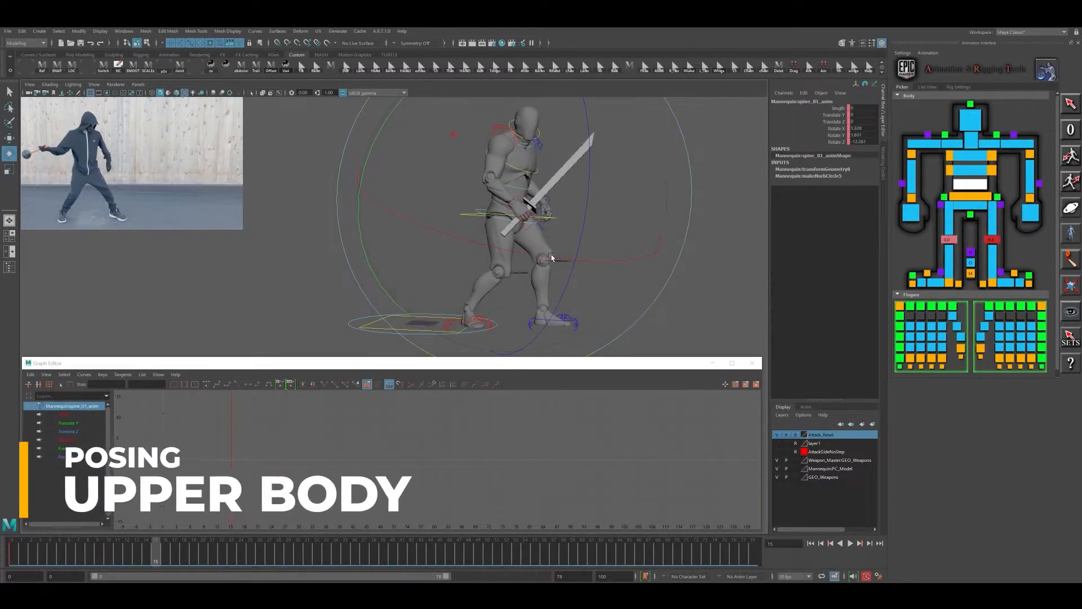
alt+drag(566, 260, 553, 243)
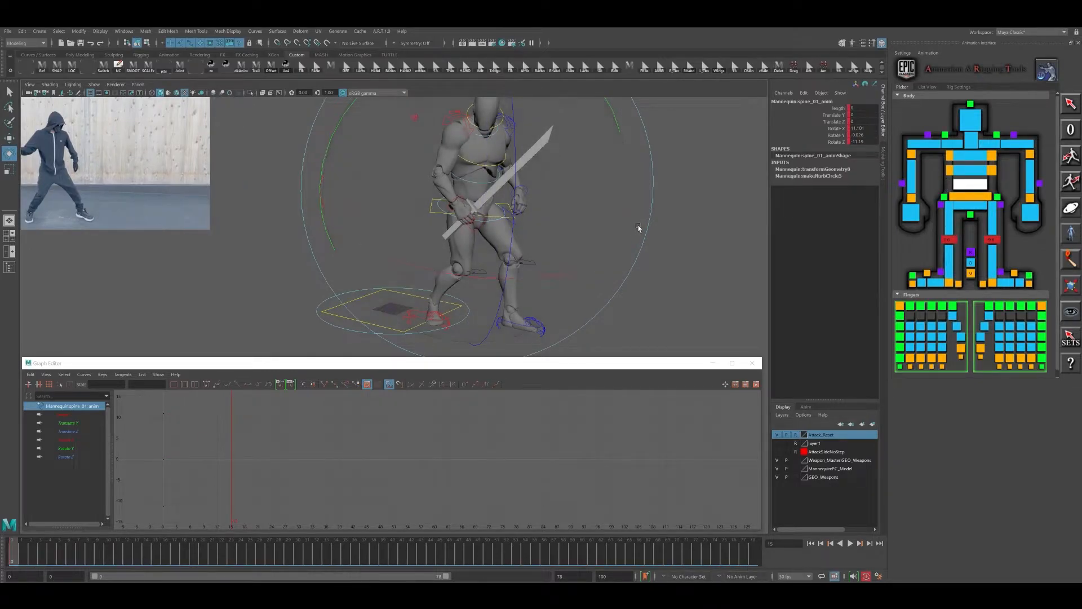
- Switch the spine to FK mode at frame 0
key(comma)
right_click(969, 189)
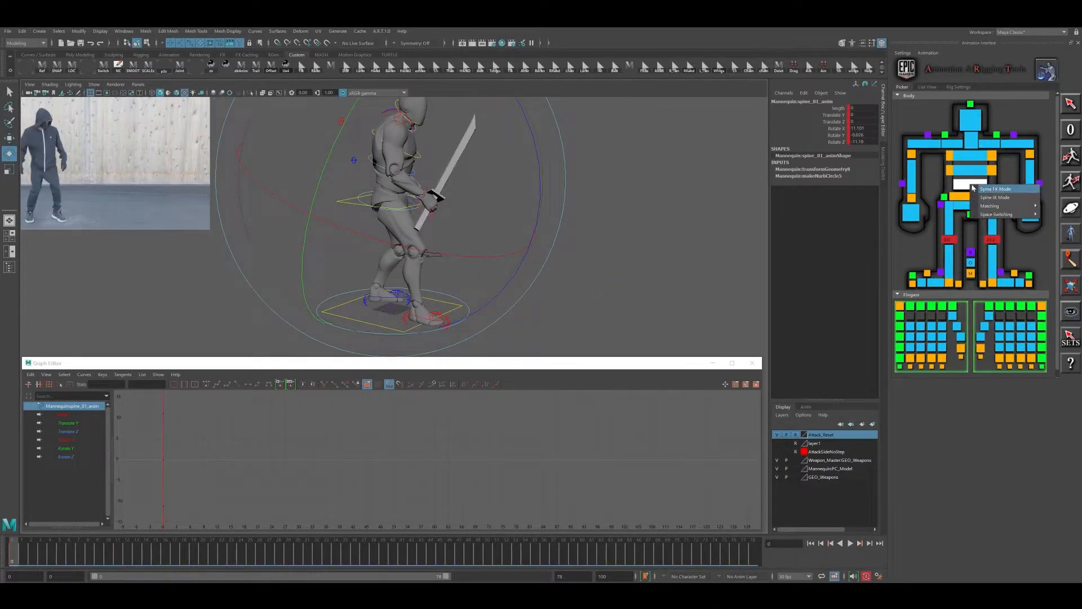
click(979, 188)
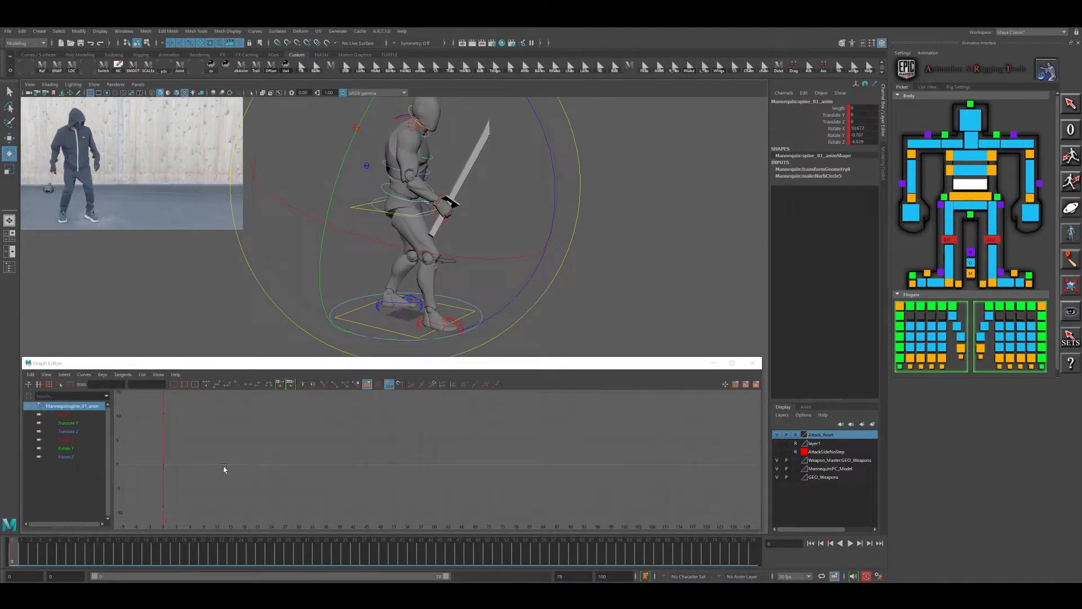
- Rotate the spine_01, spine_02 and spine_03 controls at frame 15 to twist the torso for the anticipation
click(156, 557)
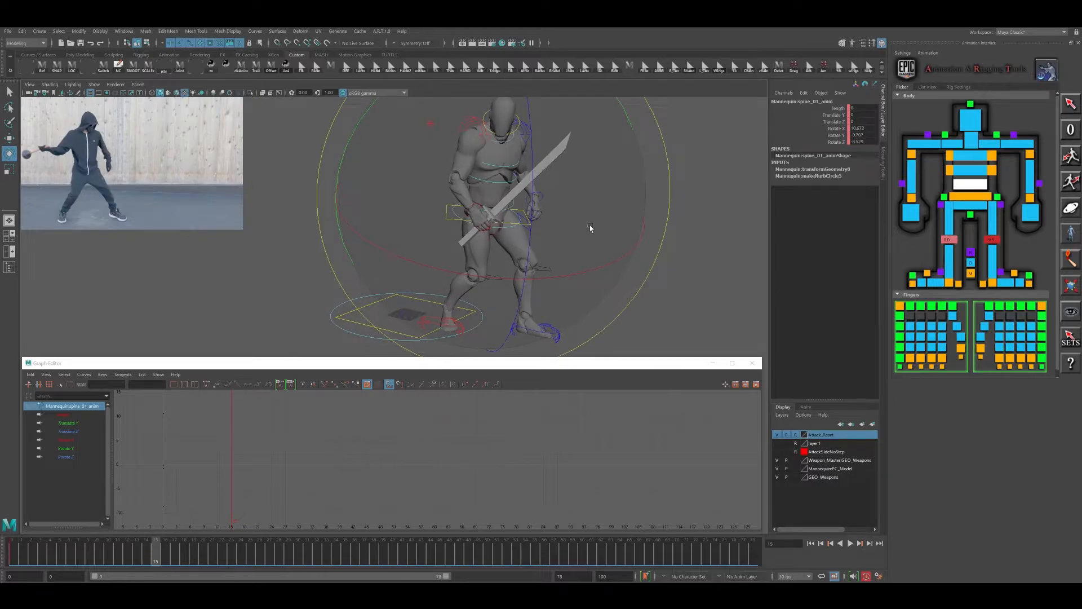
mouse_move(590, 225)
alt+mouse_down()
mouse_move(571, 232)
mouse_move(552, 266)
mouse_move(499, 231)
mouse_move(539, 234)
mouse_move(569, 221)
alt+mouse_up()
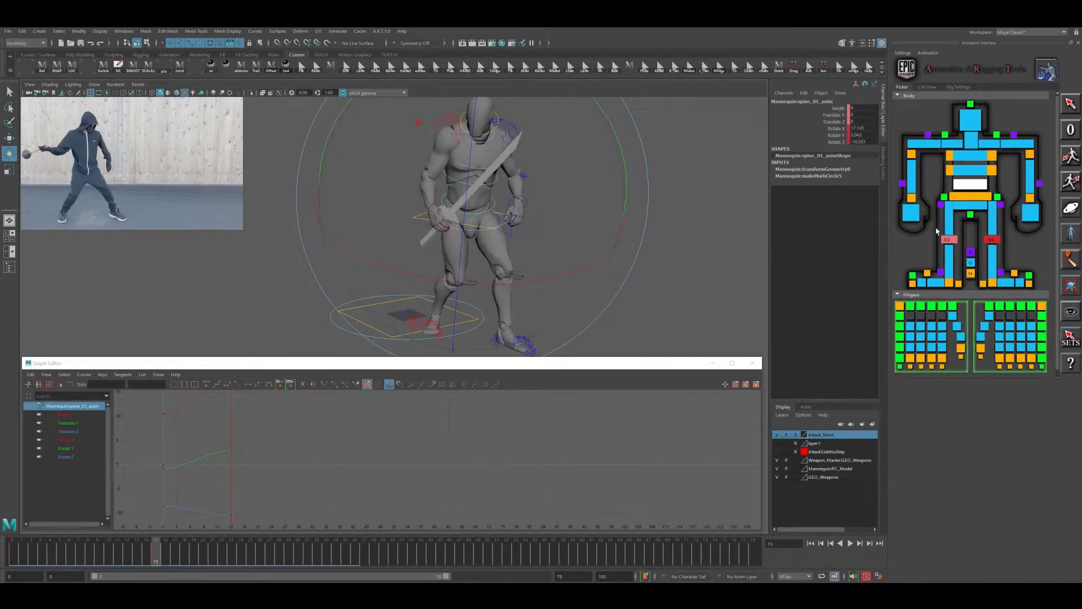
click(978, 172)
shift+click(977, 158)
alt+drag(427, 235, 432, 240)
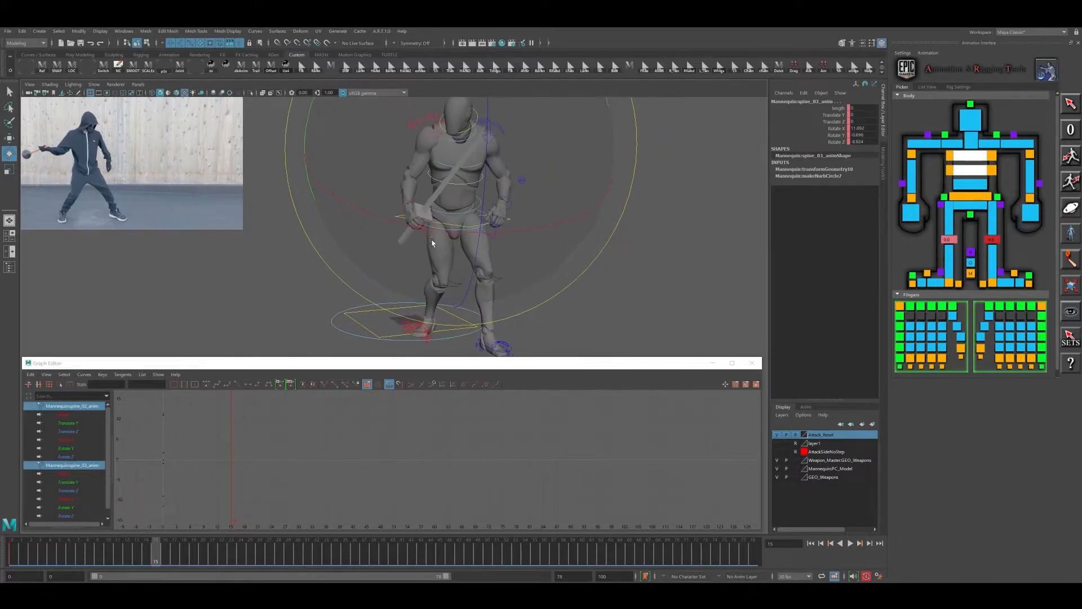
mouse_move(534, 239)
mouse_down()
mouse_move(530, 195)
mouse_move(573, 216)
mouse_move(552, 245)
mouse_move(564, 241)
mouse_move(542, 245)
mouse_up()
- Refine the spine_01 rotation and bend the spine_02 and spine_03 controls further forward
click(978, 185)
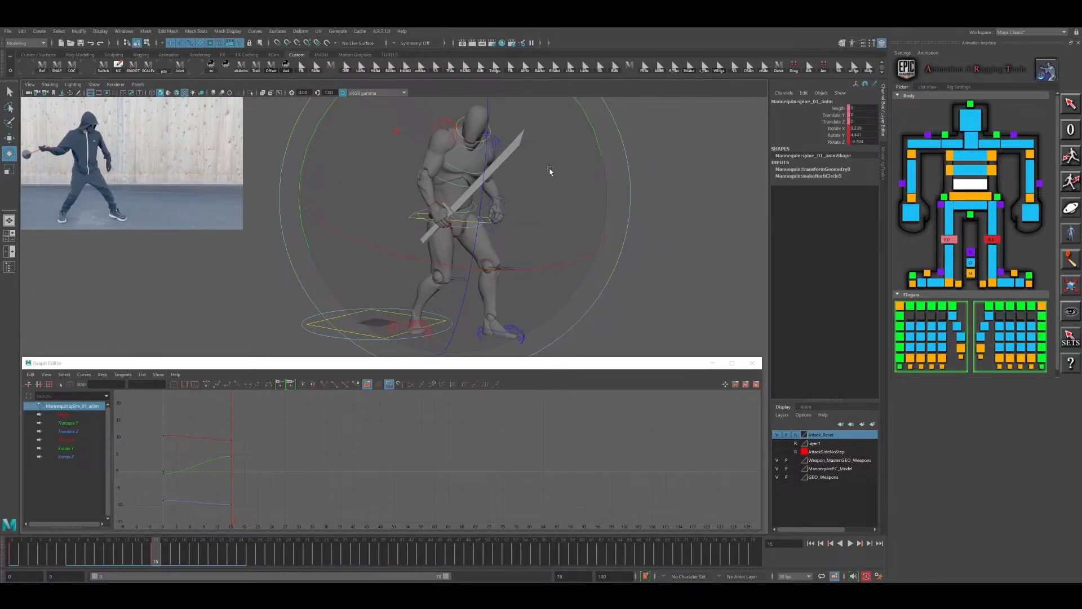
drag(552, 180, 505, 258)
drag(356, 172, 361, 172)
click(970, 170)
shift+click(970, 156)
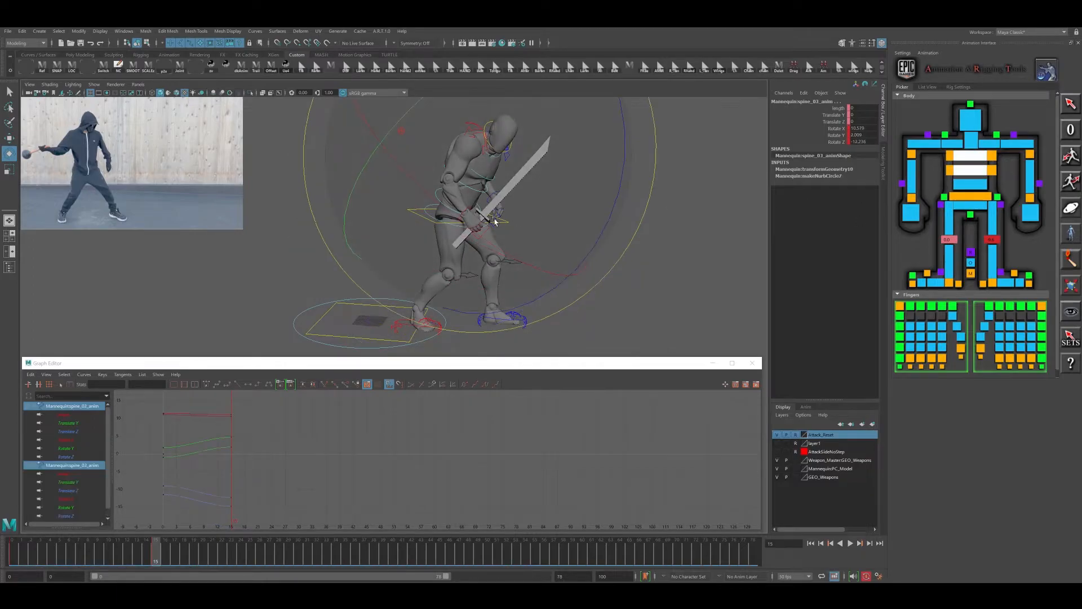
drag(508, 243, 471, 240)
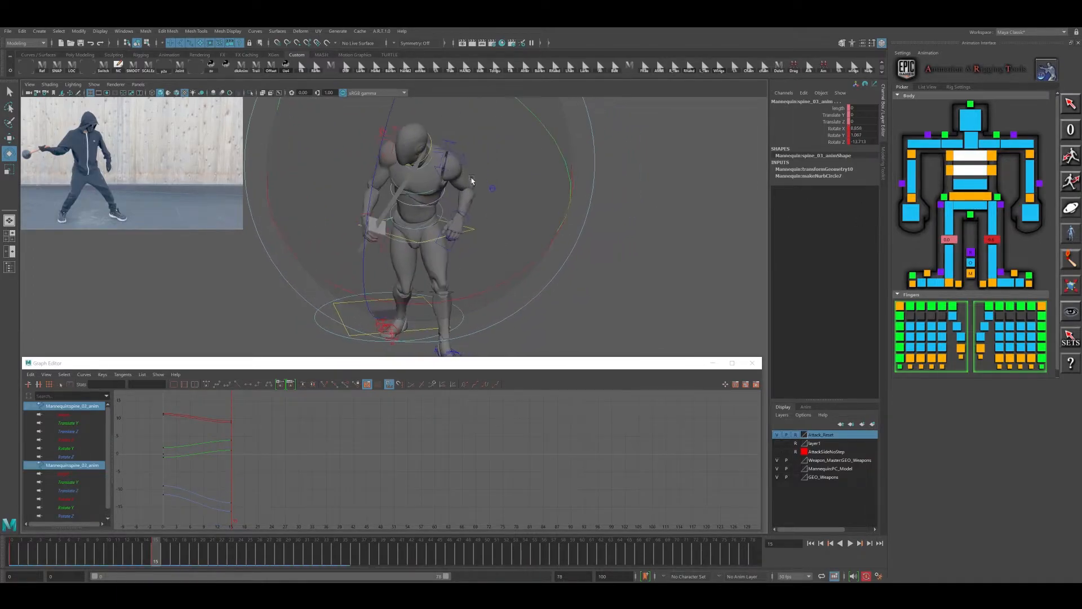
alt+drag(477, 179, 513, 225)
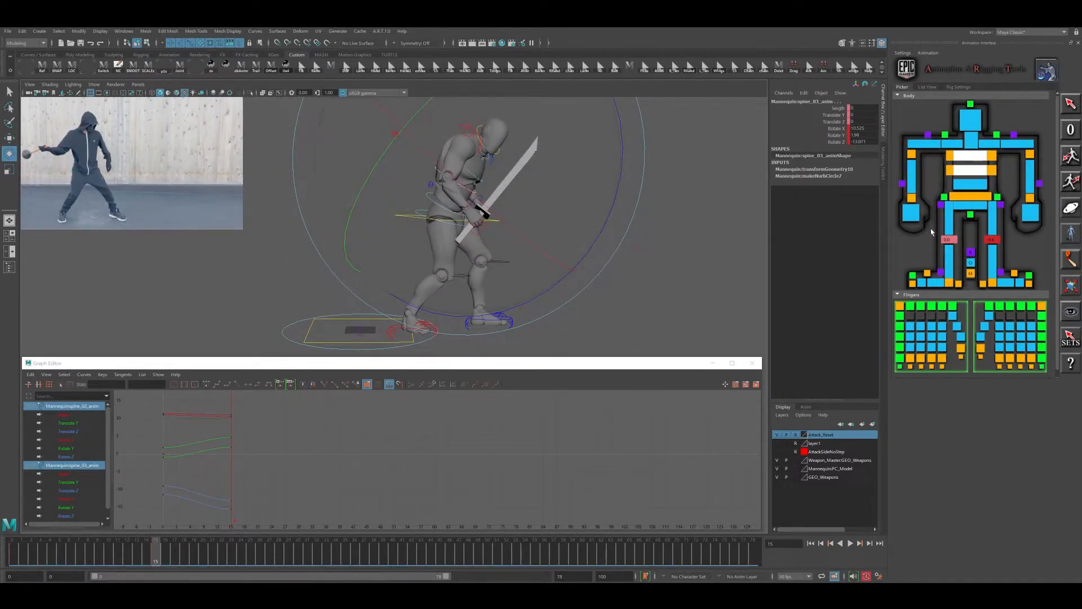
- Move the left wrist IK control forward and down to reposition the free arm
click(1029, 198)
alt+drag(575, 273, 511, 255)
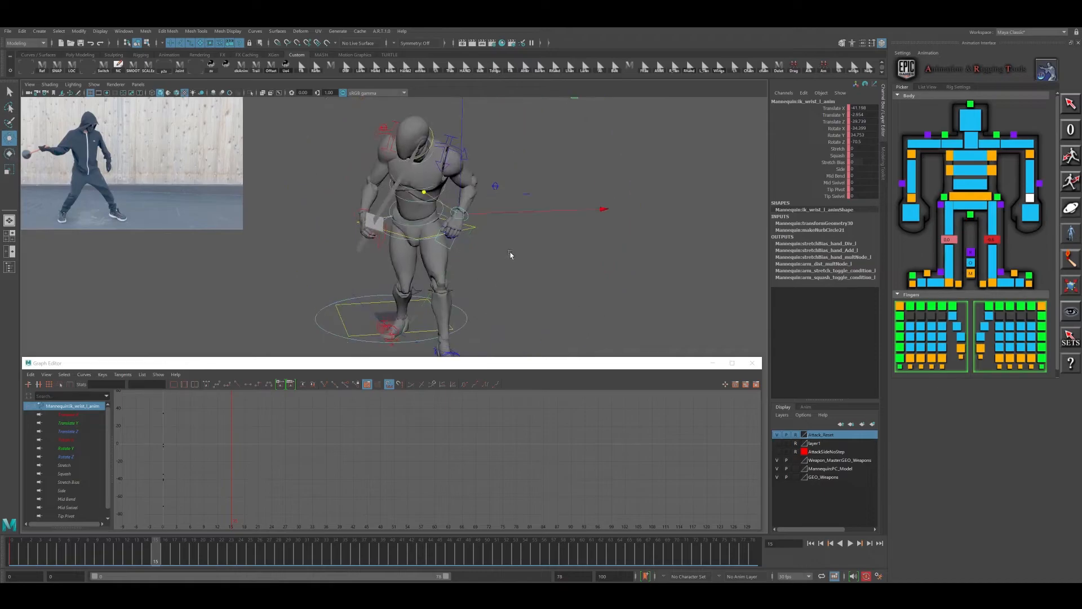
alt+drag(455, 213, 493, 221)
alt+drag(595, 252, 488, 191)
click(485, 178)
key(e)
click(437, 234)
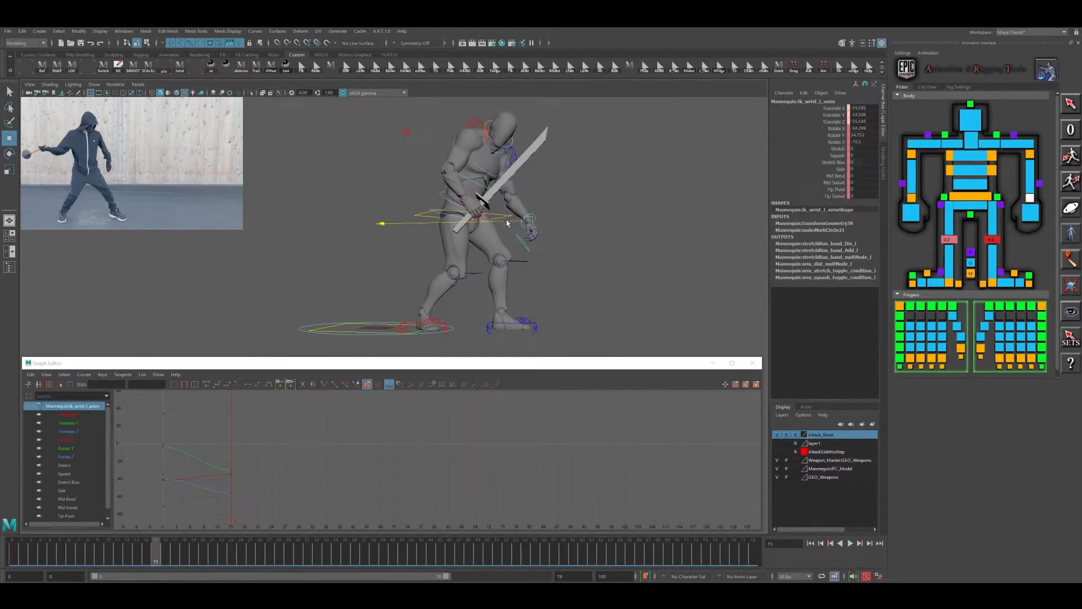
- Rotate the left wrist control to pose the hand and refine its position to about -57 in Translate Z
key(e)
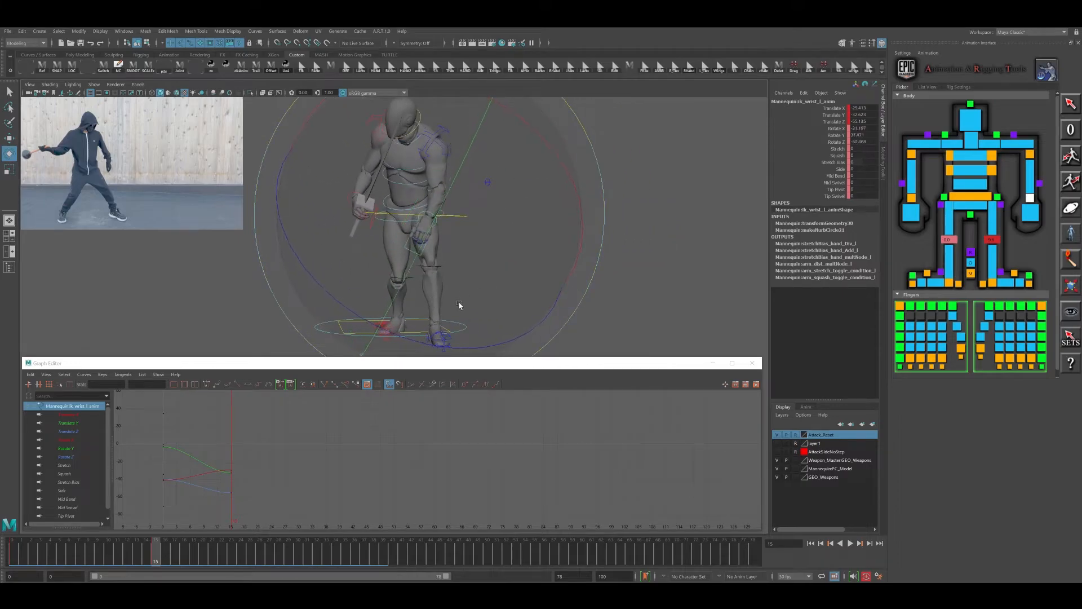
key(w)
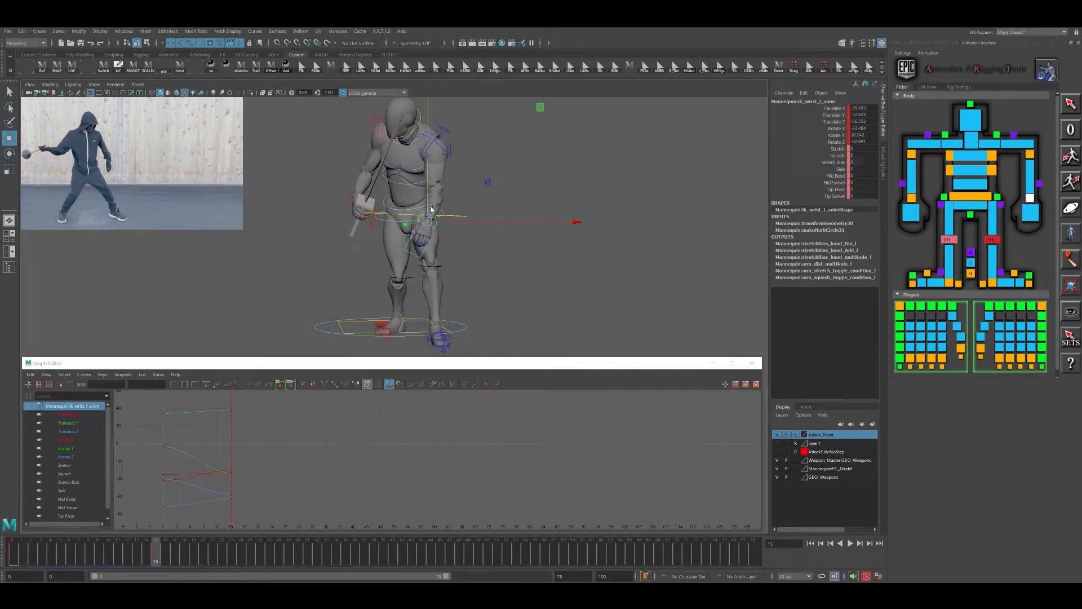
drag(470, 223, 464, 221)
key(e)
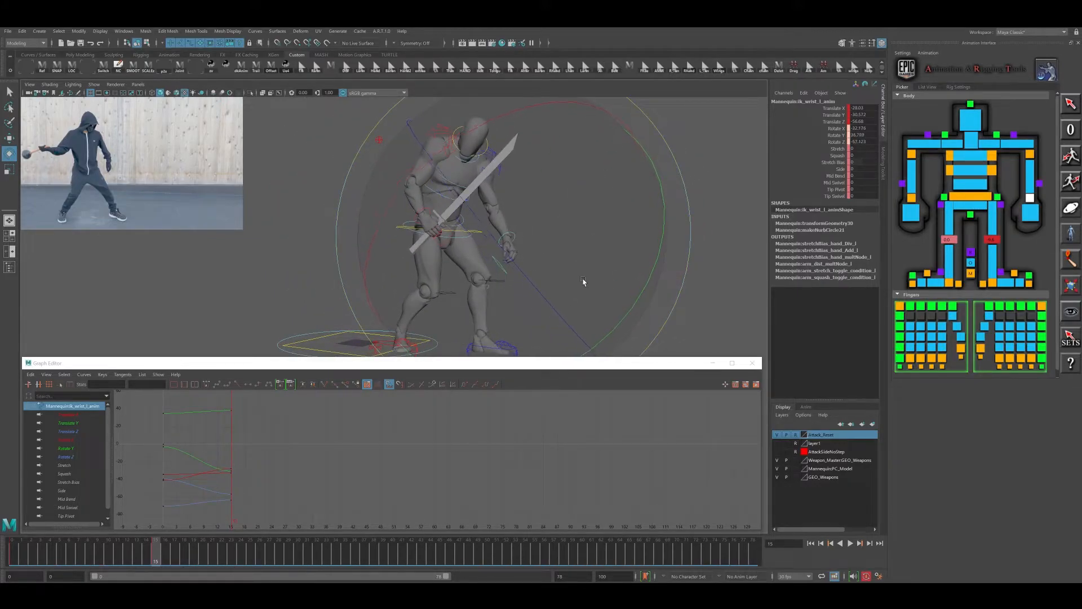
alt+drag(521, 242, 476, 232)
- Pull the right wrist IK control back behind the body and reposition the right elbow control
click(463, 229)
key(w)
click(417, 111)
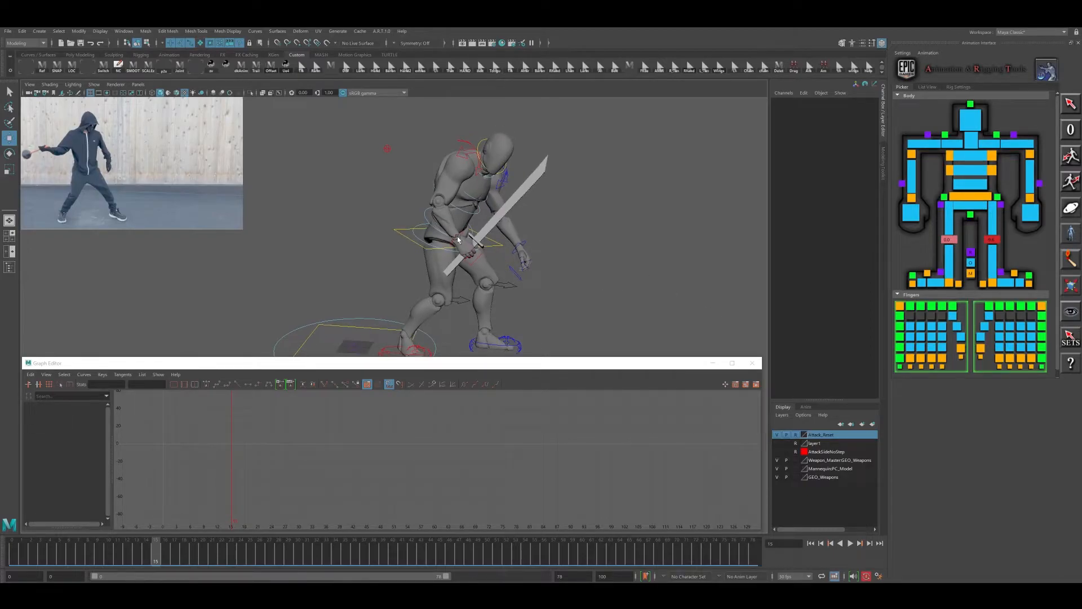
click(458, 239)
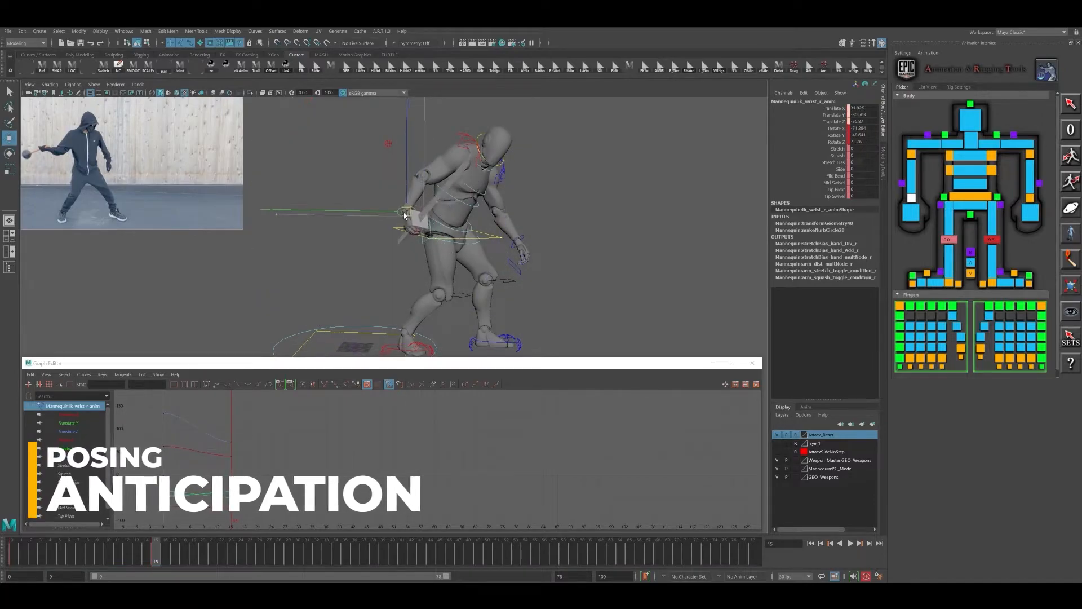
click(388, 144)
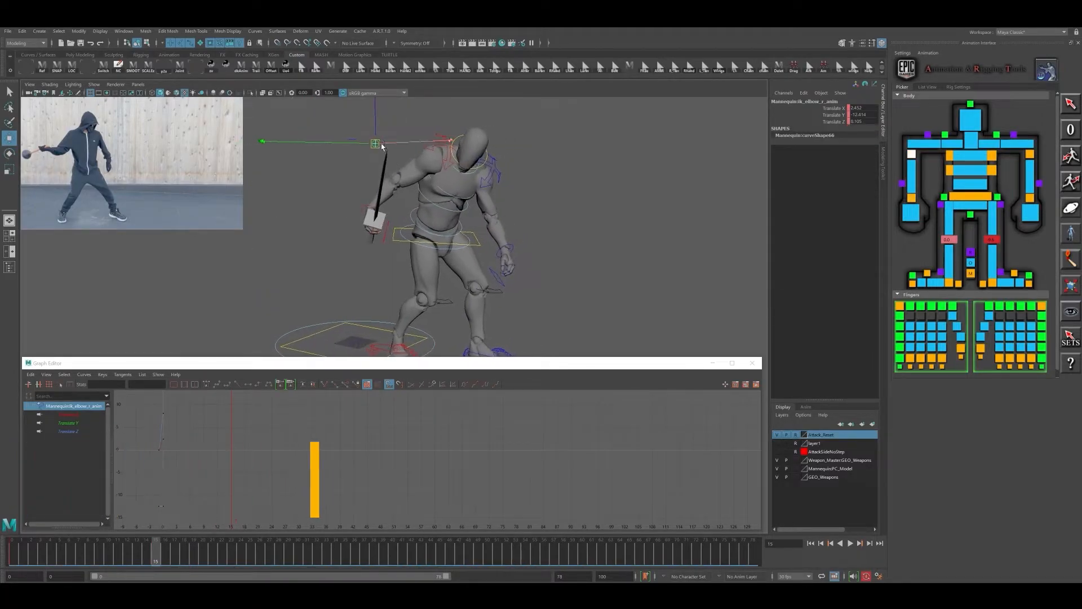
drag(382, 145, 423, 176)
- Rotate the right wrist control to point the sword upward and move the sword hand into its wind-up position
click(360, 209)
key(e)
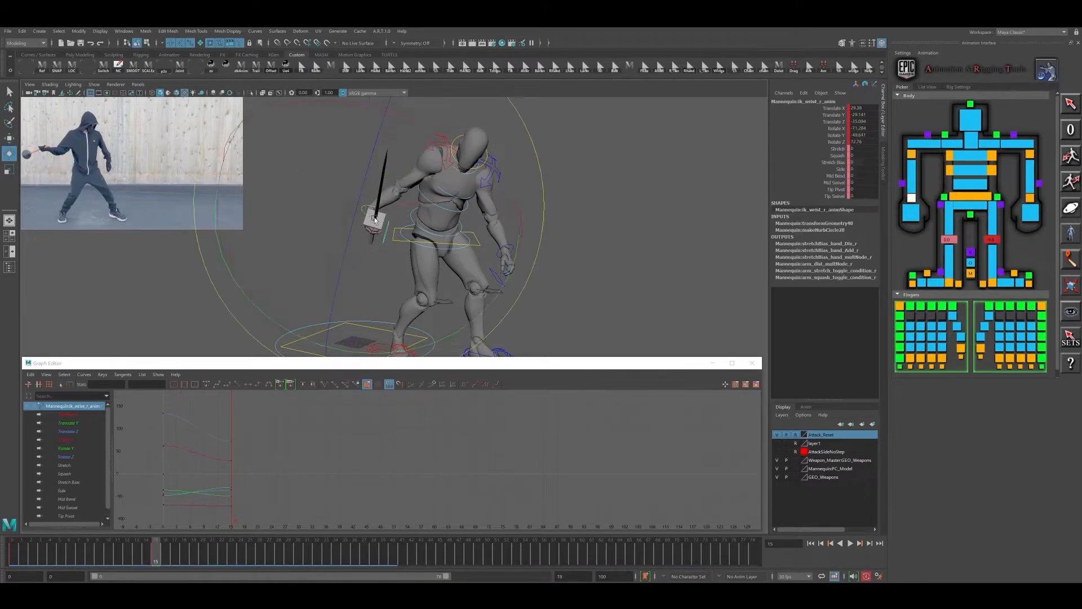
drag(440, 283, 328, 261)
key(w)
drag(369, 211, 536, 138)
key(e)
key(w)
drag(465, 210, 455, 199)
- Rotate the right clavicle control to pull the sword-arm shoulder back, checking it from several angles
click(518, 165)
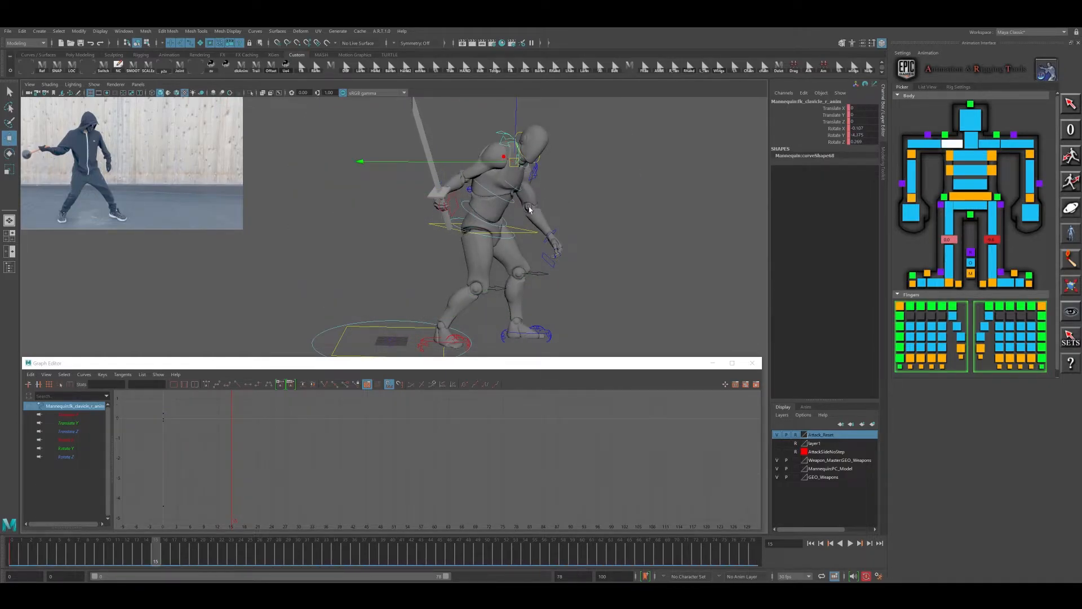
key(e)
drag(528, 137, 540, 163)
alt+middle_drag(540, 162, 492, 198)
drag(491, 198, 404, 159)
alt+drag(531, 237, 537, 286)
alt+drag(537, 286, 549, 239)
mouse_move(548, 239)
alt+middle_down()
mouse_move(575, 235)
mouse_move(557, 232)
alt+middle_up()
alt+drag(557, 233, 505, 220)
- Adjust the body control's position, and nudge the body and left foot controls together
click(529, 204)
click(525, 199)
key(w)
drag(480, 178, 518, 230)
shift+click(504, 298)
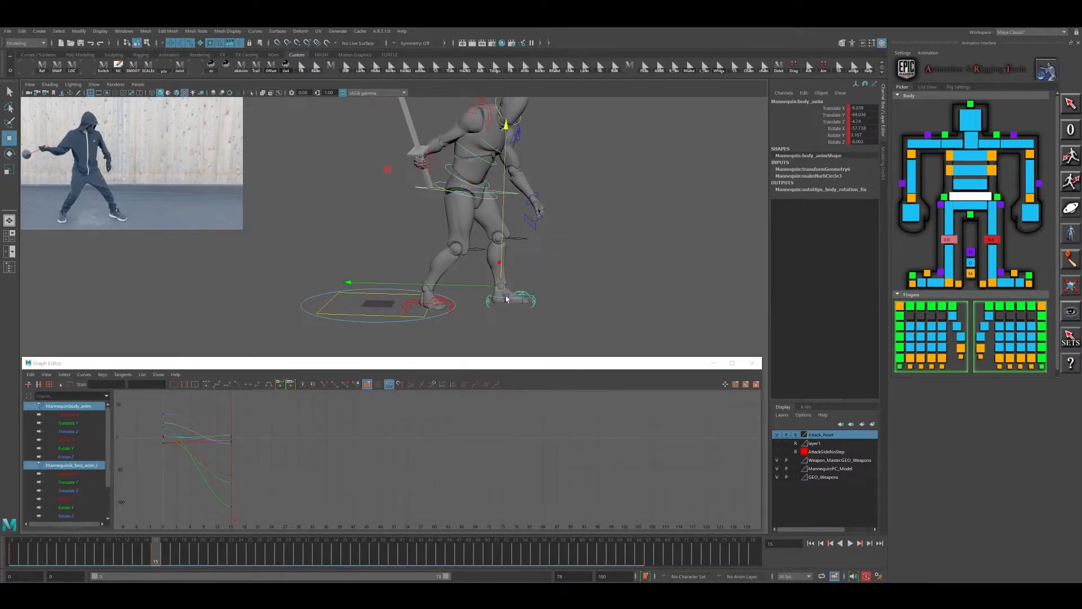
drag(475, 286, 477, 286)
alt+drag(492, 219, 453, 266)
- Reposition the right wrist control and rotate it to about -121 degrees on X to tilt the sword back
click(911, 200)
alt+drag(496, 208, 414, 215)
key(e)
drag(359, 242, 446, 233)
key(w)
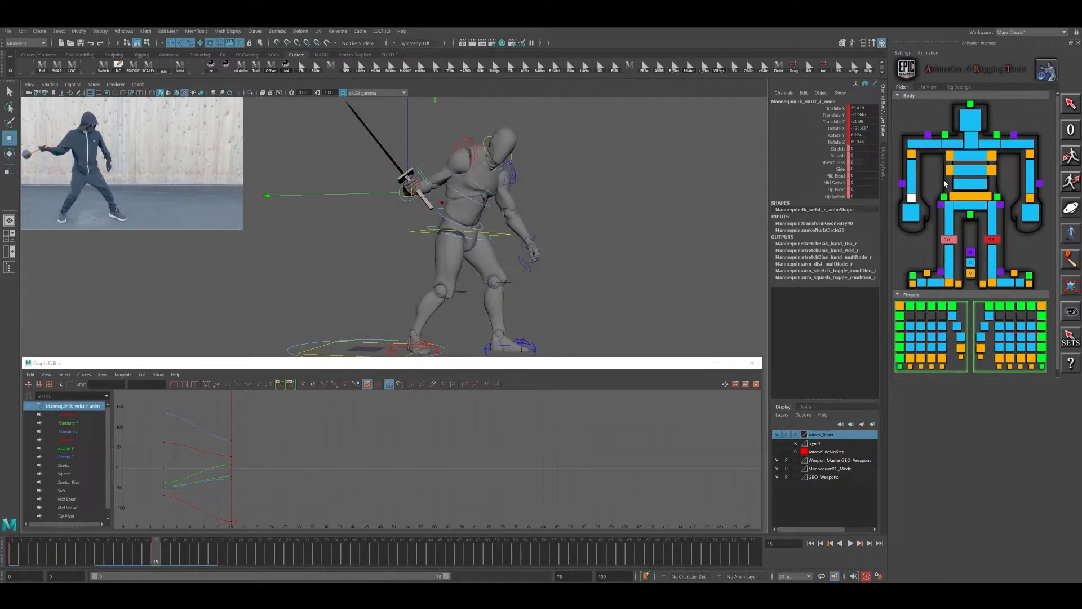
- Reposition the right elbow control to fix the sword arm's bend
click(913, 156)
drag(434, 198, 433, 200)
alt+drag(421, 247, 404, 287)
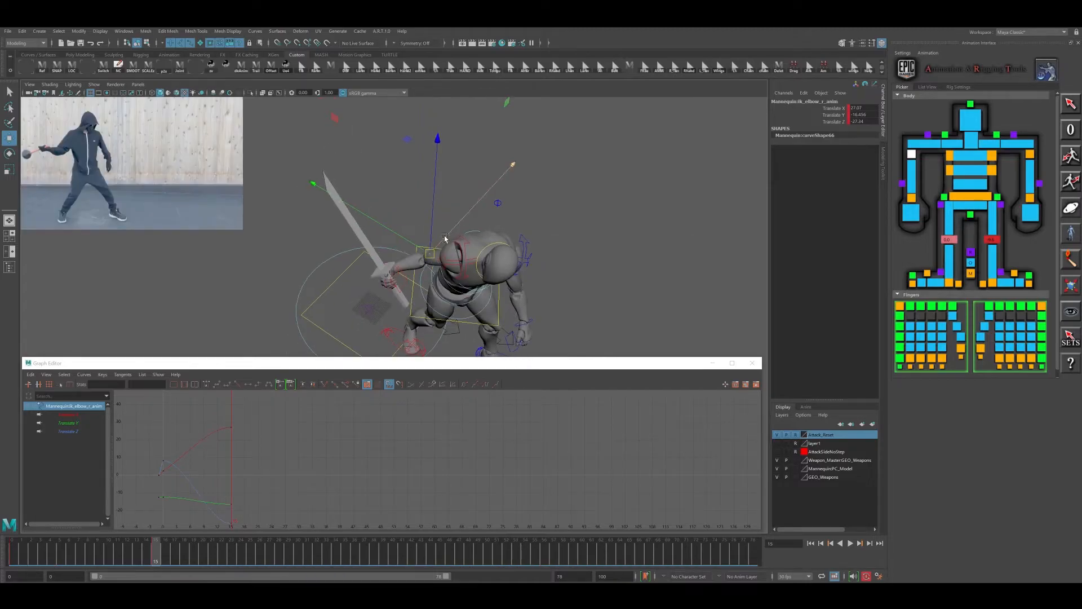
drag(471, 216, 559, 219)
- Rotate the right clavicle control to about 11 degrees on Y and 16 degrees on Z
click(460, 170)
key(e)
drag(586, 161, 433, 231)
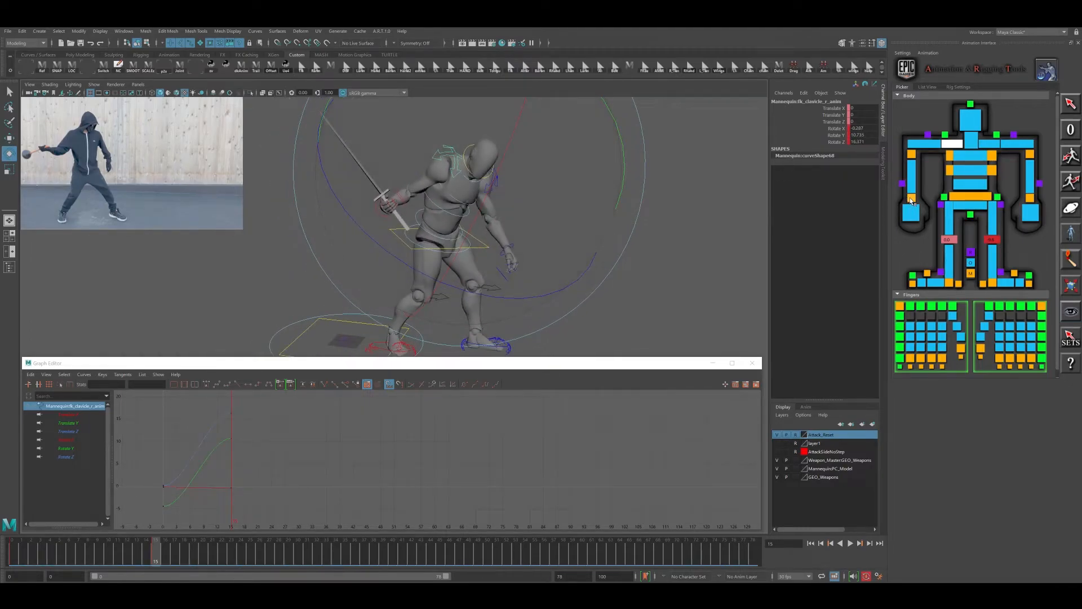
- Raise the right wrist control behind the body and refine the rotation so the sword lies further back
click(911, 198)
key(w)
alt+drag(564, 226, 526, 231)
drag(456, 203, 444, 199)
alt+drag(490, 212, 467, 227)
click(487, 199)
click(446, 209)
key(e)
mouse_move(510, 180)
mouse_down()
mouse_move(583, 197)
mouse_move(516, 181)
mouse_up()
alt+middle_drag(516, 181, 486, 188)
- Rotate the neck and head controls to turn the face toward the attack direction
click(970, 141)
alt+drag(614, 198, 534, 209)
alt+middle_drag(534, 209, 525, 217)
drag(515, 232, 496, 145)
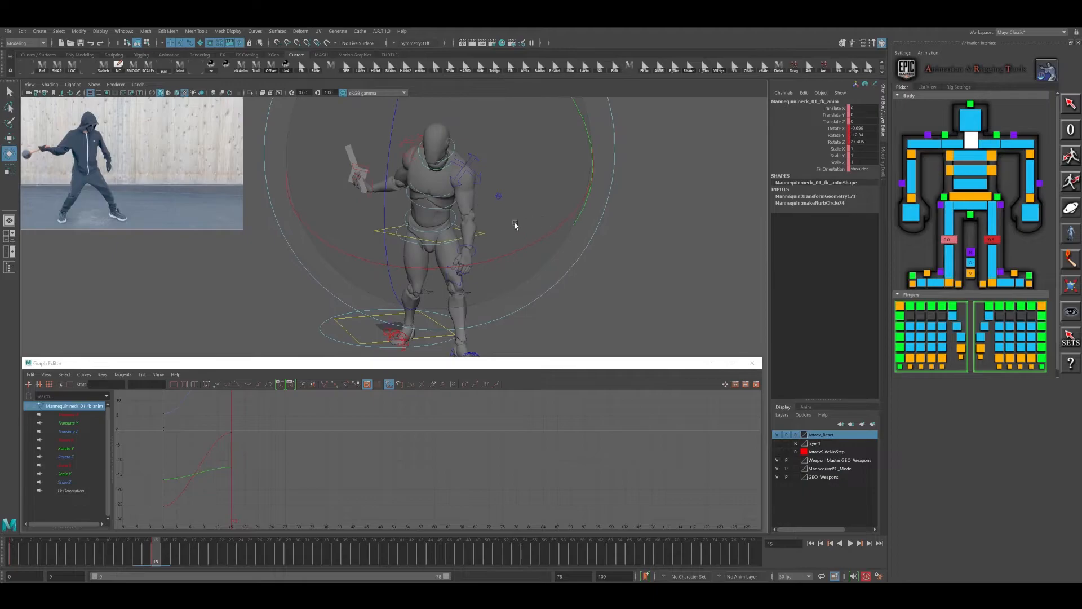
click(968, 117)
alt+drag(450, 228, 508, 195)
- Select the left arm's controls and reposition the left elbow
click(509, 230)
click(503, 225)
key(w)
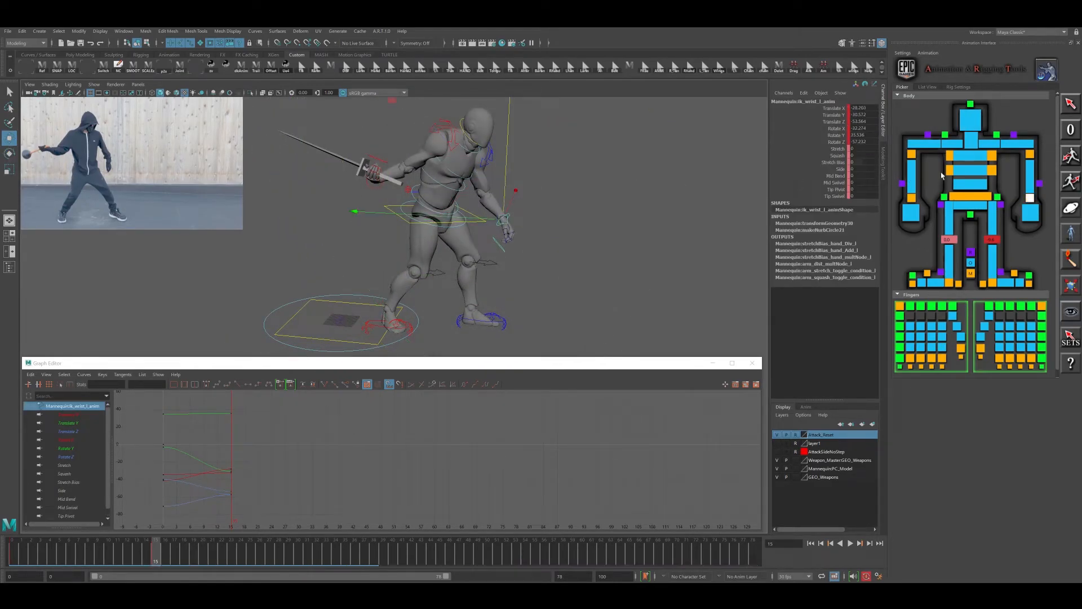
click(1032, 156)
alt+drag(598, 218, 592, 213)
alt+drag(465, 180, 448, 176)
- Reposition and rotate the left wrist control to refine the free hand's pose
click(512, 215)
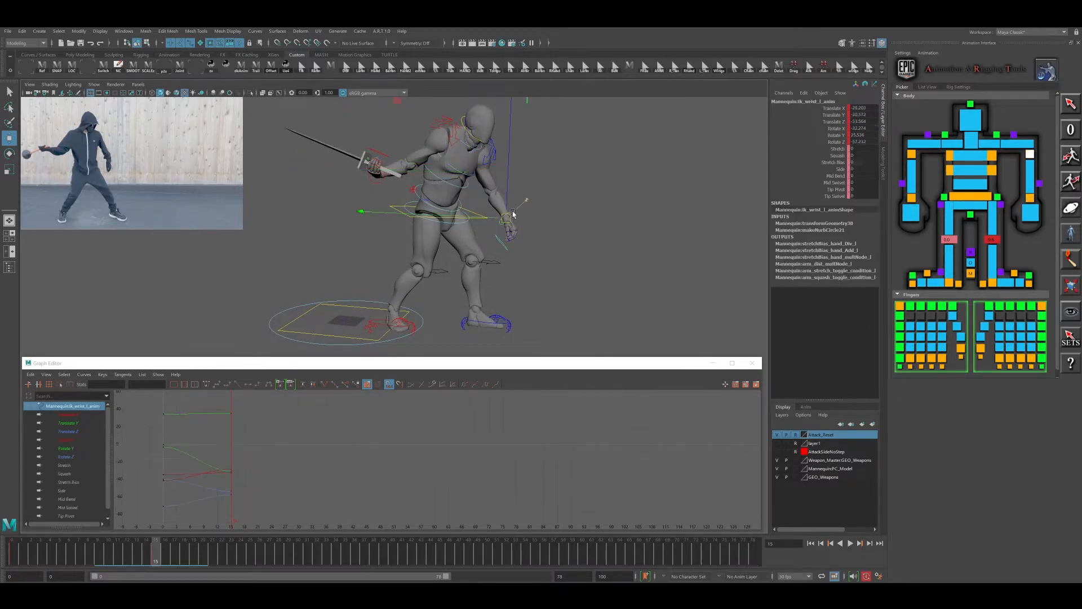
drag(507, 220, 513, 219)
alt+drag(603, 243, 526, 257)
key(e)
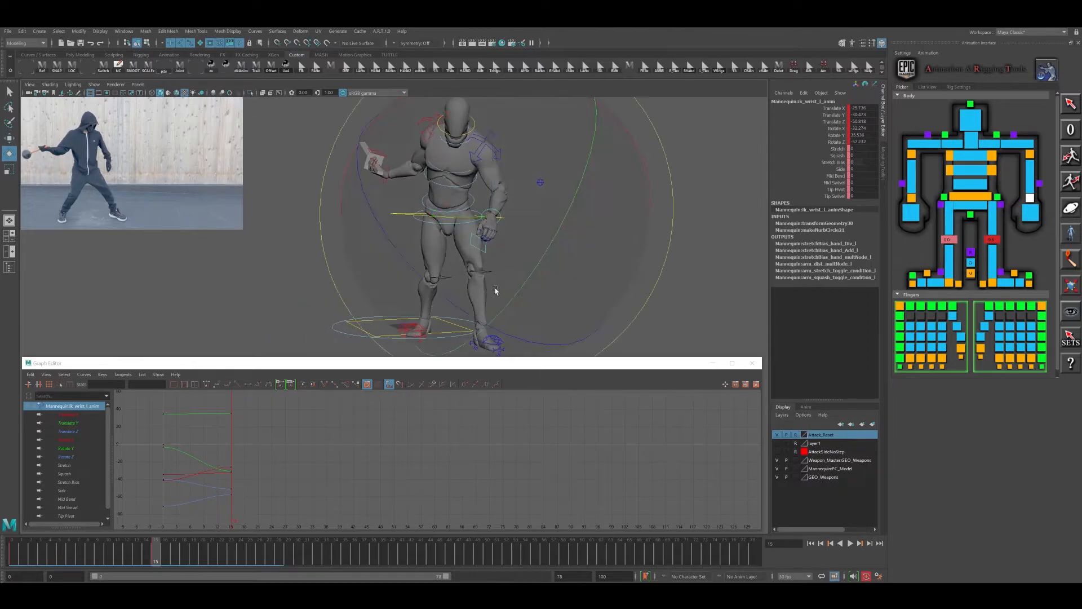
drag(451, 288, 503, 226)
alt+drag(521, 230, 592, 240)
drag(606, 203, 607, 206)
key(w)
drag(501, 216, 509, 213)
- Refine the body control's rotation in the anticipation pose
alt+drag(583, 231, 590, 234)
alt+middle_drag(590, 235, 579, 209)
click(607, 235)
click(524, 211)
key(e)
alt+drag(582, 257, 525, 206)
- Rotate the right wrist control to re-aim the sword
click(445, 161)
key(w)
key(e)
drag(576, 172, 445, 195)
alt+drag(475, 239, 503, 203)
click(489, 202)
- Adjust the right elbow control, and refine the right wrist to about -145 degrees on X
click(914, 152)
key(w)
click(450, 184)
key(e)
mouse_move(468, 231)
mouse_down()
mouse_move(445, 252)
mouse_move(467, 245)
mouse_up()
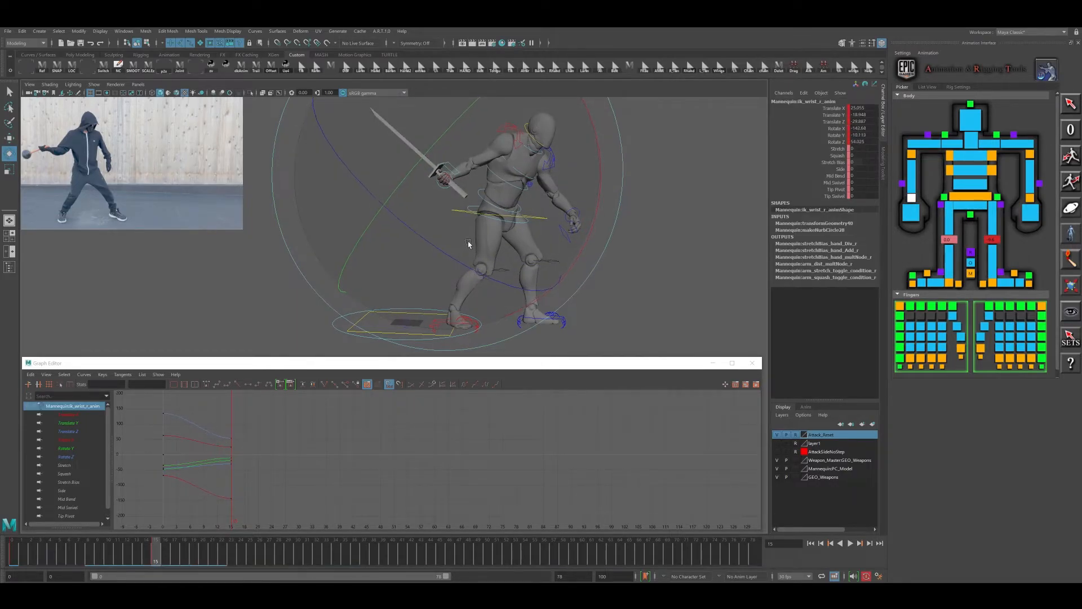
mouse_move(522, 197)
alt+mouse_down()
mouse_move(435, 242)
mouse_move(452, 218)
mouse_move(410, 212)
mouse_move(439, 234)
mouse_move(527, 209)
alt+mouse_up()
key(w)
key(e)
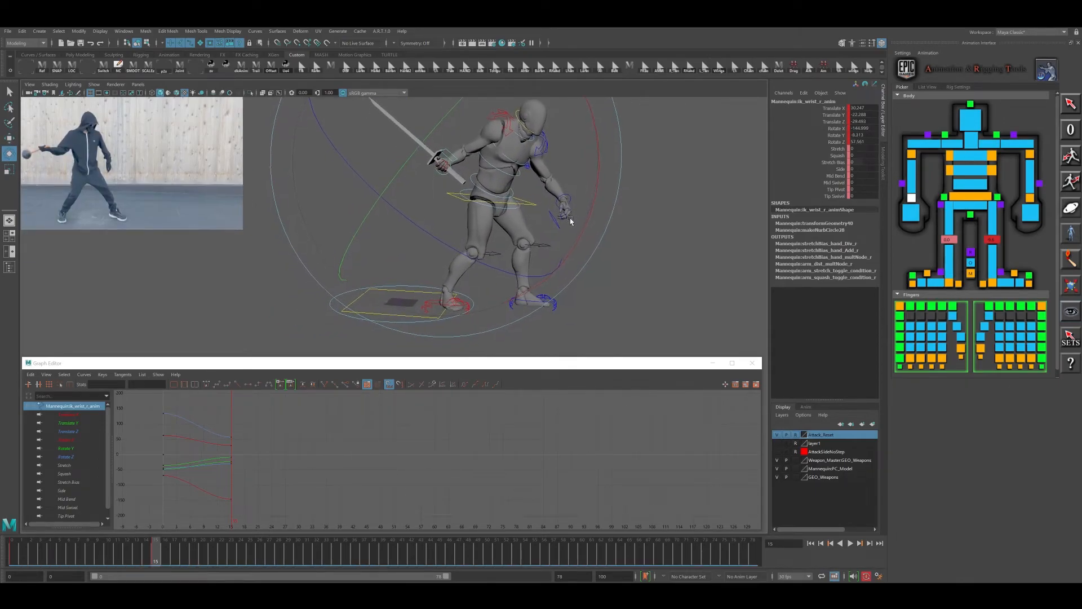
- Move the body control to about -71 in Translate Y and fine-tune its placement over the feet
click(533, 207)
click(535, 207)
key(w)
drag(463, 198, 468, 199)
alt+middle_drag(643, 220, 634, 250)
alt+drag(620, 250, 617, 234)
drag(483, 224, 484, 227)
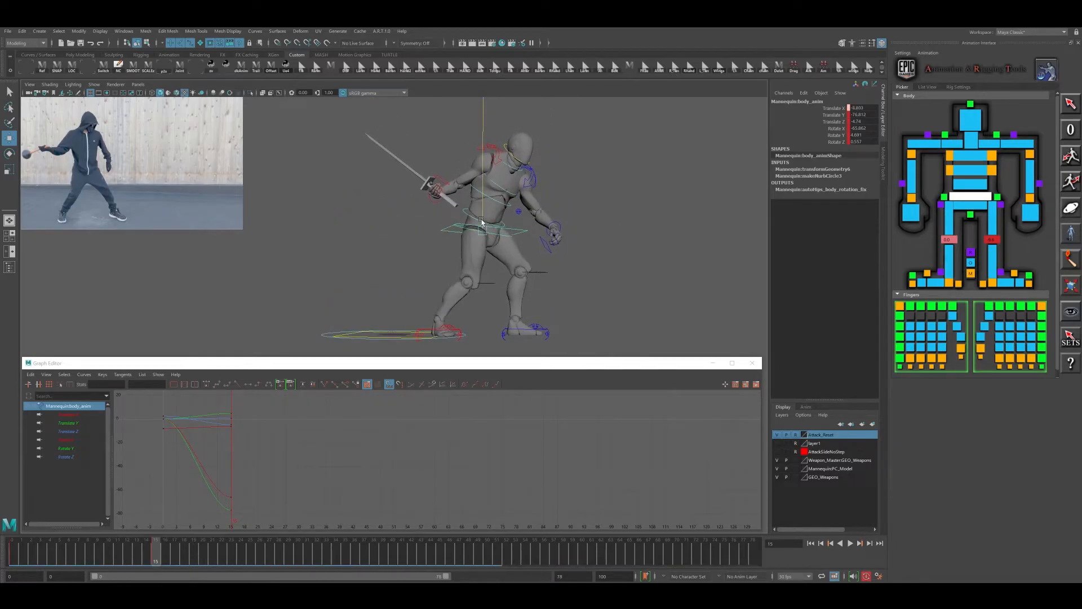
- Try to correct the right leg's direction by rotating the right foot control
alt+middle_drag(492, 317, 518, 282)
alt+drag(518, 282, 519, 302)
click(453, 292)
click(454, 293)
key(e)
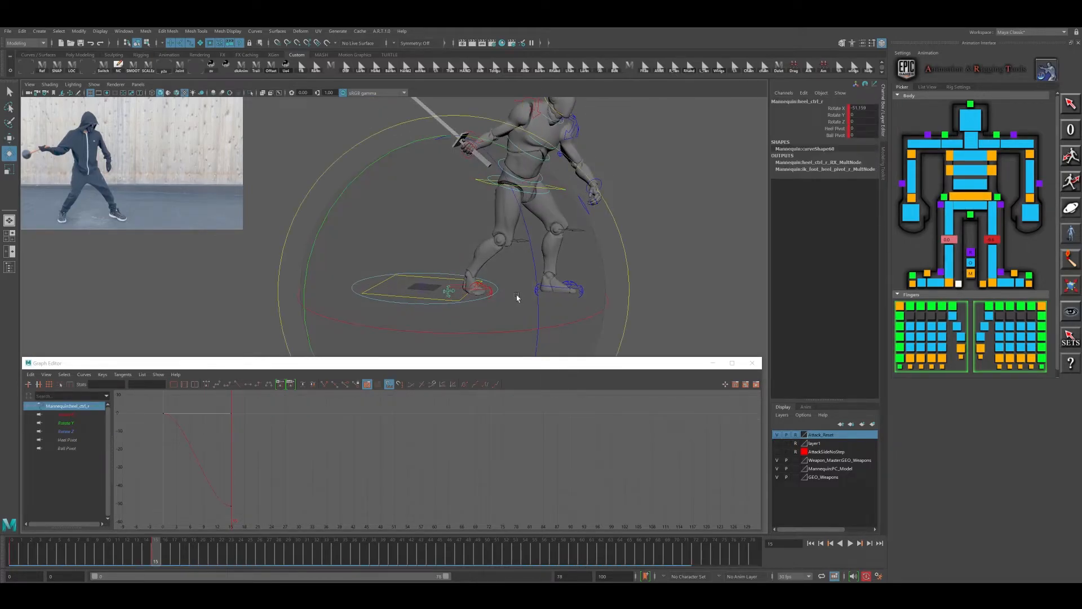
click(475, 291)
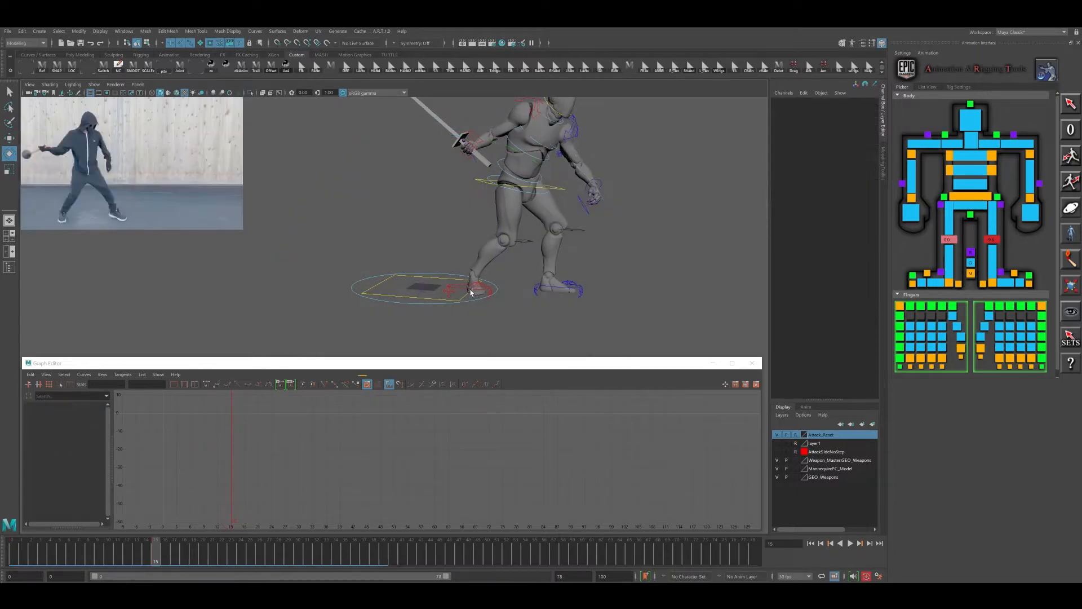
click(475, 290)
click(827, 150)
key(e)
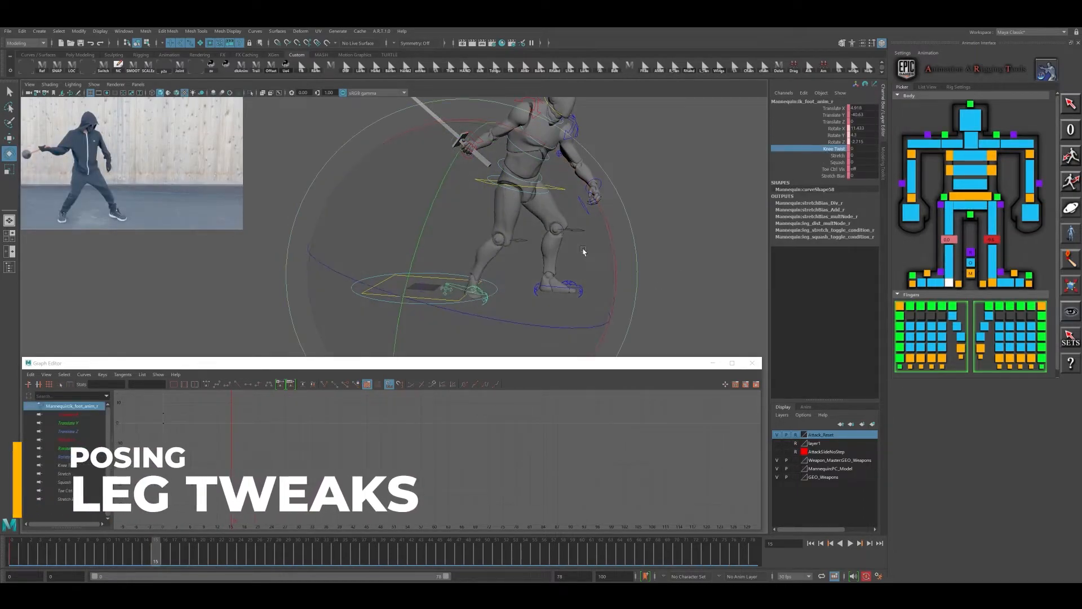
drag(583, 248, 766, 193)
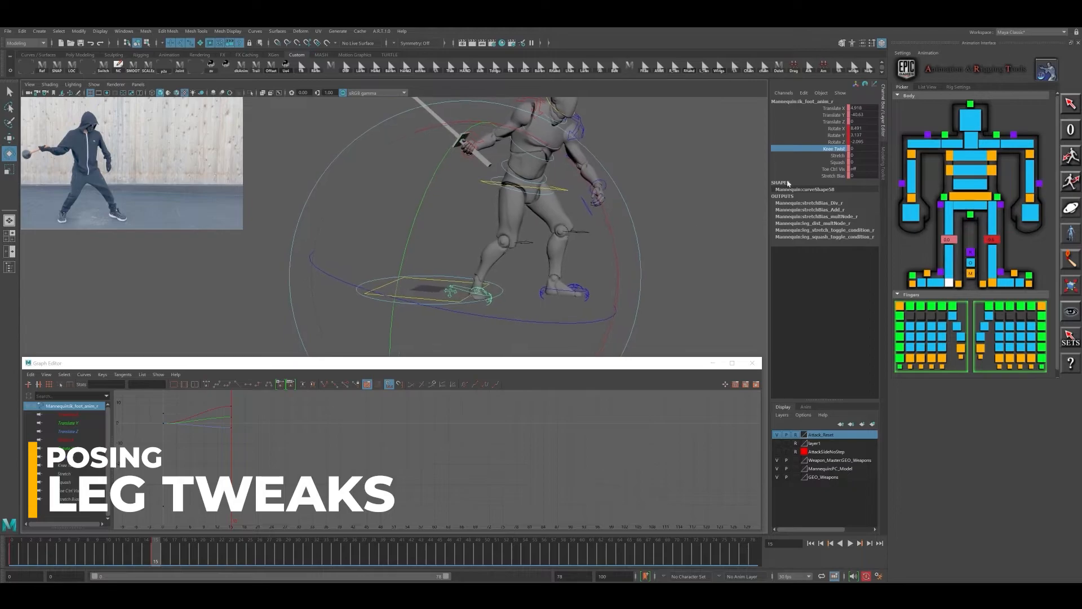
- Turn the right knee with the foot control's Knee Twist and reset the foot's rotations to 0
click(836, 162)
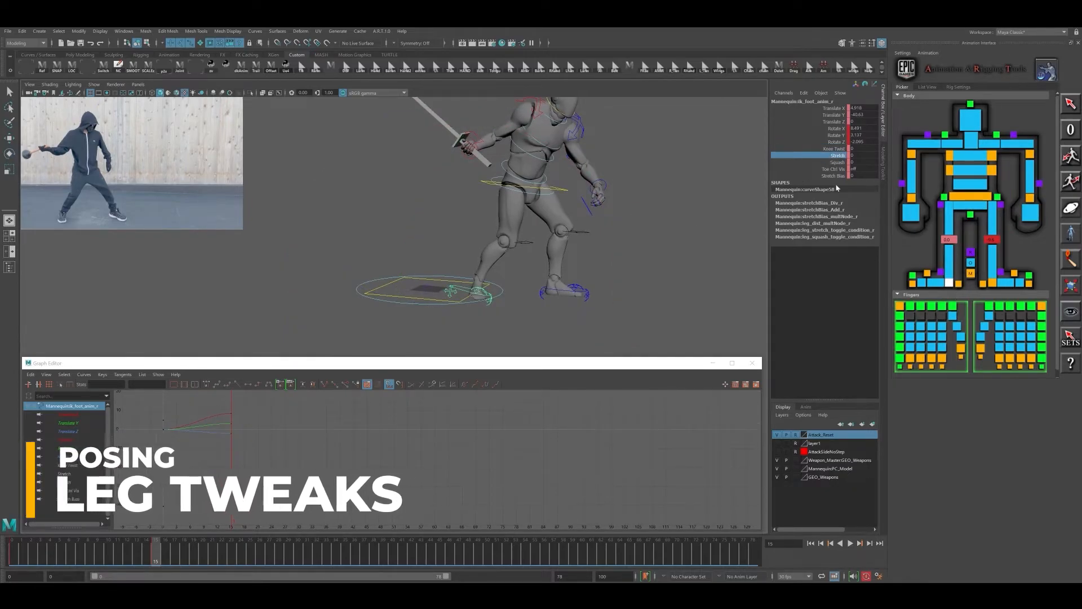
click(837, 149)
middle_drag(676, 242, 644, 236)
alt+drag(648, 248, 616, 243)
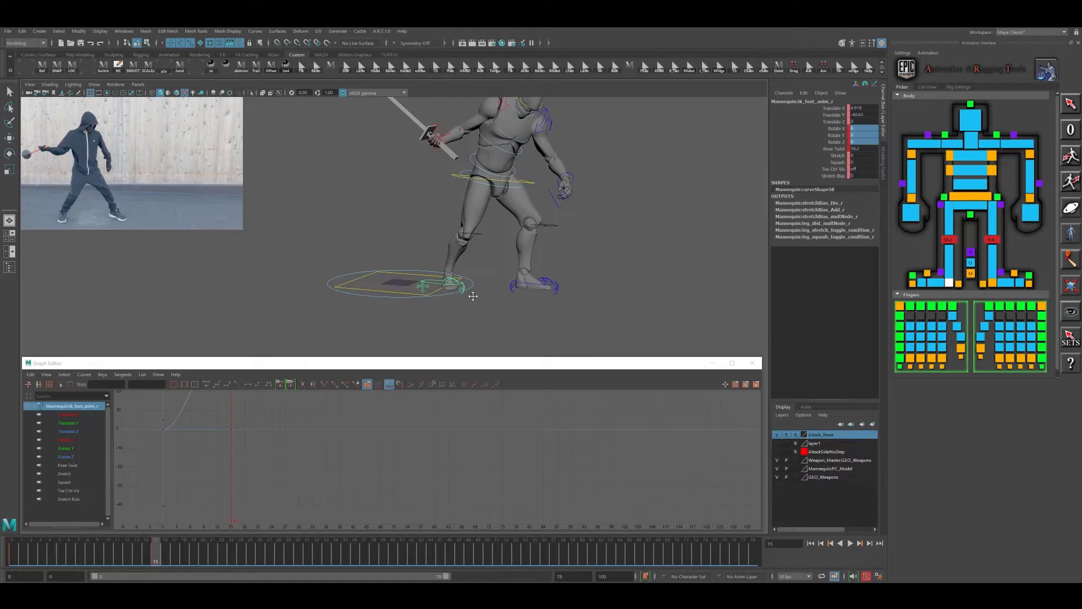
- Rotate the right heel control to about -66 degrees on X and compare the frame 15 pose with the starting pose
click(445, 284)
key(e)
mouse_move(530, 309)
mouse_down()
mouse_move(500, 316)
mouse_move(520, 314)
mouse_up()
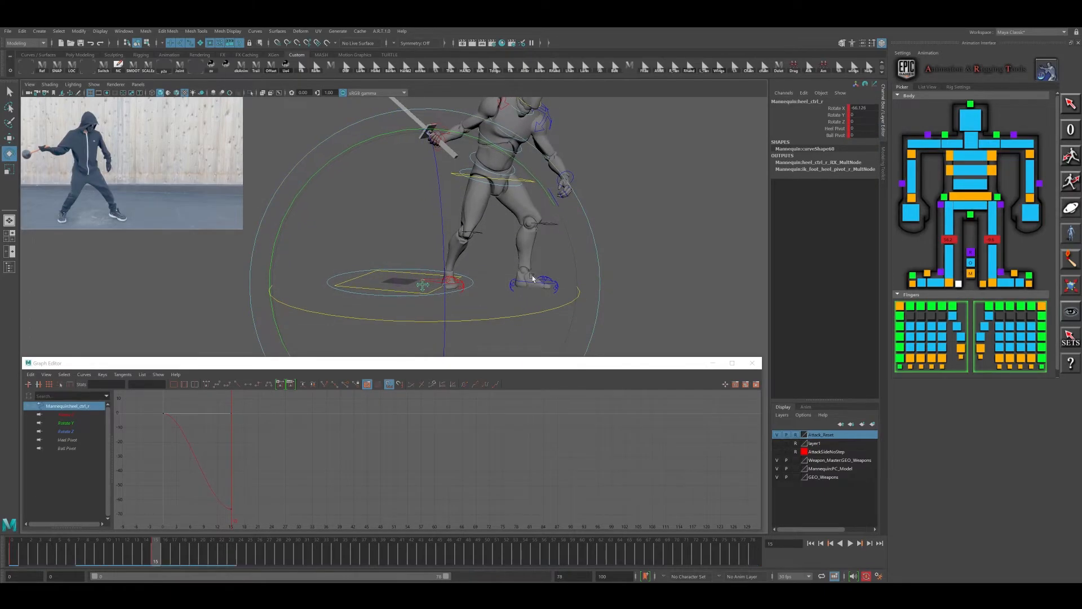
key(alt+shift+v)
key(period)
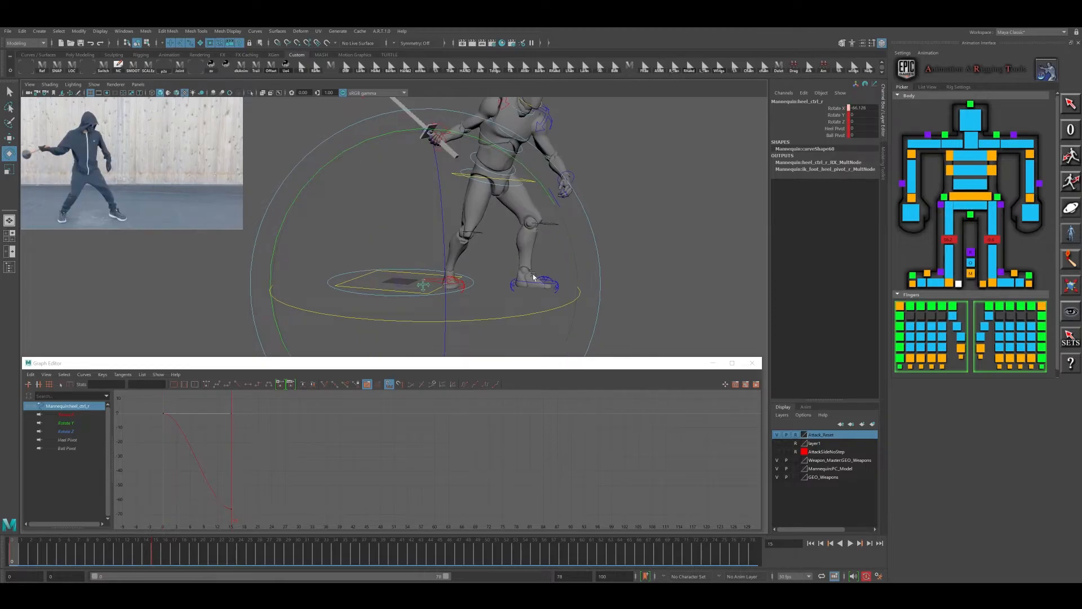
key(comma)
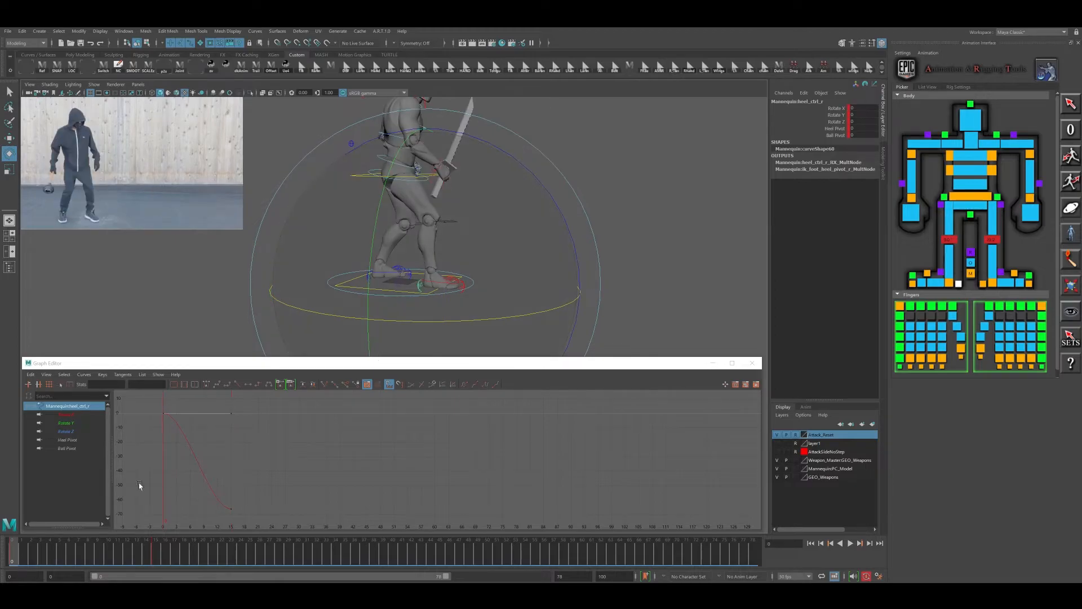
drag(17, 563, 144, 565)
key(comma)
key(period)
- Rotate the body control to about -75 degrees on X and reposition the hips over the feet
alt+middle_drag(531, 304, 524, 273)
click(509, 198)
click(506, 191)
alt+drag(515, 230, 534, 242)
alt+right_drag(534, 241, 502, 251)
key(w)
alt+drag(502, 247, 421, 213)
key(e)
drag(525, 141, 488, 126)
drag(506, 170, 442, 195)
key(w)
alt+drag(439, 206, 435, 199)
drag(415, 212, 438, 194)
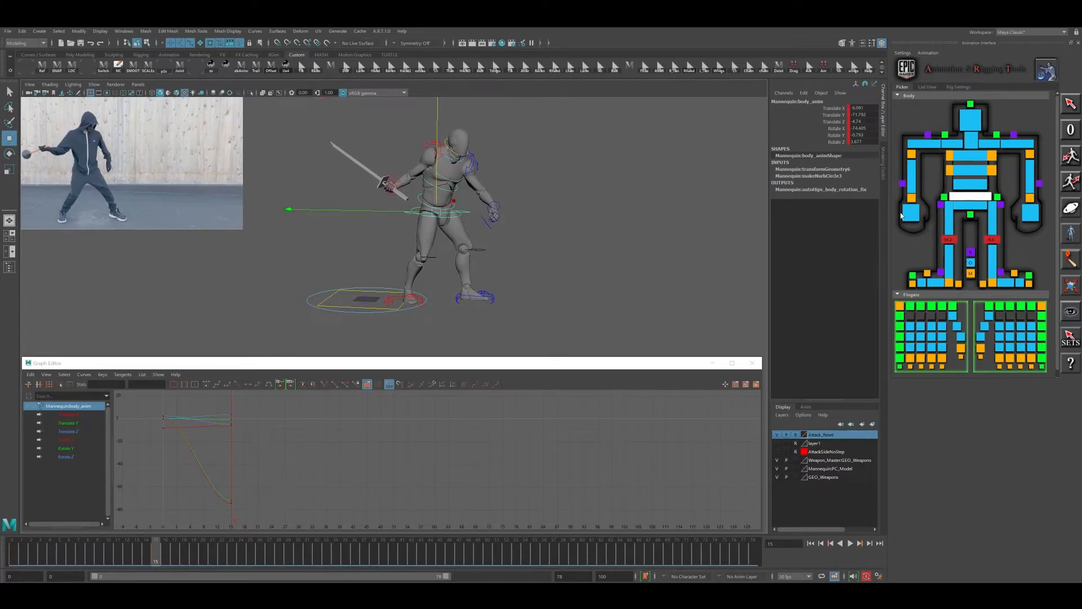
- Bend the torso by rotating the lower and upper spine controls to match the reference
click(957, 187)
key(e)
drag(516, 157, 467, 123)
drag(494, 187, 497, 188)
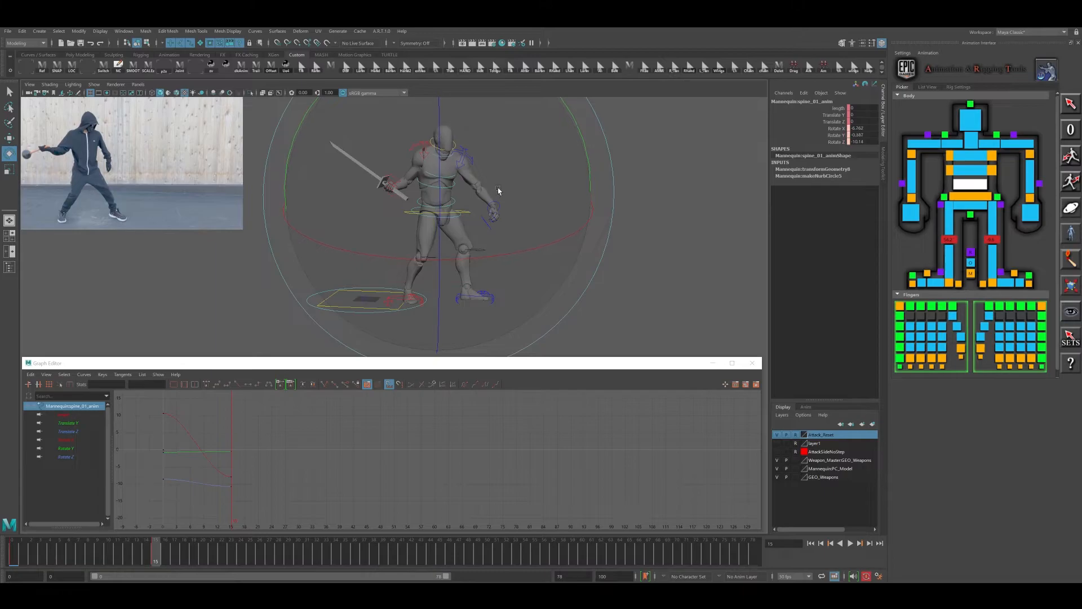
click(977, 173)
shift+click(973, 156)
drag(303, 111, 308, 104)
- Rotate the neck control to about 27, 11 and 16 degrees on X, Y and Z
click(964, 144)
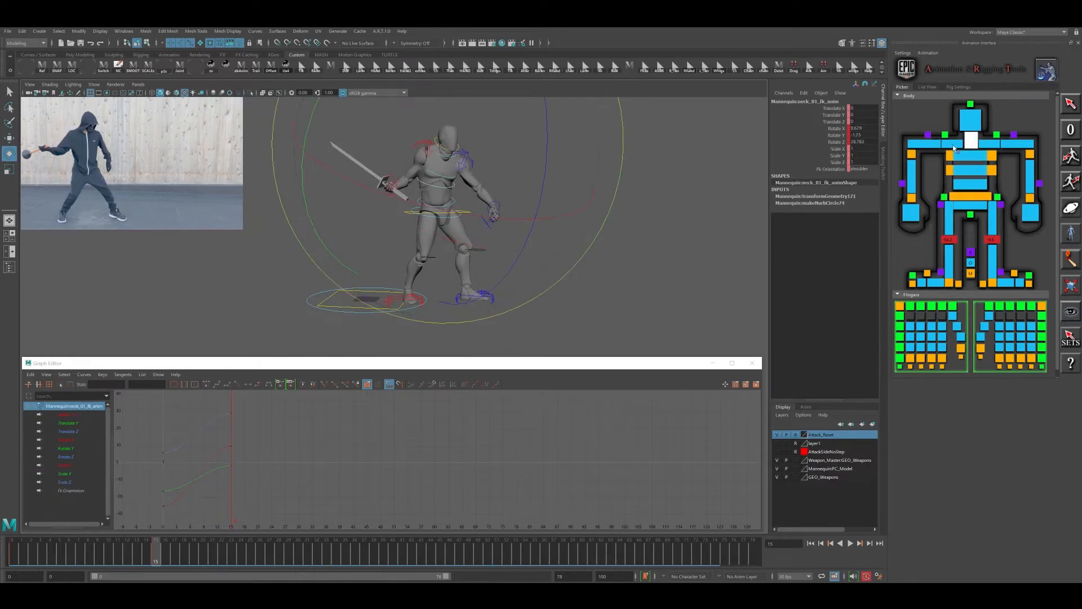
drag(491, 174, 545, 206)
alt+drag(544, 206, 503, 222)
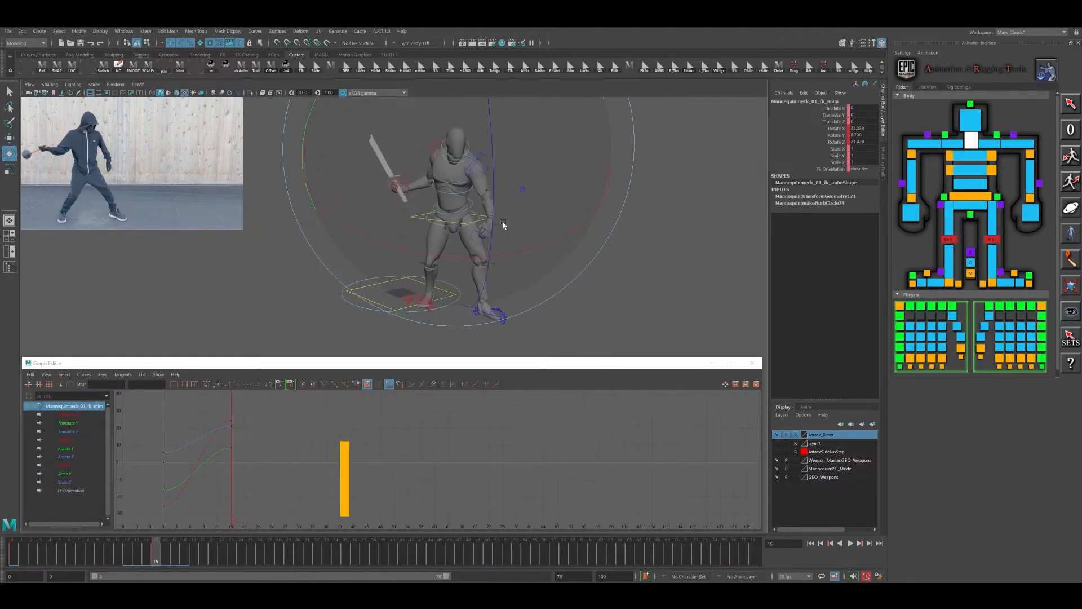
alt+drag(394, 203, 407, 206)
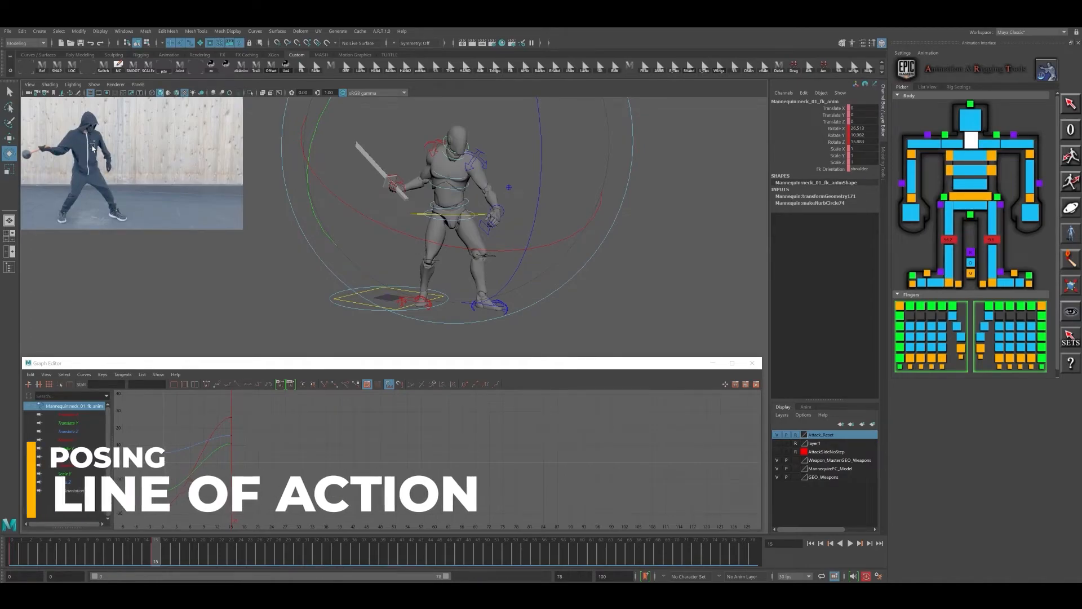
alt+drag(583, 225, 527, 301)
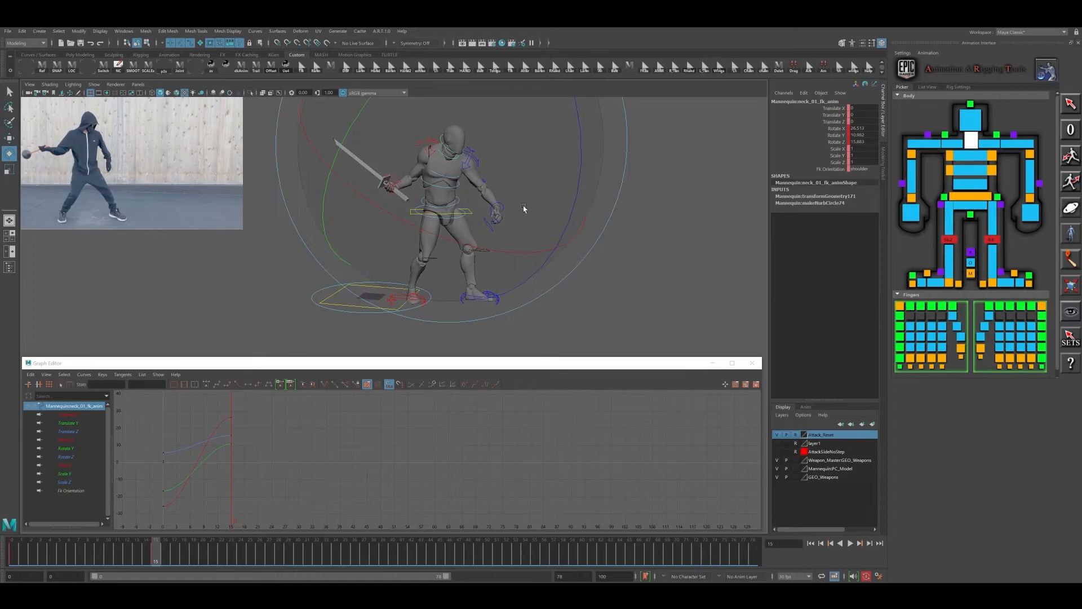
- Move the left wrist control and adjust its rotation to refine the left arm's pose
click(505, 206)
click(502, 205)
alt+drag(538, 233, 498, 239)
key(w)
alt+drag(499, 257, 539, 151)
key(e)
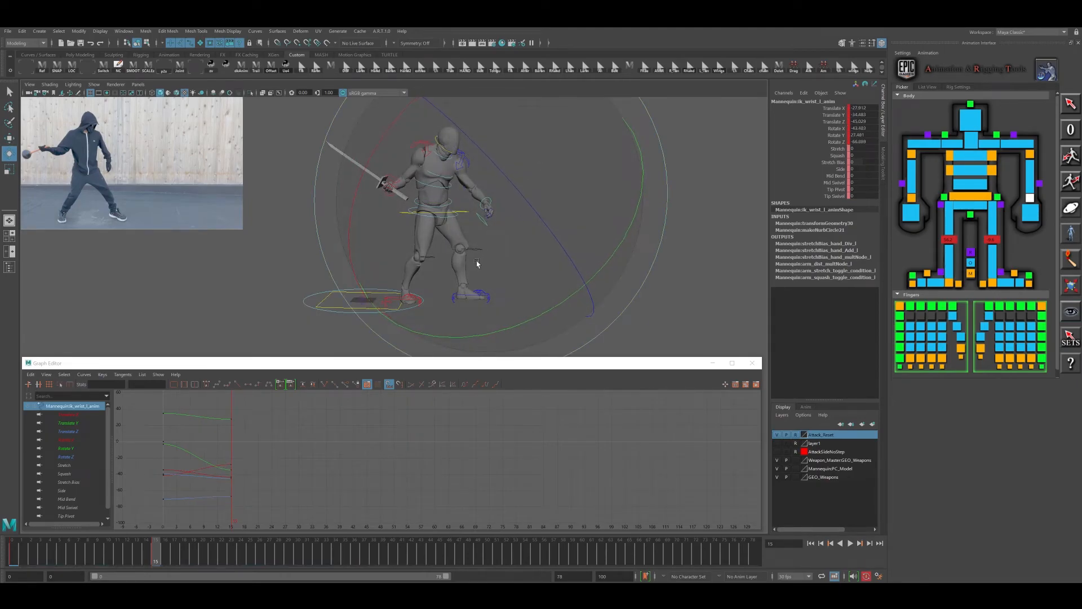
alt+middle_drag(424, 215, 431, 230)
- Reposition the right wrist control and rotate it to re-aim the sword behind the body
click(410, 224)
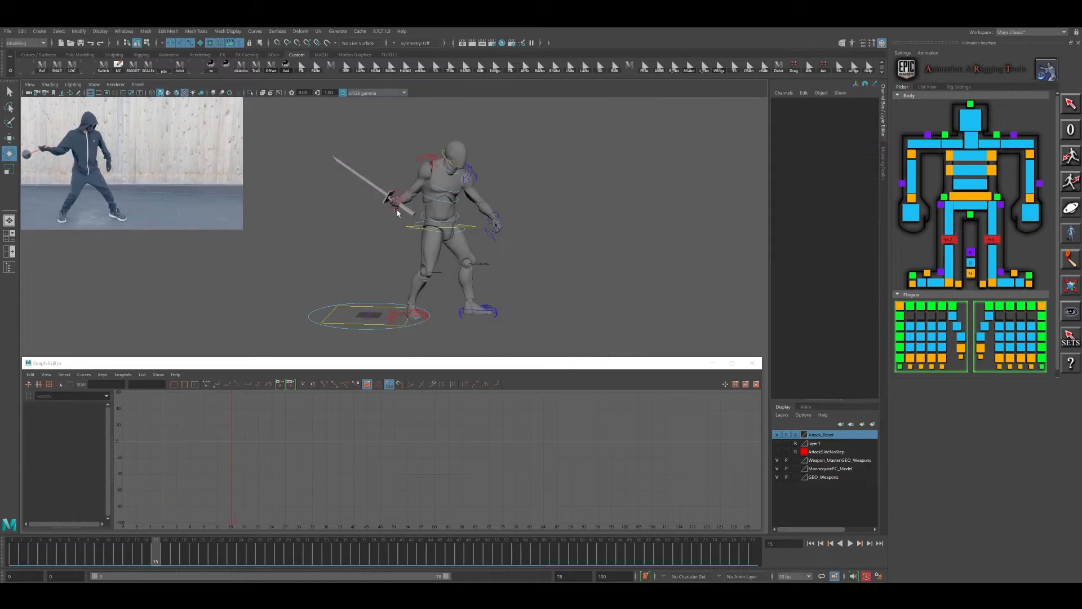
click(396, 206)
key(w)
drag(375, 207, 490, 192)
key(e)
drag(503, 265, 471, 212)
drag(369, 244, 364, 251)
alt+drag(492, 259, 504, 248)
- Select the left foot and body controls together and nudge the position of the stance
click(500, 302)
key(w)
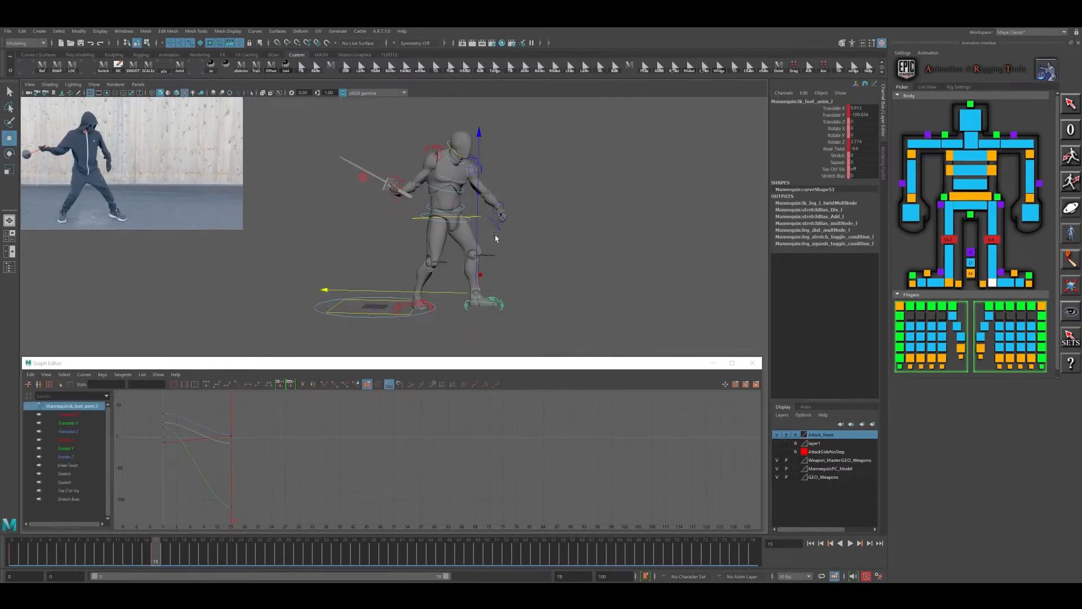
shift+click(417, 222)
drag(416, 217, 417, 217)
alt+drag(572, 259, 495, 204)
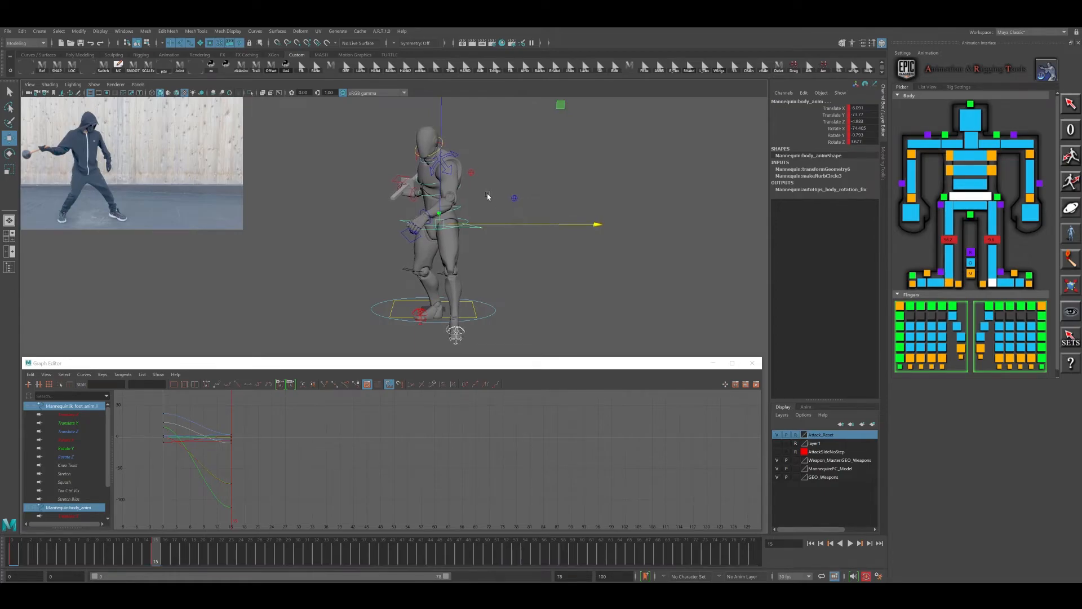
- Turn the neck control further, to about 41, 28 and 5 degrees on X, Y and Z
click(974, 144)
key(e)
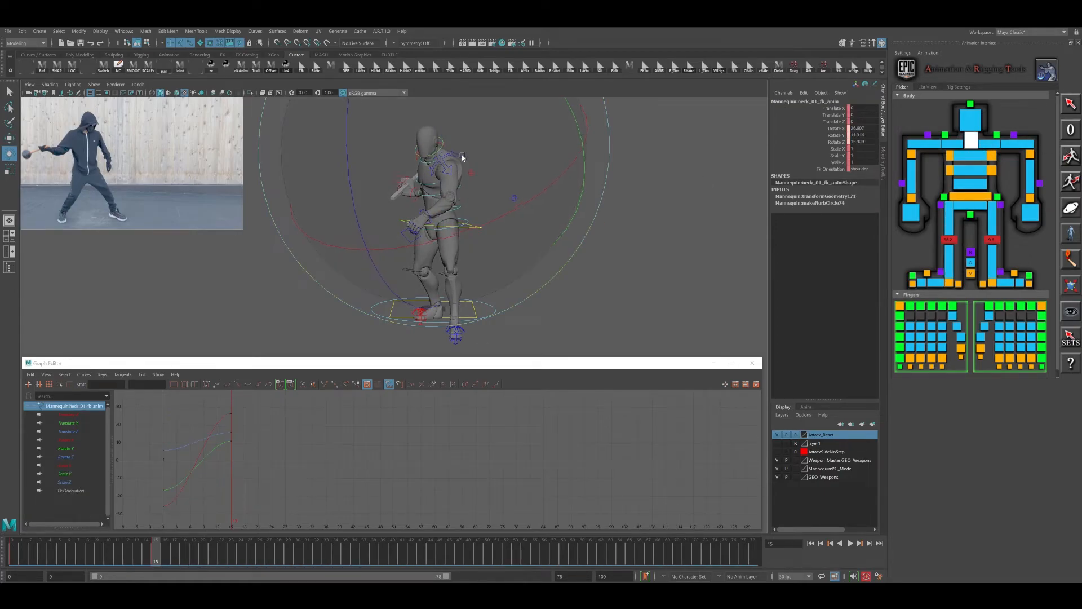
drag(506, 167, 333, 194)
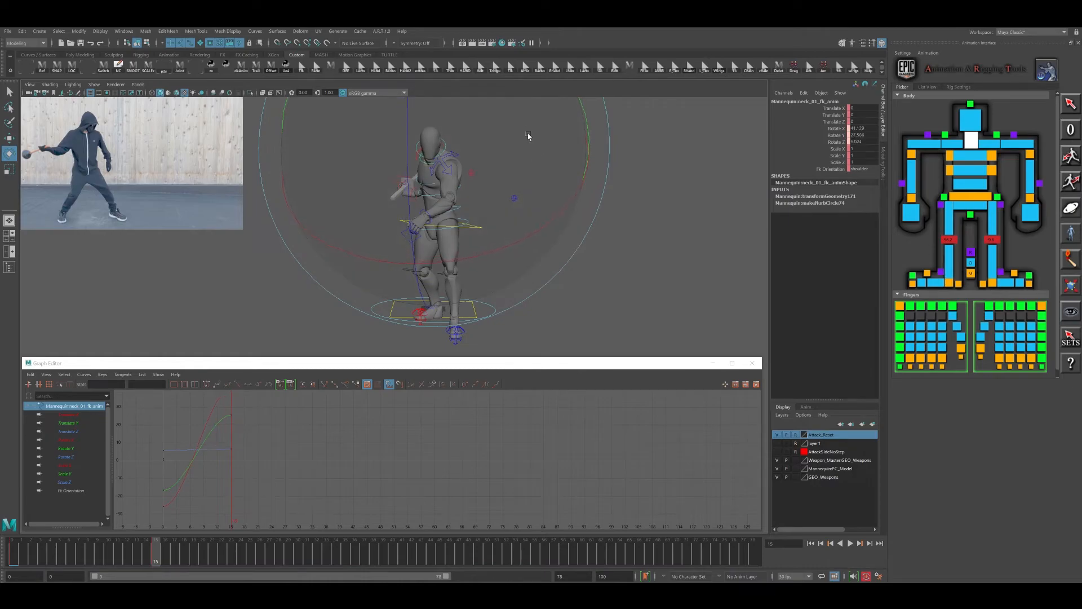
drag(541, 152, 449, 214)
click(438, 219)
drag(420, 305, 497, 254)
- Rotate the right wrist control to about -147 degrees on X to adjust the sword angle
click(415, 200)
click(413, 195)
drag(478, 141, 509, 174)
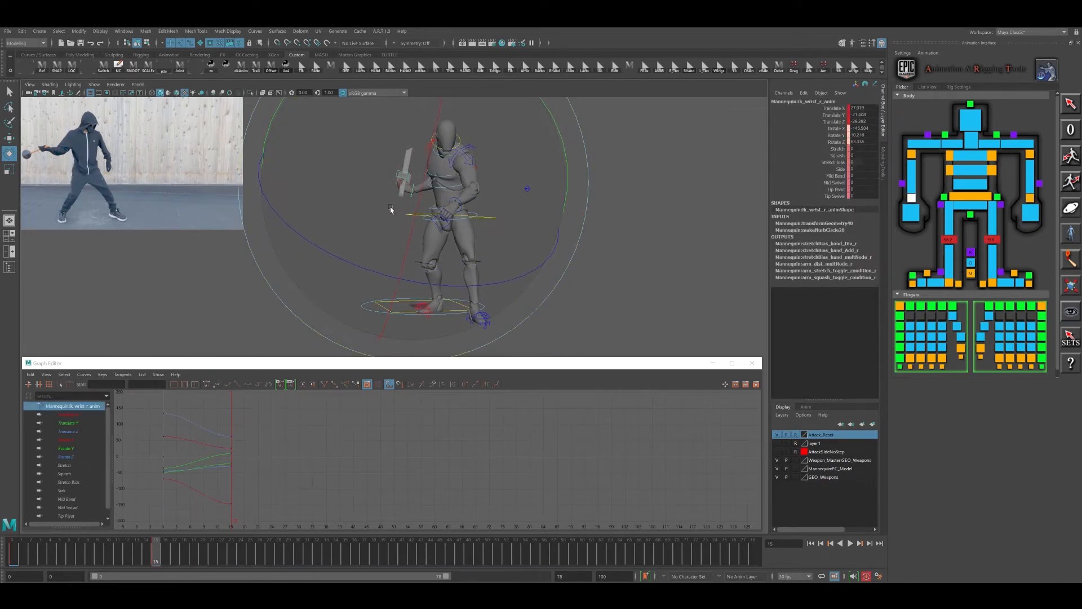
alt+drag(483, 237, 572, 235)
- Lower the body control to about -8 in Translate Z and rotate it to about -76 degrees on X
click(483, 225)
key(w)
key(e)
drag(491, 254, 450, 322)
alt+drag(494, 274, 550, 260)
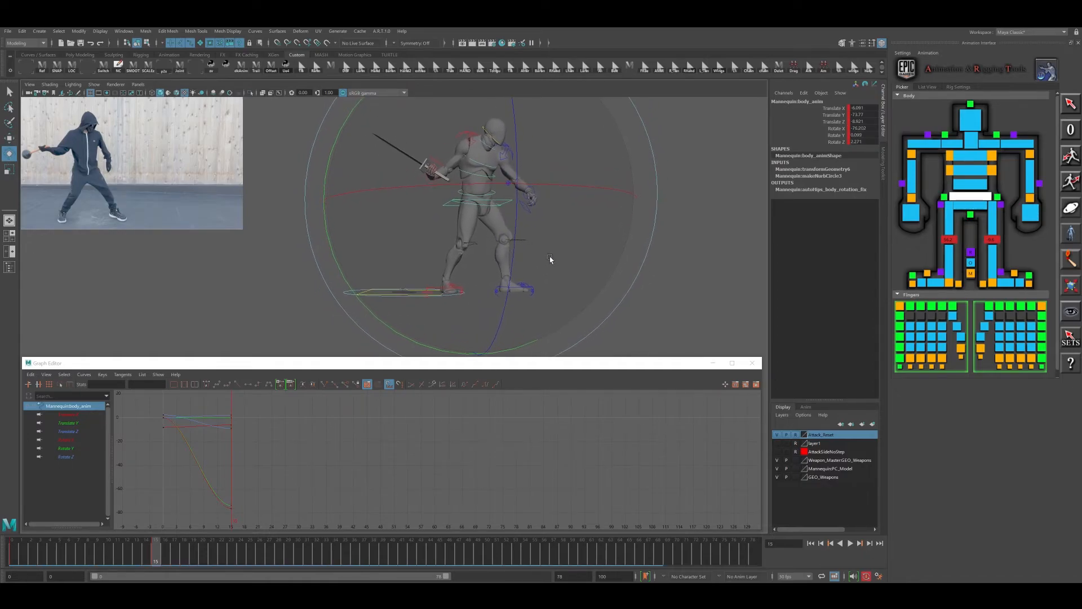
- Adjust the right wrist's position, rotate it to about -152, 11 and 67 degrees, and check the motion from the starting pose
click(450, 193)
click(434, 179)
key(w)
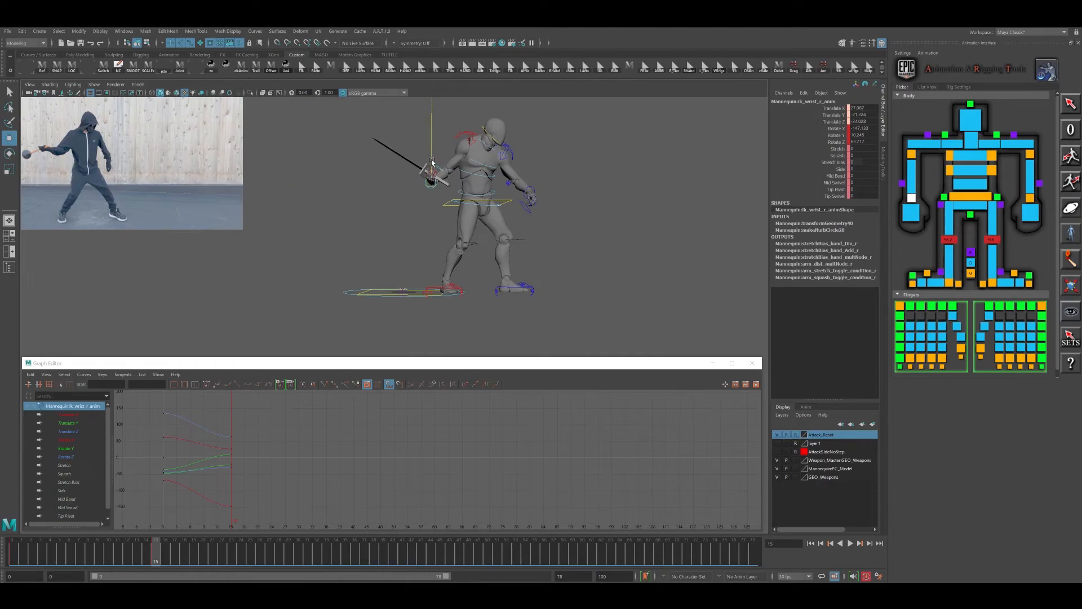
drag(432, 161, 433, 160)
key(e)
drag(445, 276, 469, 265)
alt+drag(474, 261, 489, 248)
key(alt+v)
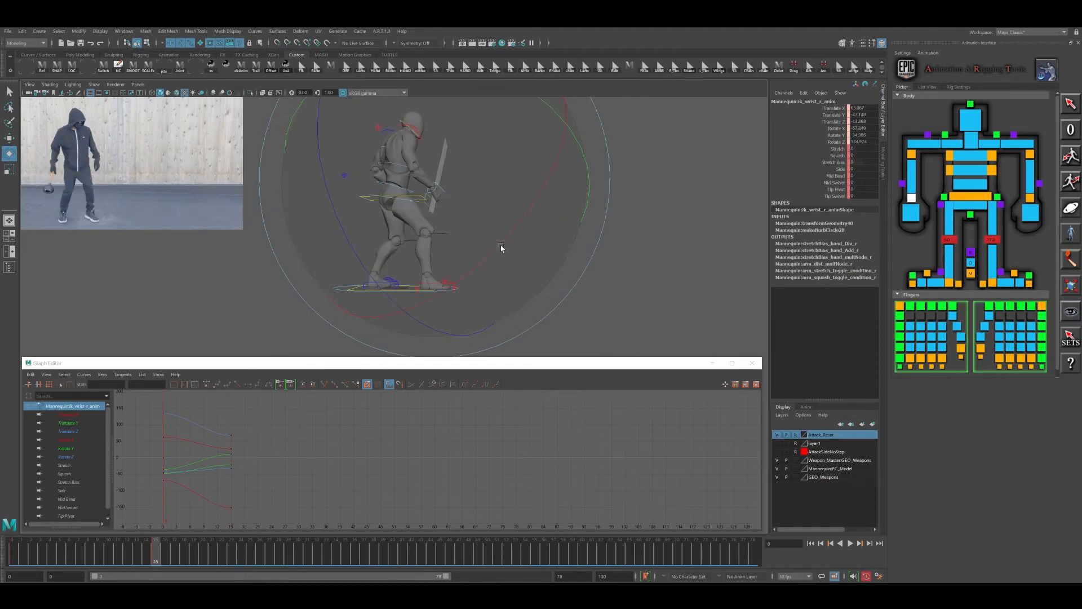
drag(123, 558, 158, 557)
key(comma)
key(period)
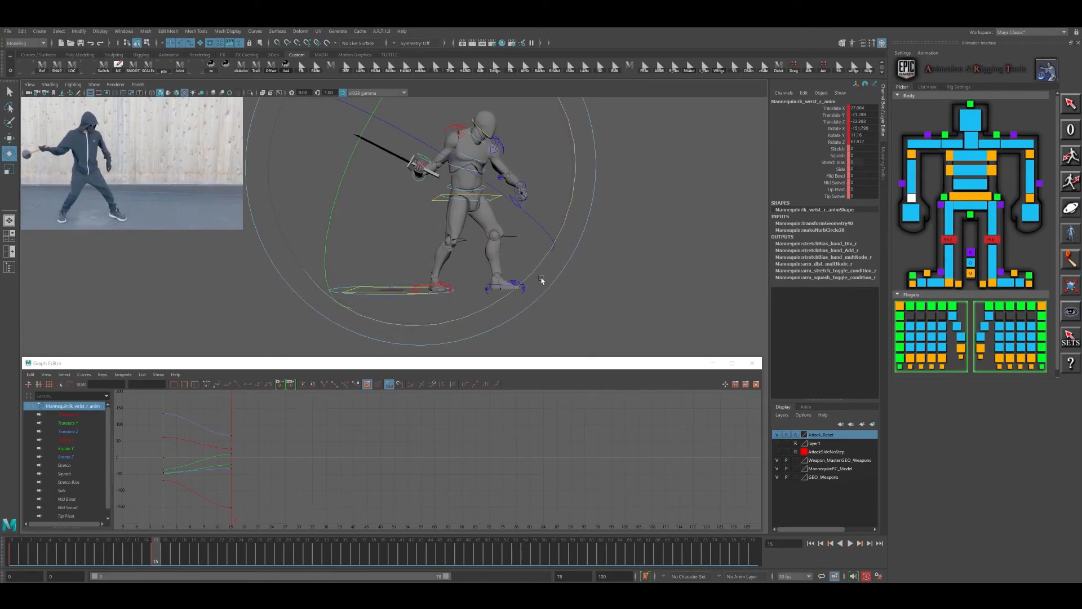
key(comma)
key(period)
- Move the left elbow control to refine the direction of the left arm's bend
click(532, 198)
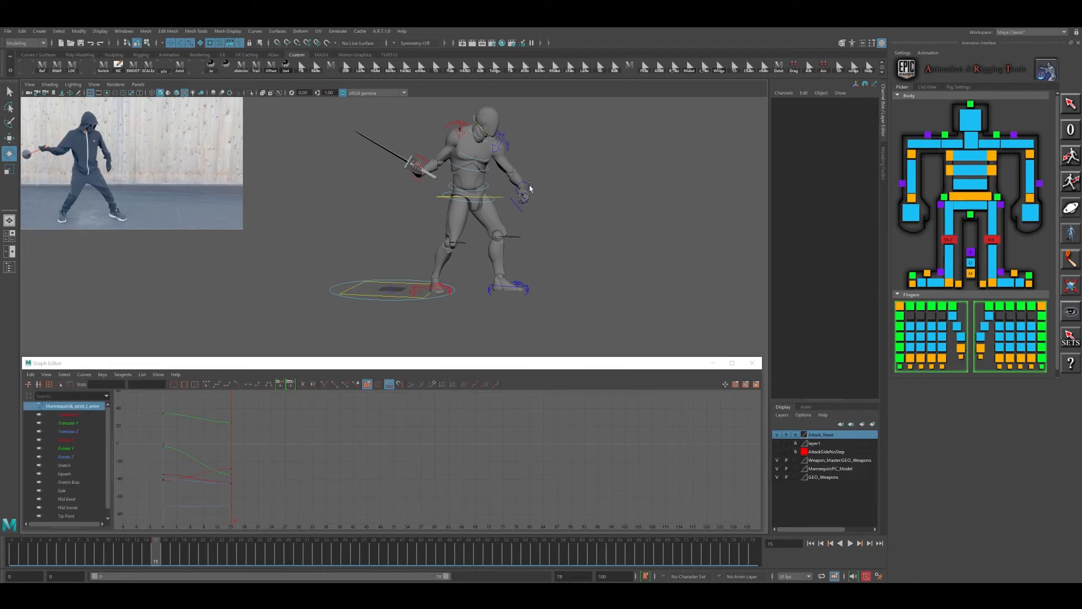
click(531, 189)
alt+drag(637, 236, 588, 245)
click(561, 175)
key(w)
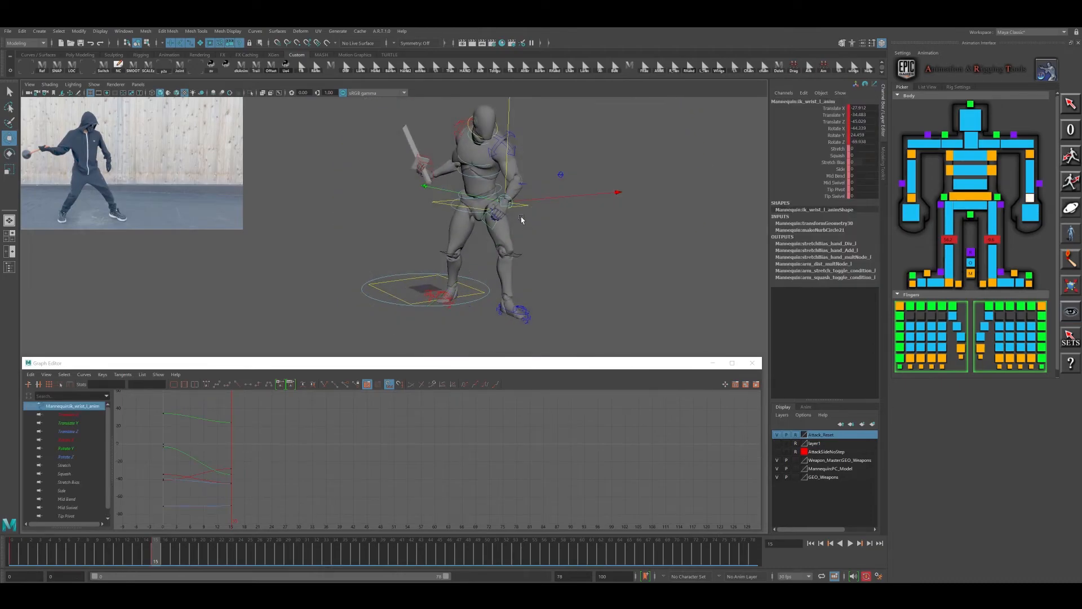
drag(561, 175, 559, 171)
alt+drag(612, 221, 529, 205)
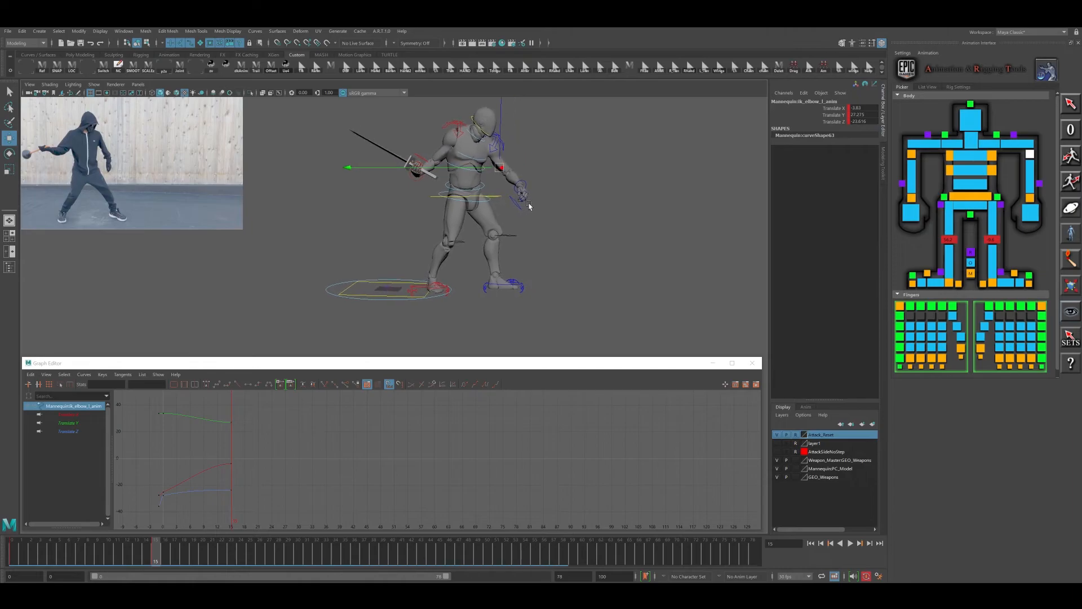
- Rotate the lower spine control to about -2, 3 and -10 degrees on X, Y and Z
click(496, 197)
key(e)
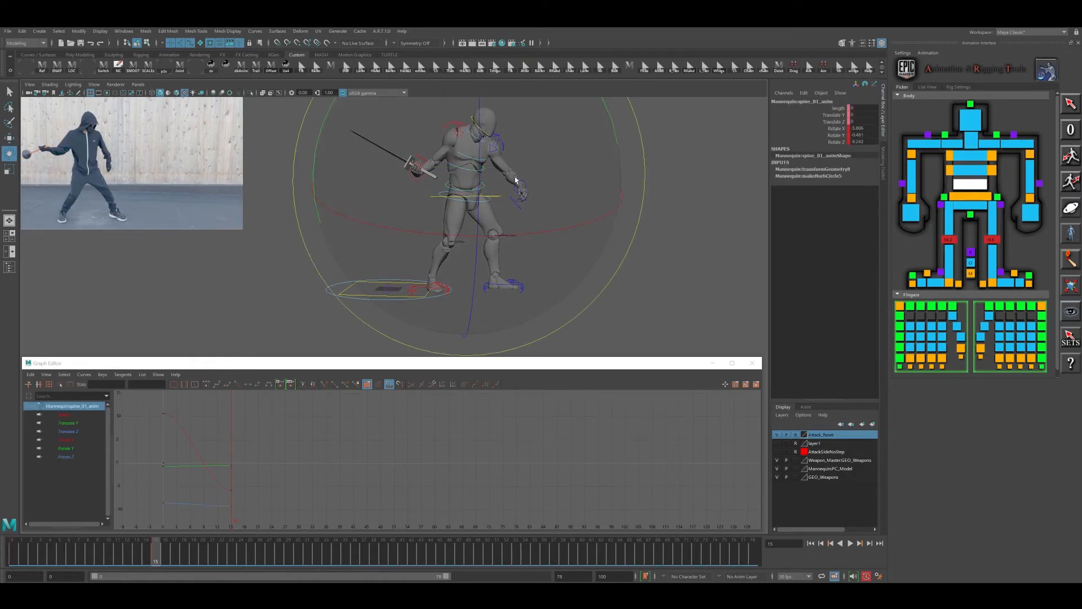
drag(534, 175, 536, 176)
alt+drag(541, 178, 530, 240)
drag(512, 299, 528, 252)
drag(560, 172, 558, 174)
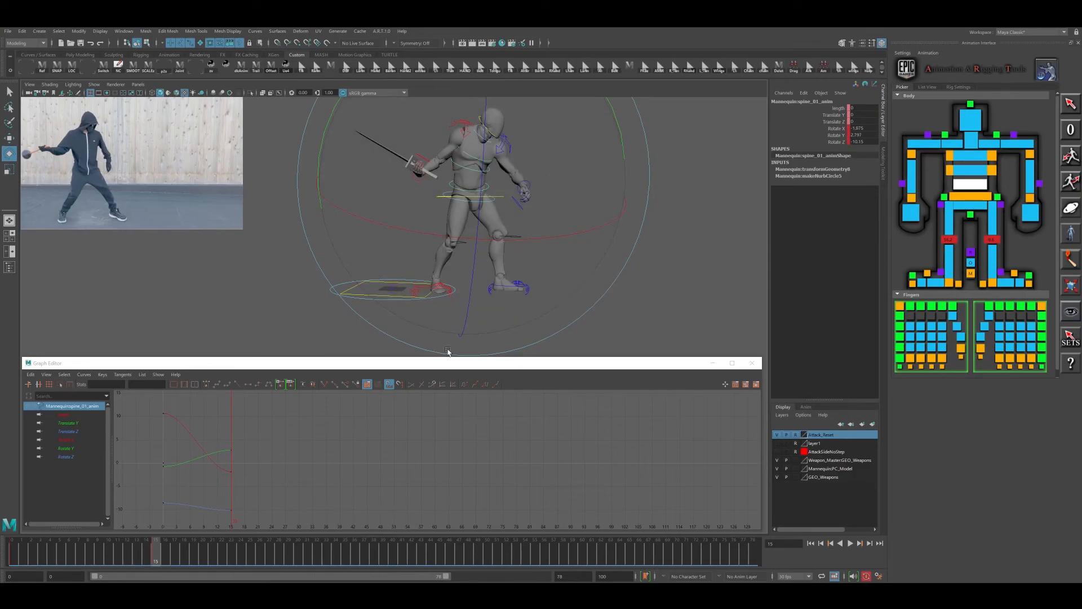
mouse_move(551, 273)
alt+mouse_down()
mouse_move(580, 278)
mouse_move(559, 280)
alt+mouse_up()
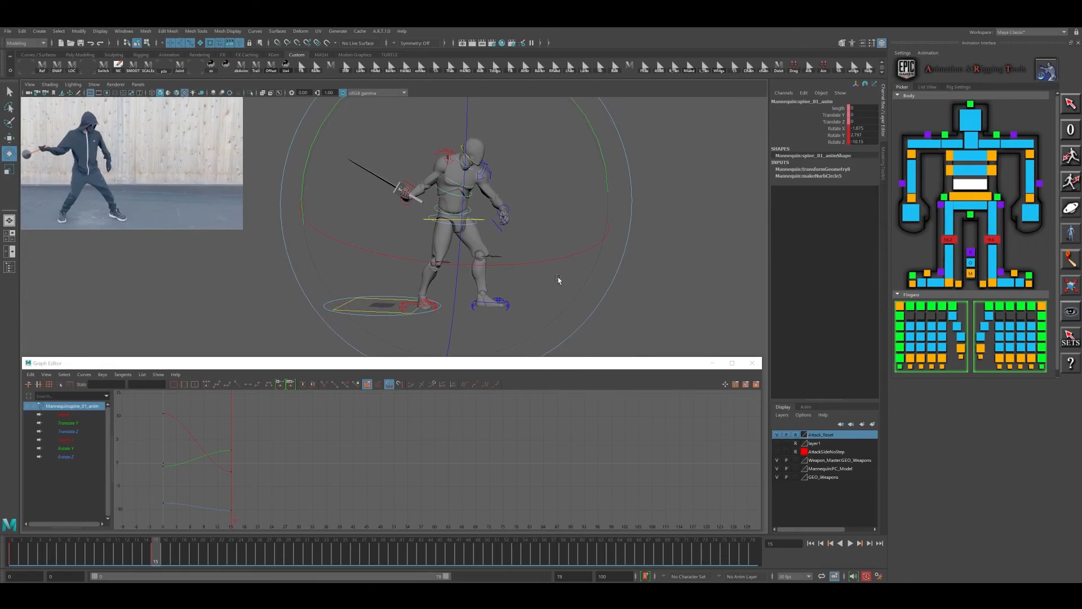
- Fine-tune the sword arm and torso, bringing the lower spine to about 5 degrees on Y and -11 on Z
click(394, 234)
click(405, 201)
drag(341, 224, 507, 266)
click(465, 222)
alt+drag(466, 222, 515, 276)
click(480, 214)
click(476, 206)
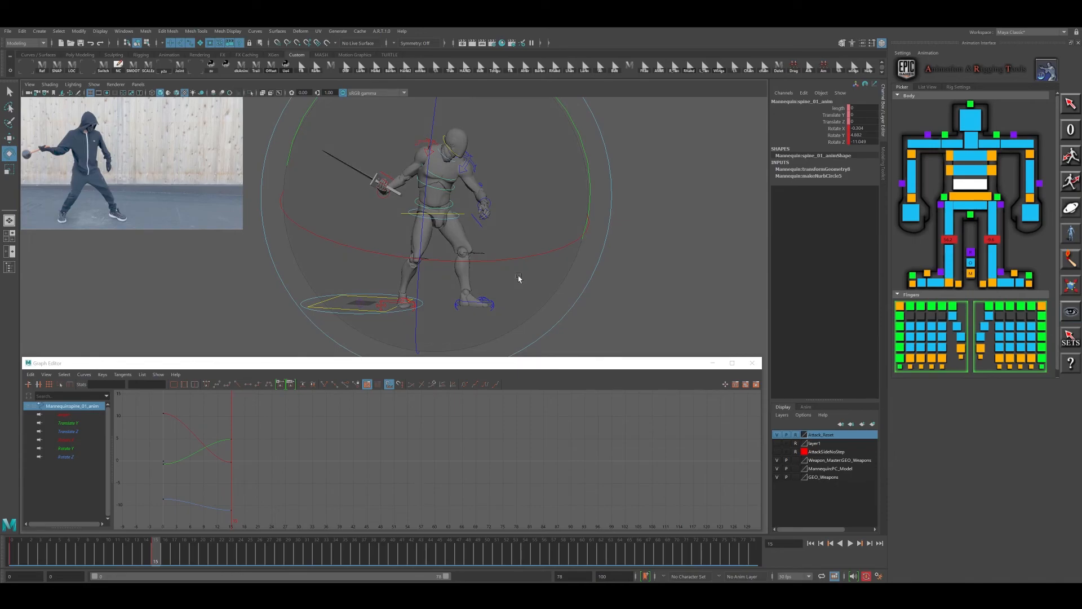
- Advance the timeline to frame 25, the forward strike in the video reference
drag(164, 557, 252, 560)
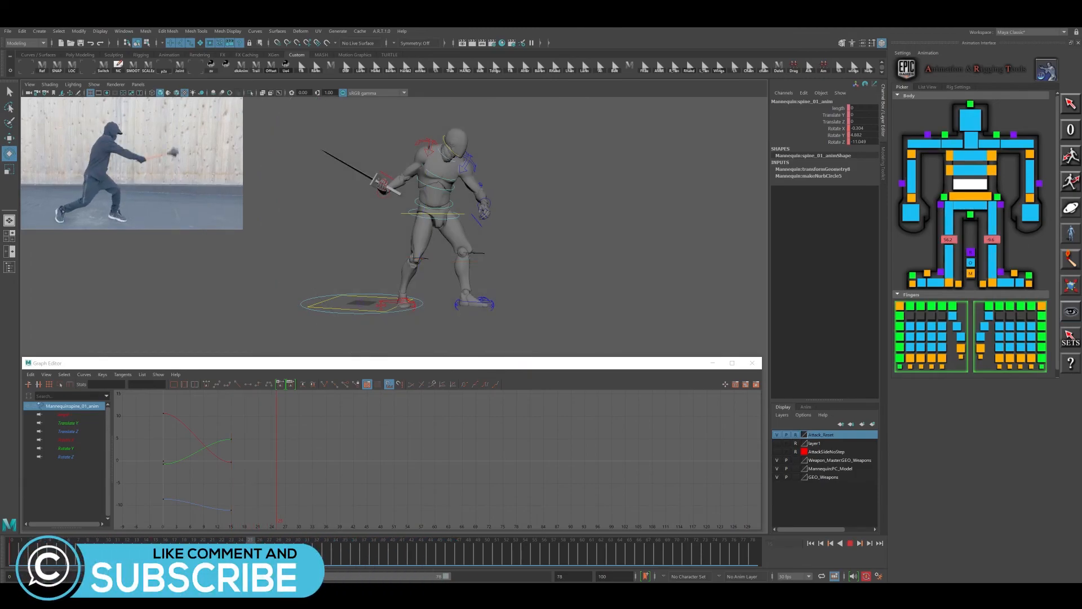
key(e)
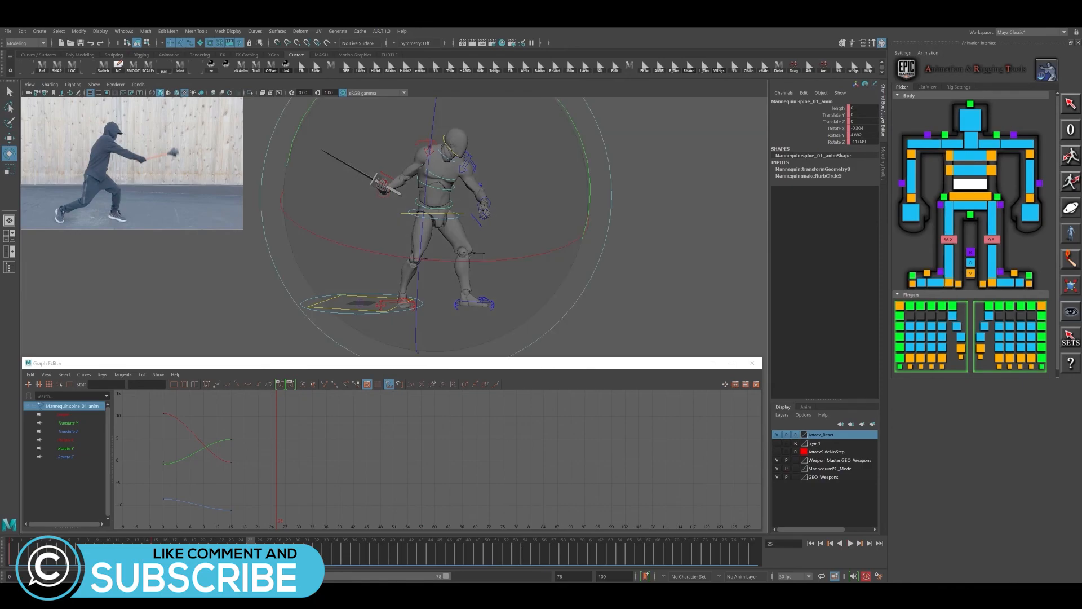